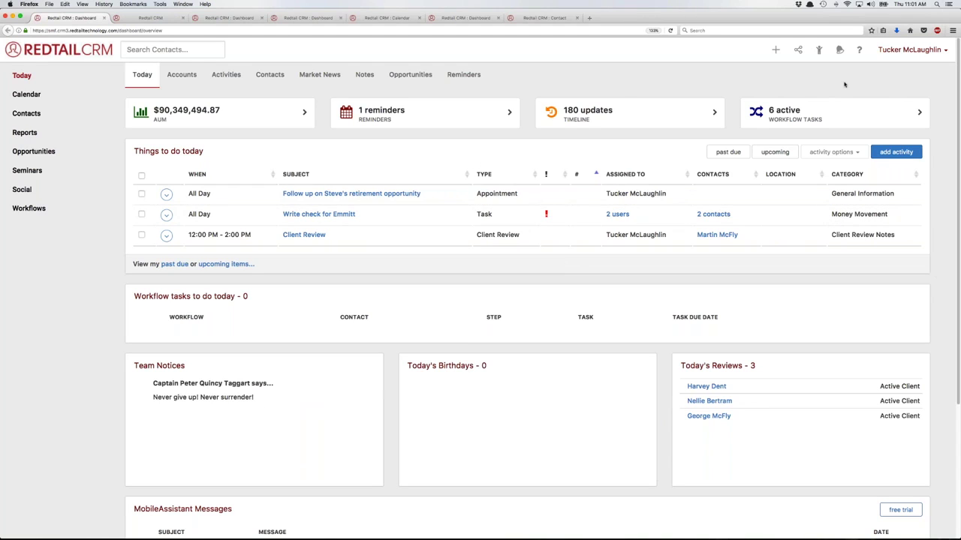
- Open the user preferences, look over the settings, and review the Default Login Screen options, keeping Today
click(906, 51)
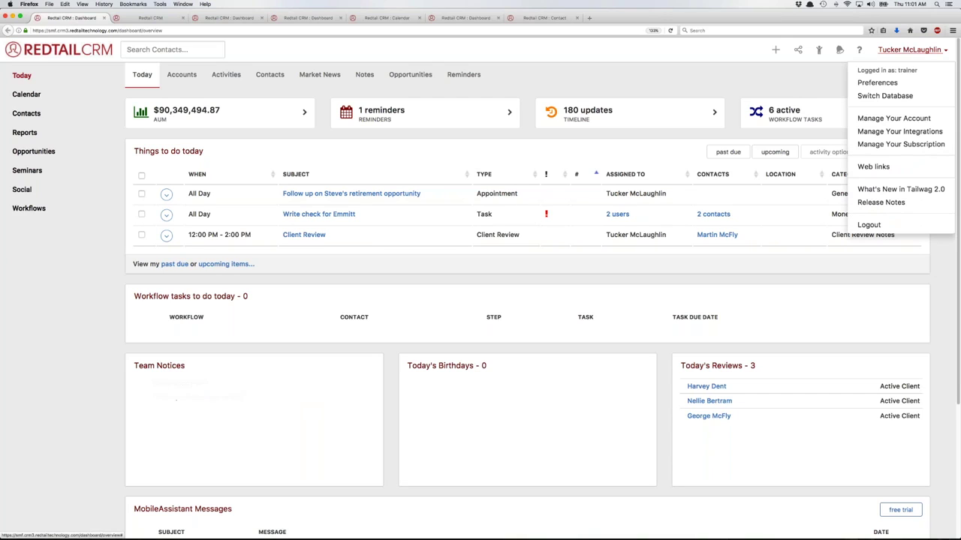
click(878, 84)
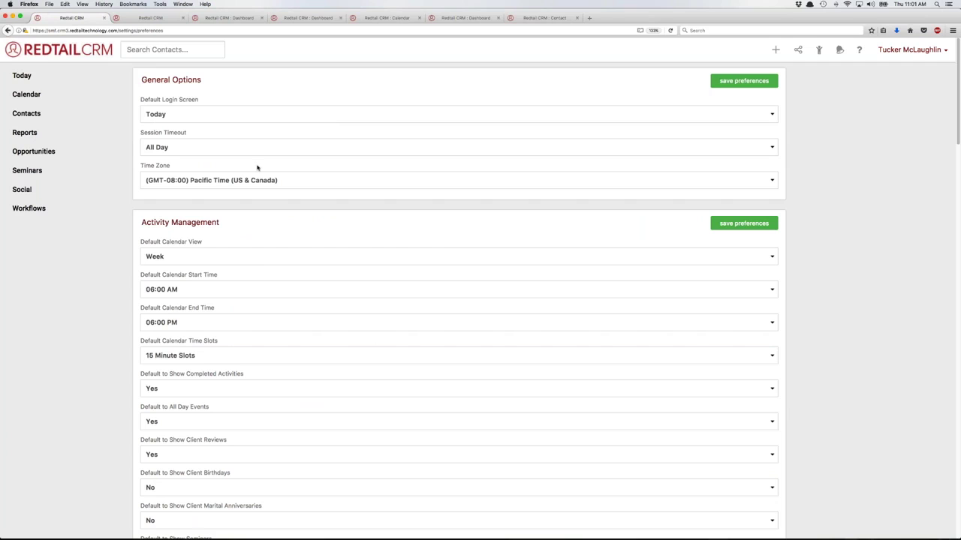
scroll(272, 305, down, 5)
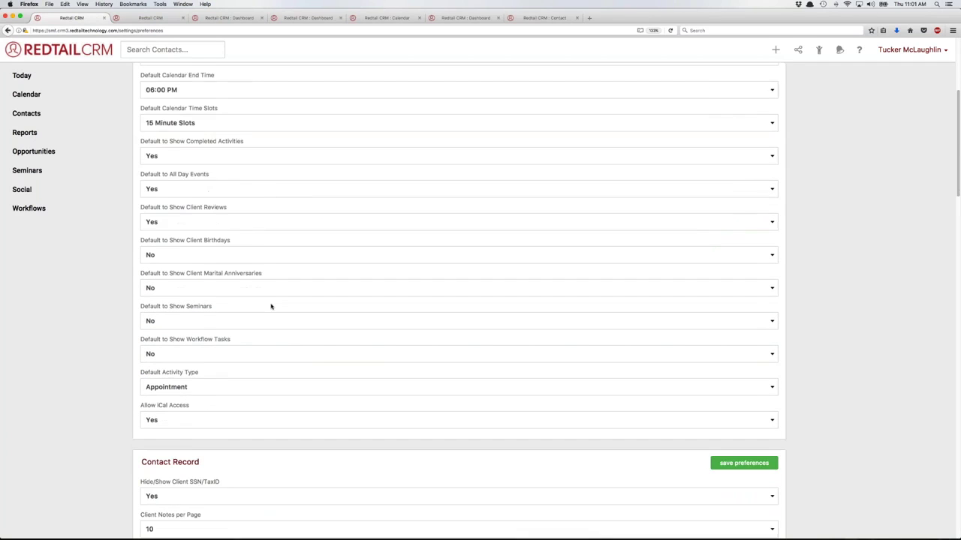
scroll(271, 305, up, 5)
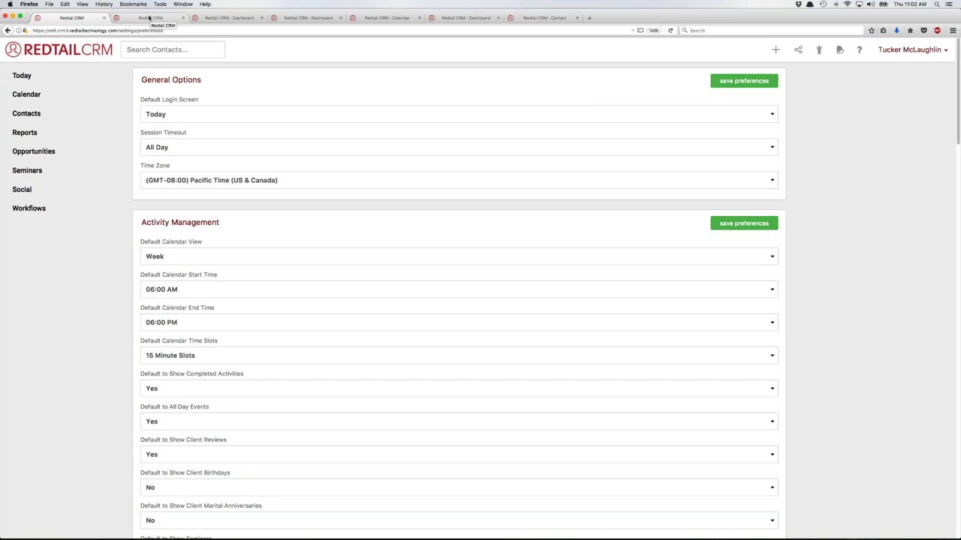
click(185, 114)
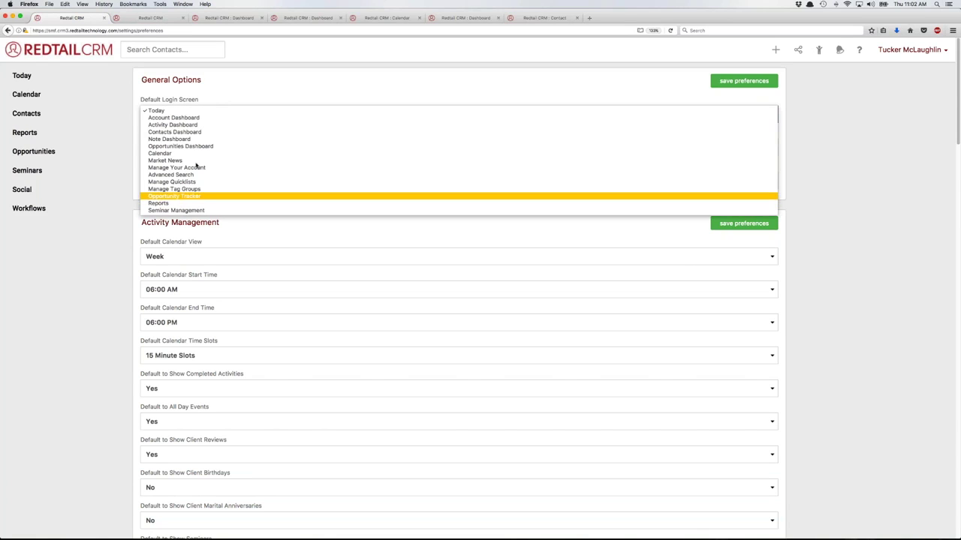
click(188, 111)
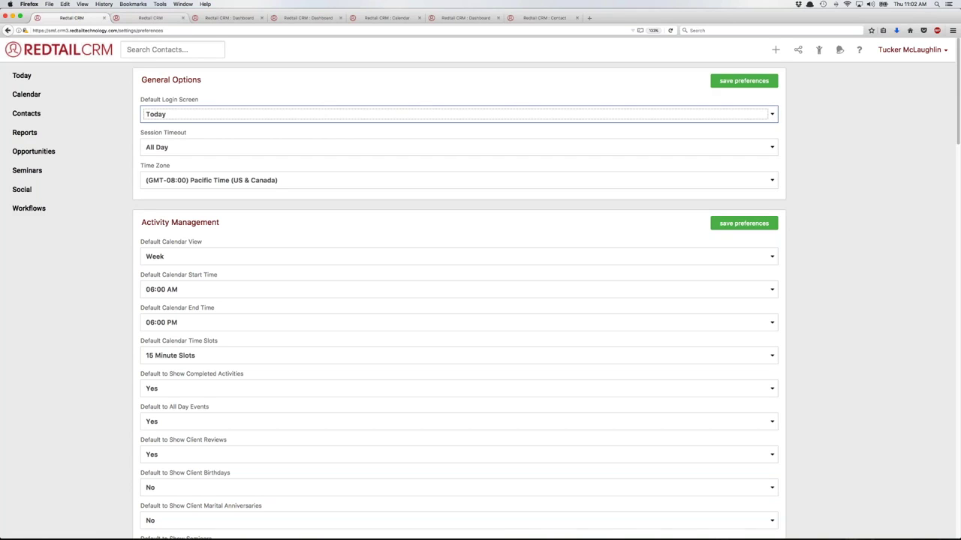
- View the Activities dashboard with this week's open activities in the second browser tab
click(153, 18)
click(83, 20)
click(149, 20)
click(33, 78)
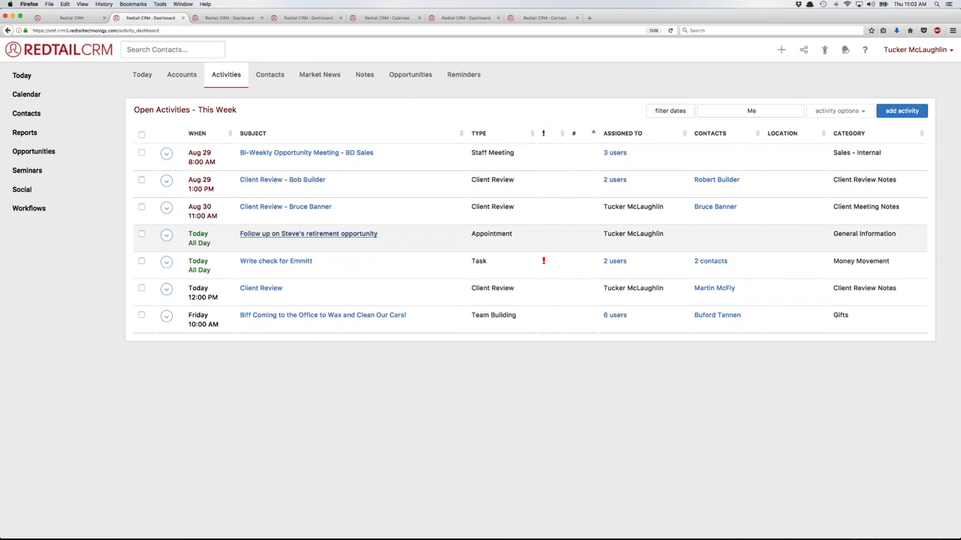
mouse_move(322, 317)
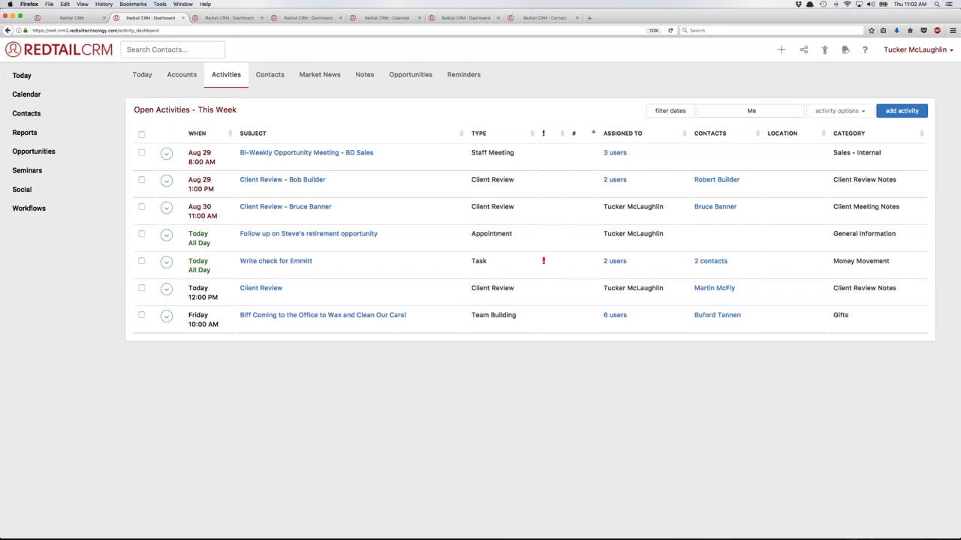
- Return to the preferences page and examine the Default Login Screen choices again, leaving Today selected
click(60, 20)
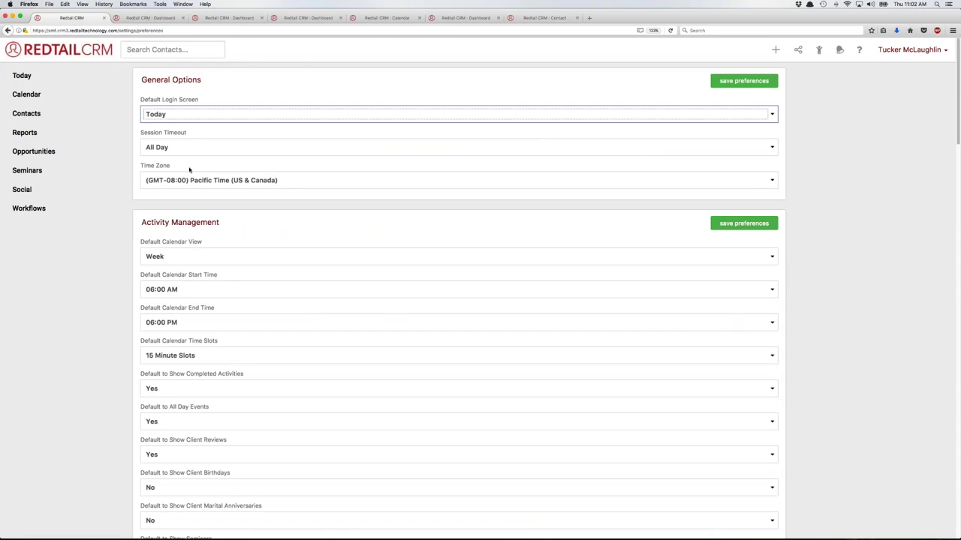
click(202, 114)
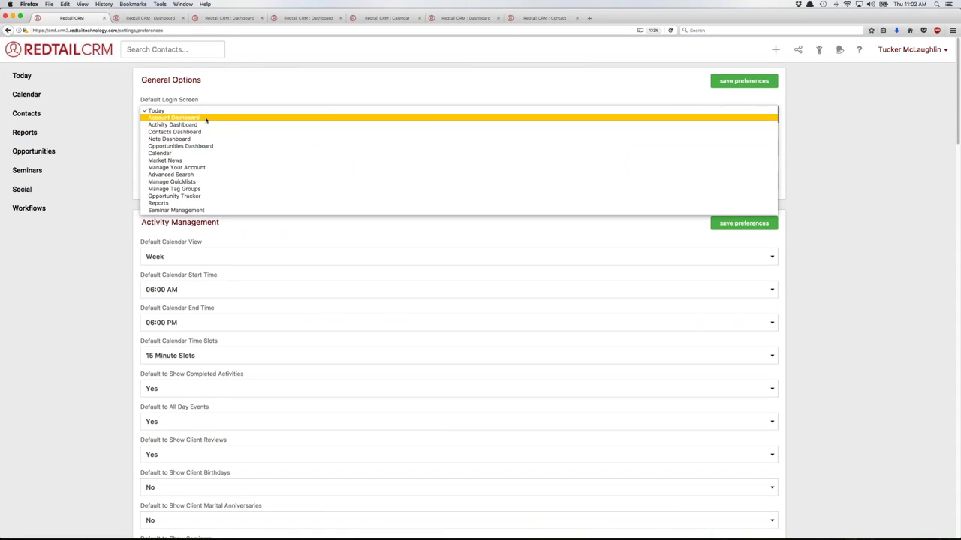
click(253, 95)
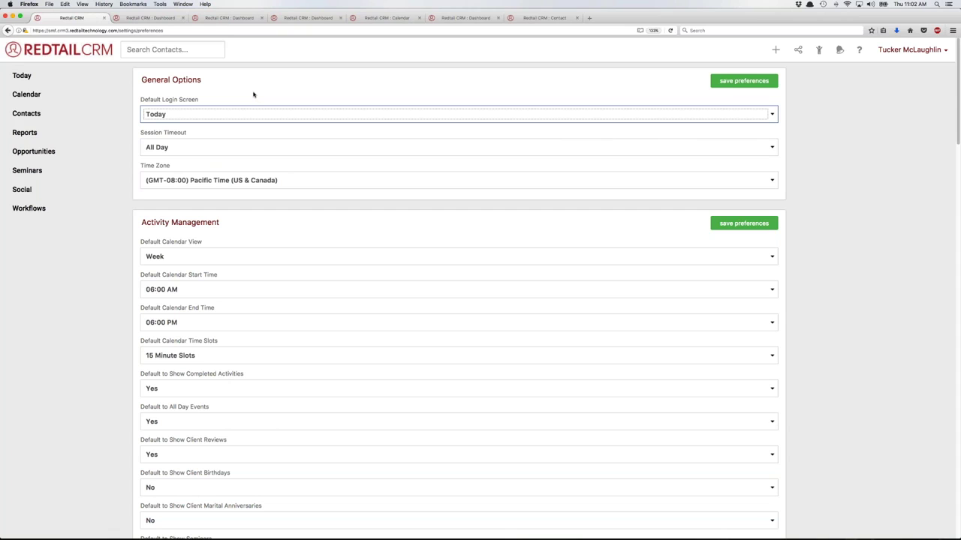
click(254, 95)
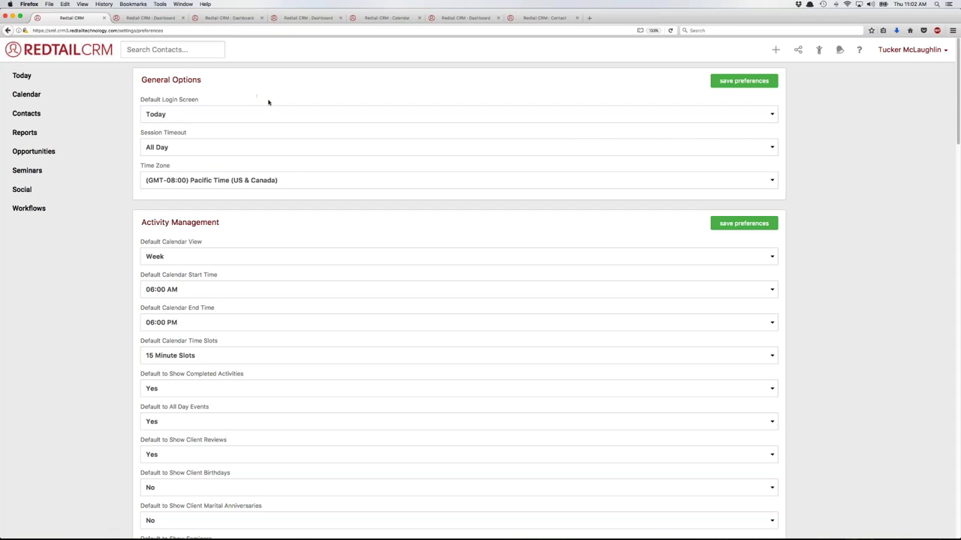
- Review the available Session Timeout durations under General Options, keeping All Day
click(204, 151)
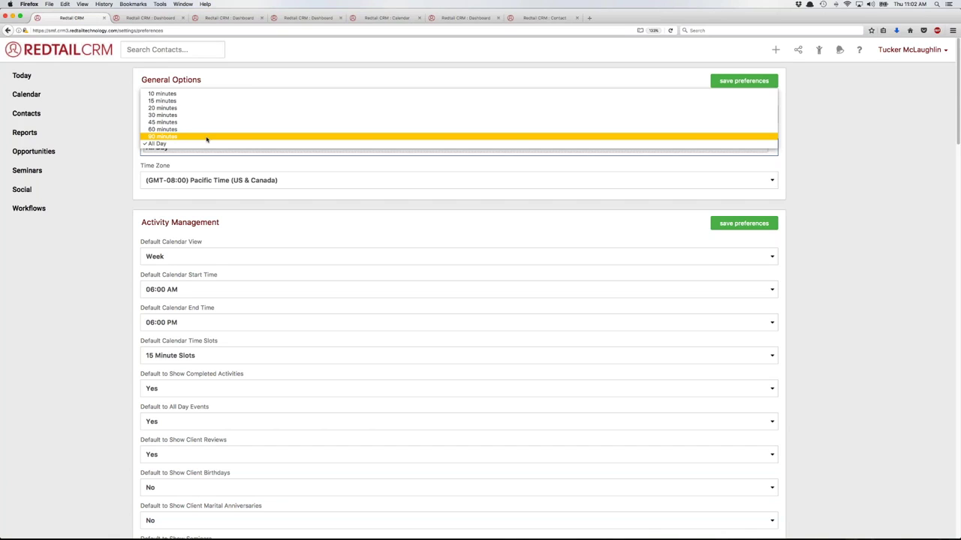
click(251, 85)
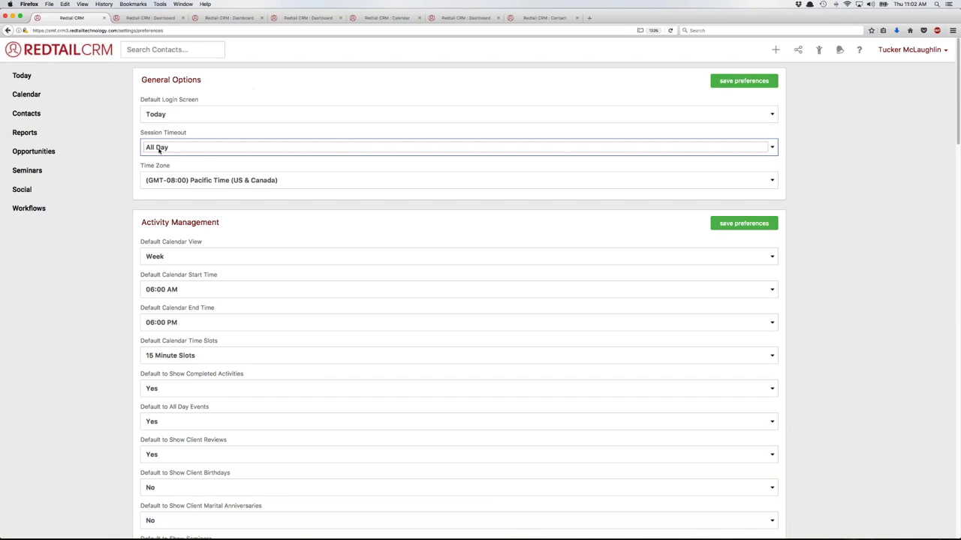
click(142, 147)
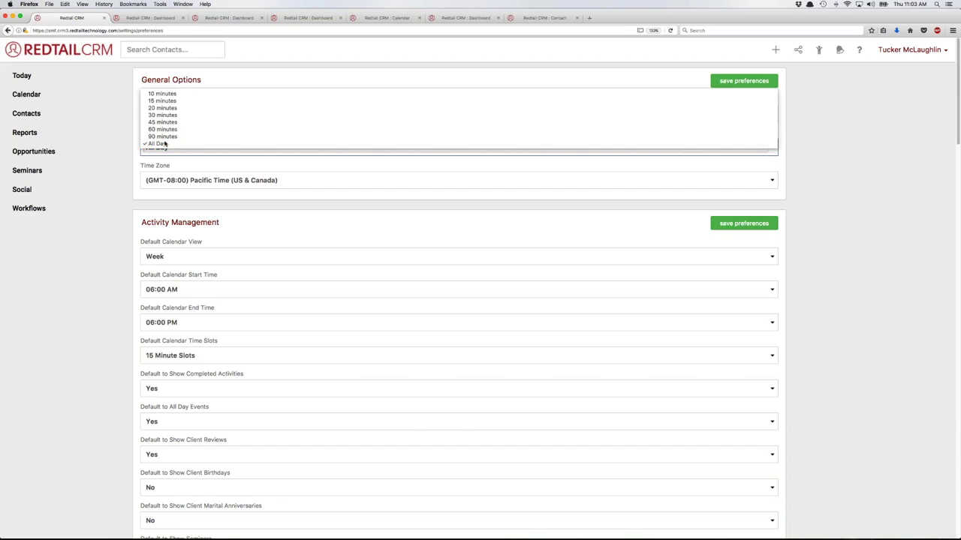
click(142, 150)
key(Tab)
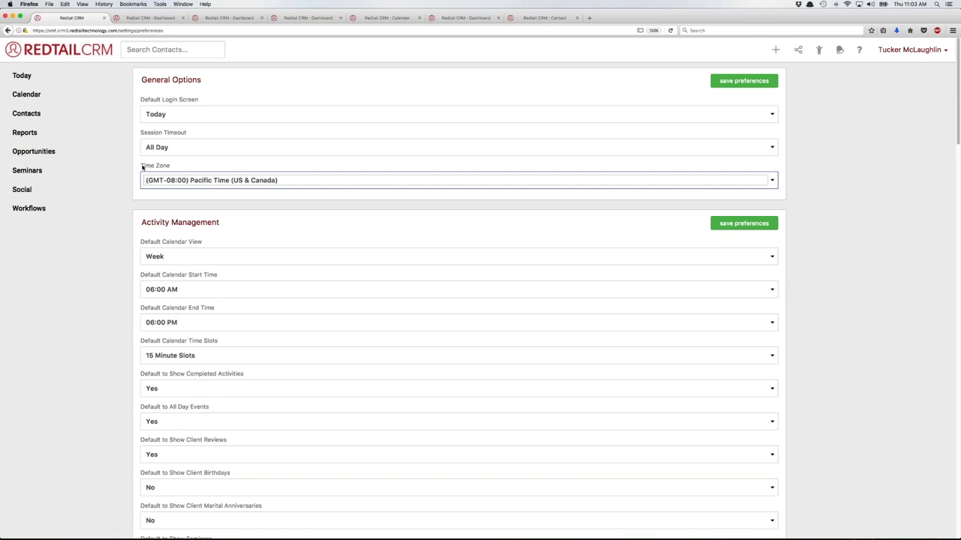
- Check the Time Zone preference, leaving Pacific Time (US & Canada) selected
click(173, 196)
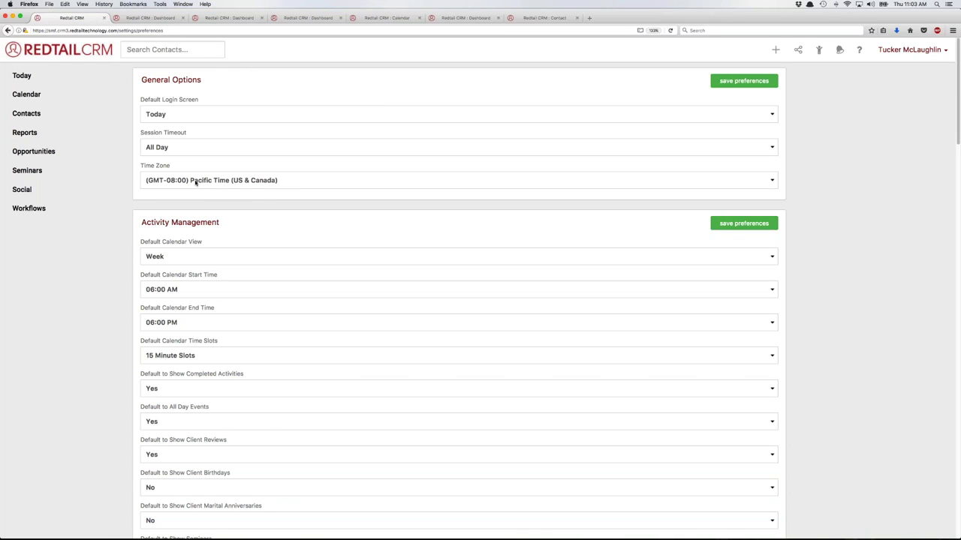
click(195, 183)
click(199, 178)
- Look at the weekly calendar, and review the Default Calendar View options under Activity Management, keeping Week
scroll(214, 208, down, 1)
scroll(214, 208, down, 4)
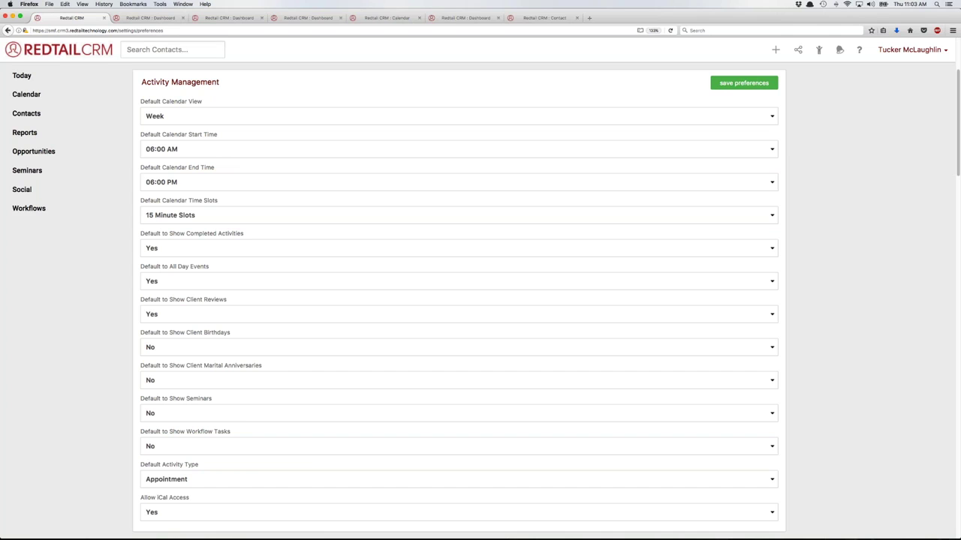
click(388, 19)
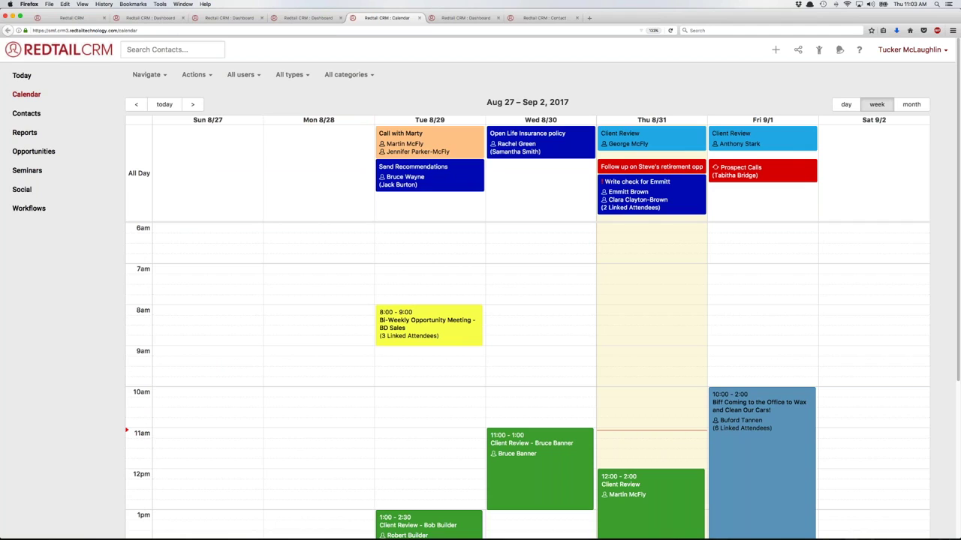
click(165, 16)
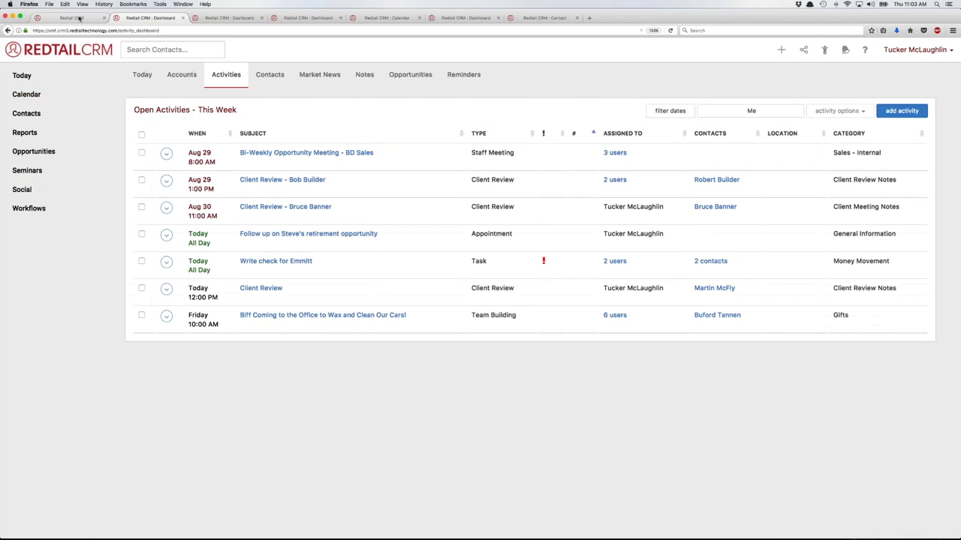
click(76, 18)
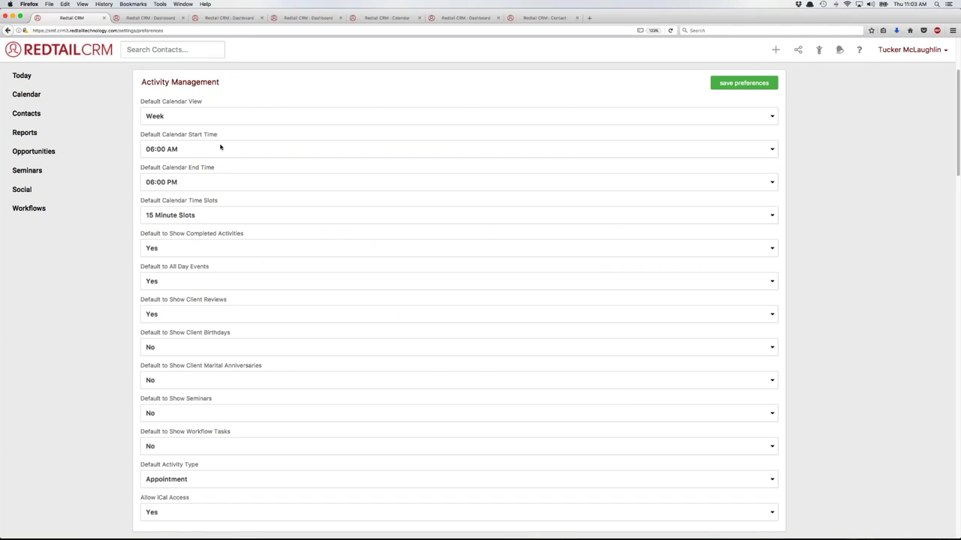
click(208, 118)
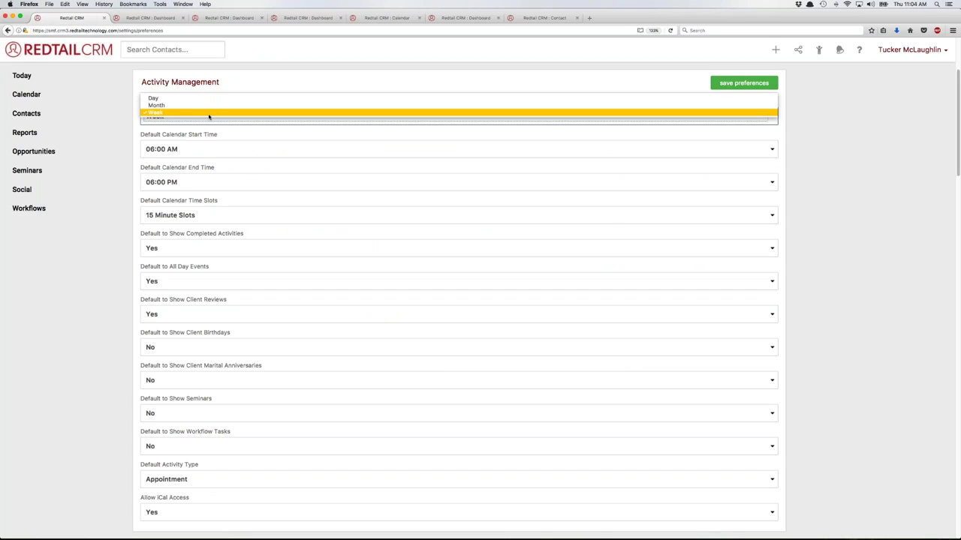
click(208, 116)
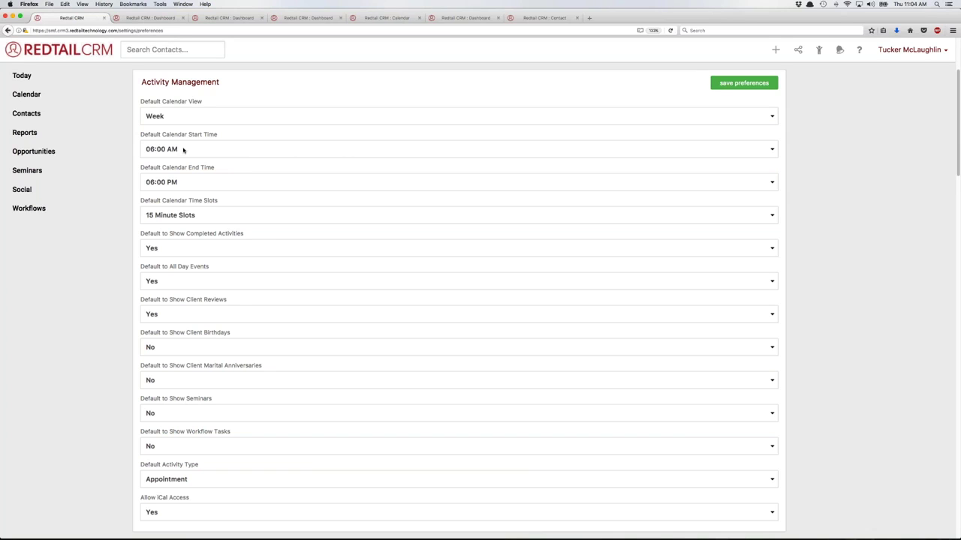
- Review the Default Calendar Start Time options without changing them, and examine the range of hours shown on the weekly calendar
click(182, 149)
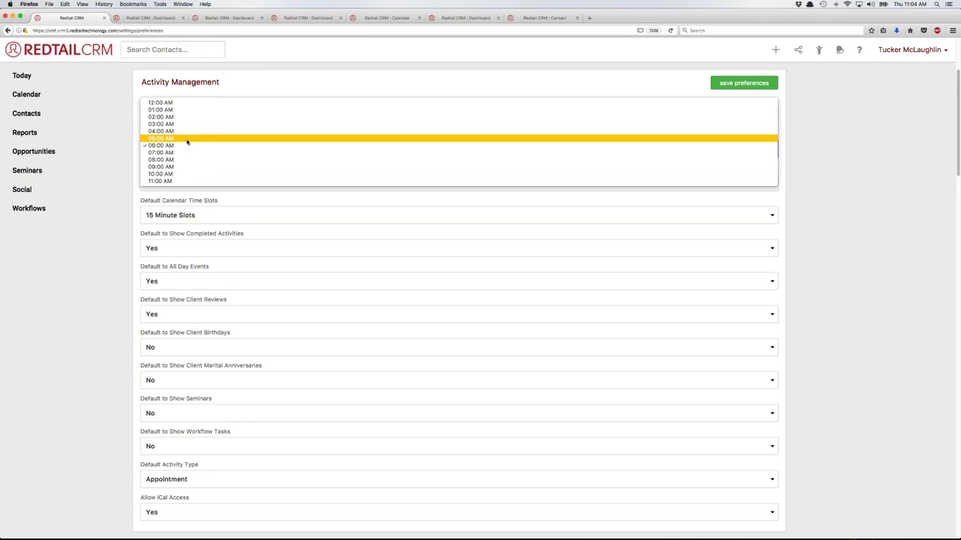
key(Escape)
click(387, 18)
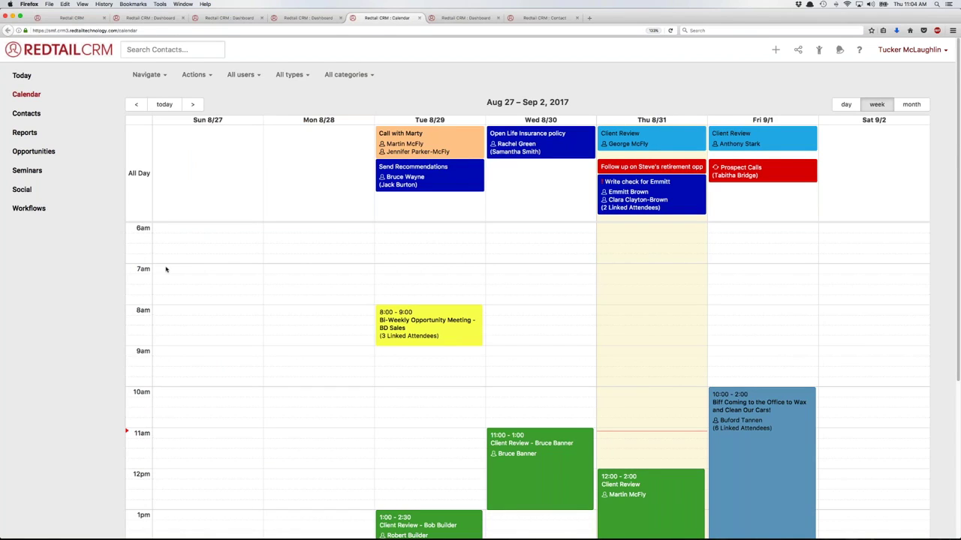
scroll(173, 277, down, 5)
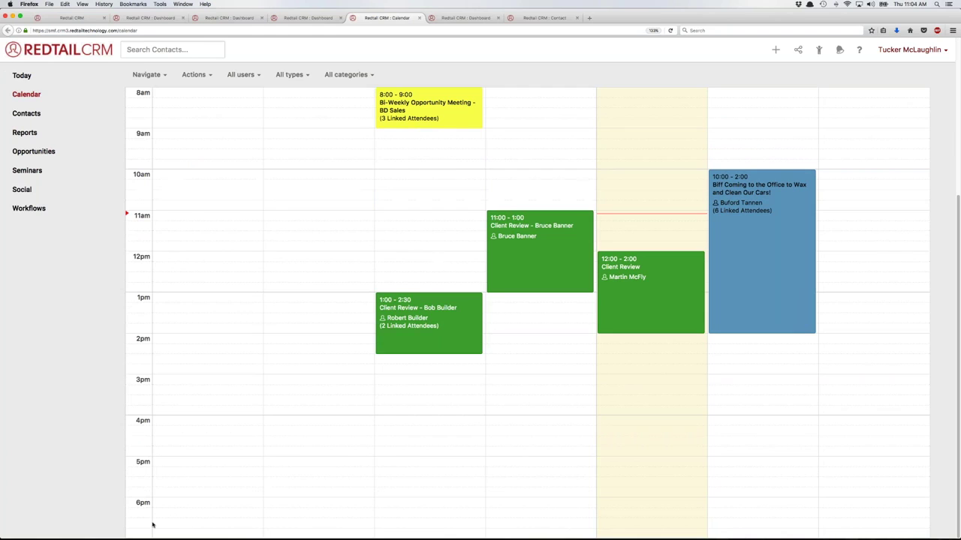
scroll(356, 348, up, 5)
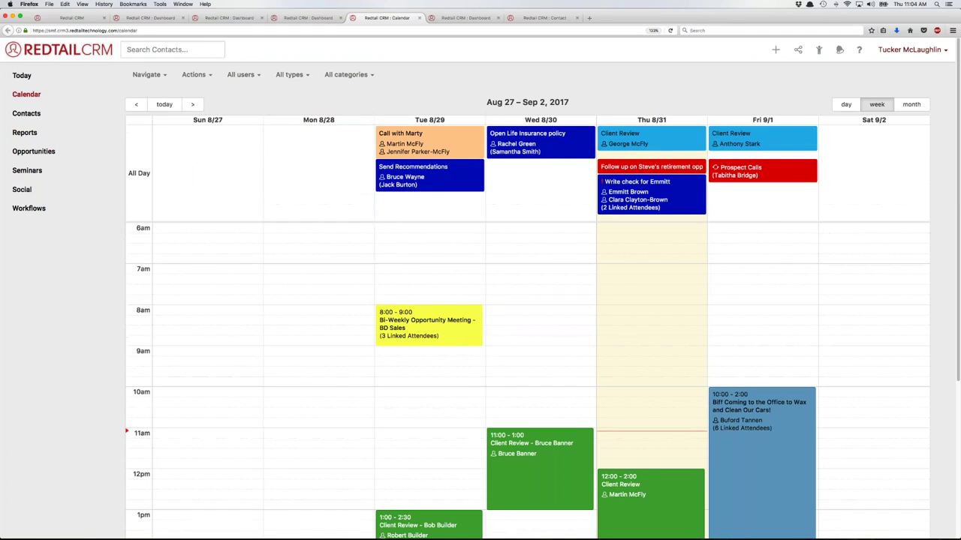
- Return to the preferences page and review the Default Calendar Time Slots options, keeping 15 Minute Slots
click(72, 18)
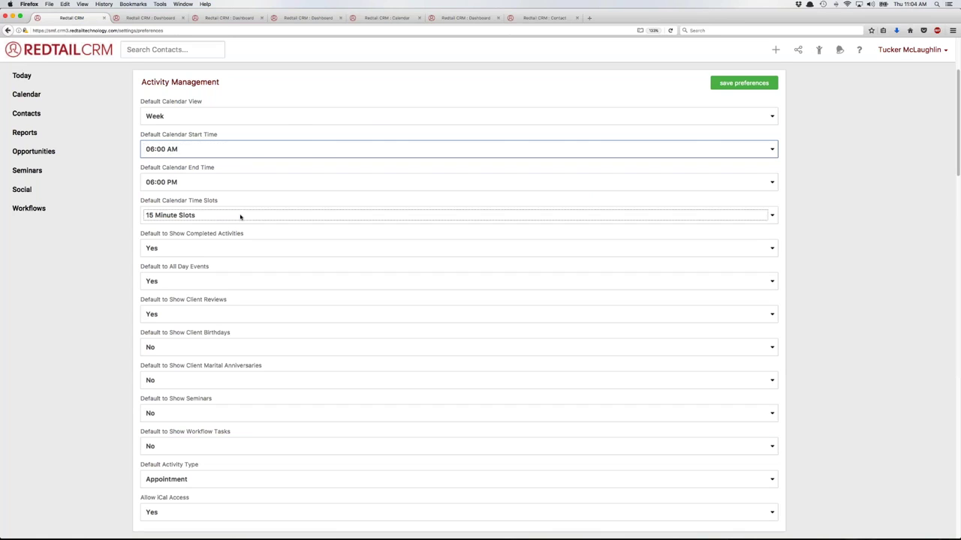
click(240, 217)
click(220, 225)
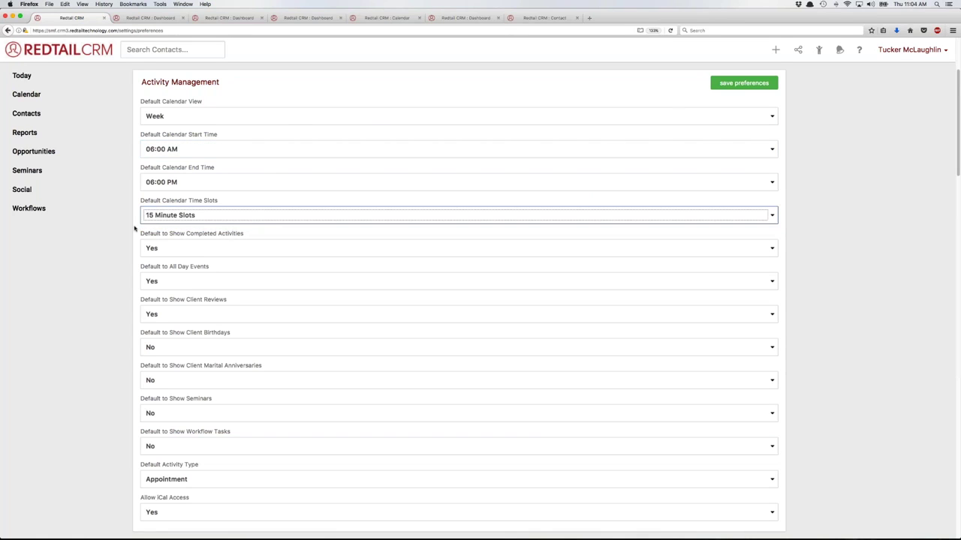
click(236, 232)
click(238, 216)
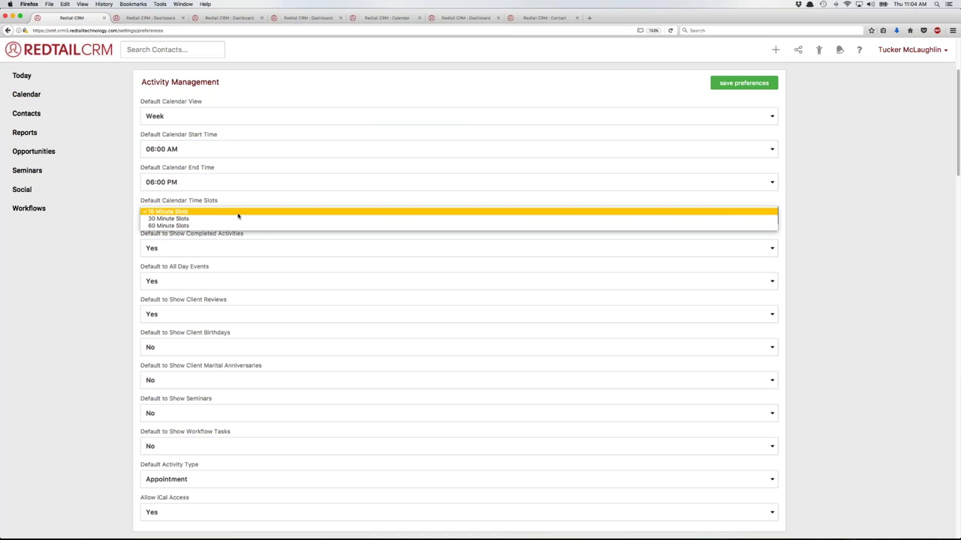
click(238, 215)
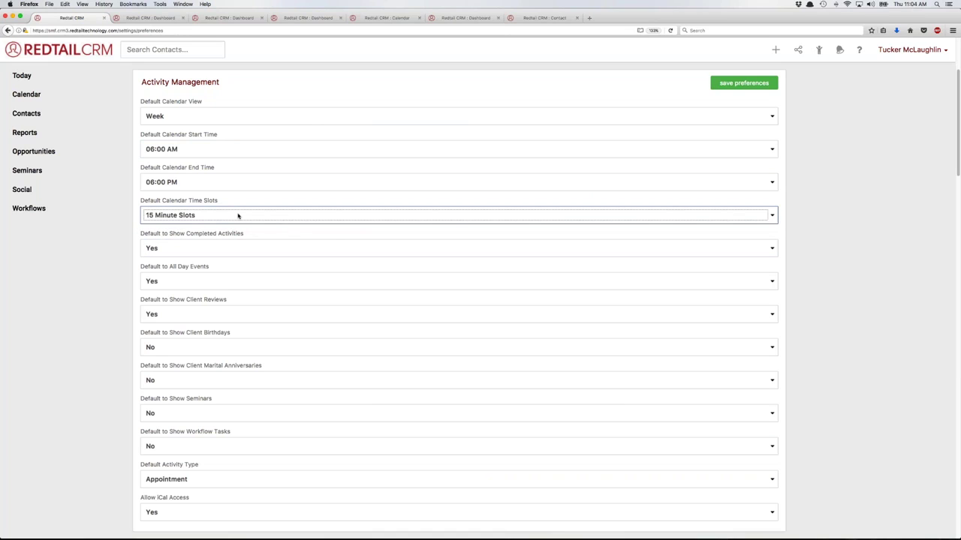
click(245, 230)
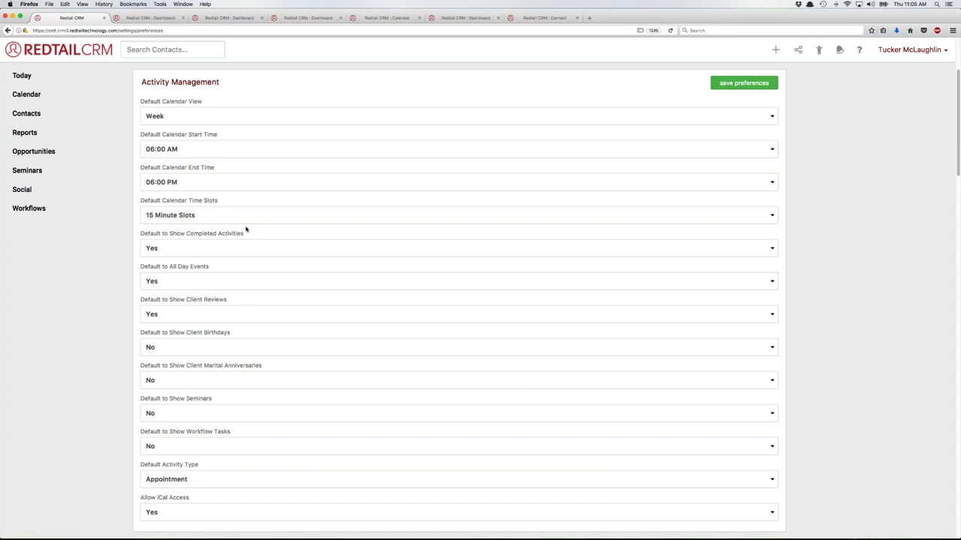
- Examine the Activity Management defaults from completed activities to workflow tasks, and switch back to the weekly calendar
click(164, 233)
scroll(226, 225, down, 1)
scroll(265, 219, down, 3)
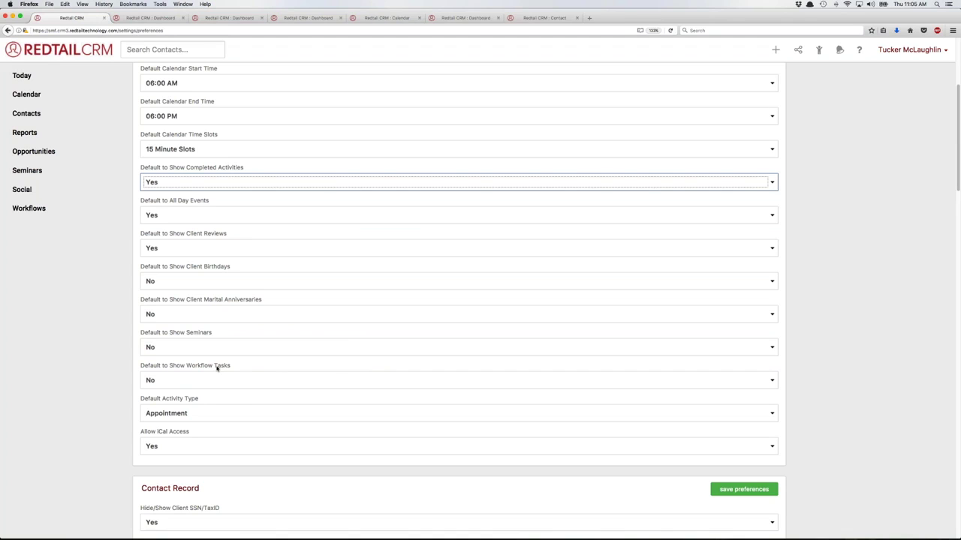
scroll(274, 320, up, 2)
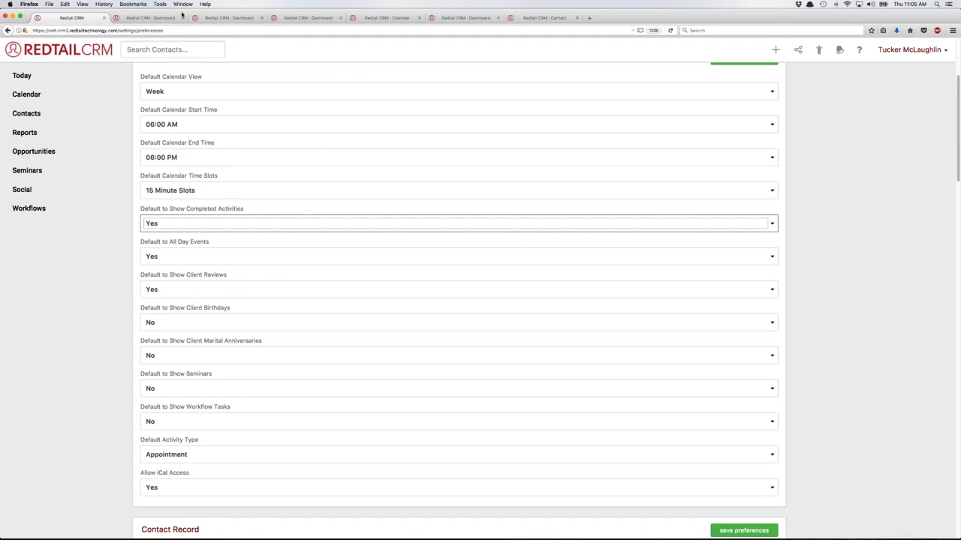
click(384, 18)
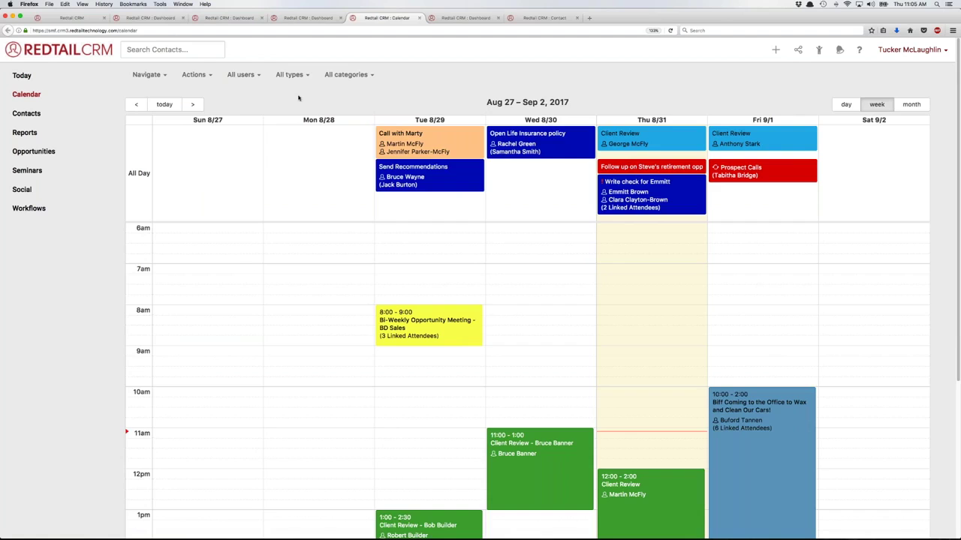
- Check the Default to Show Client Reviews preference, and hide client reviews on the weekly calendar
click(158, 19)
click(72, 19)
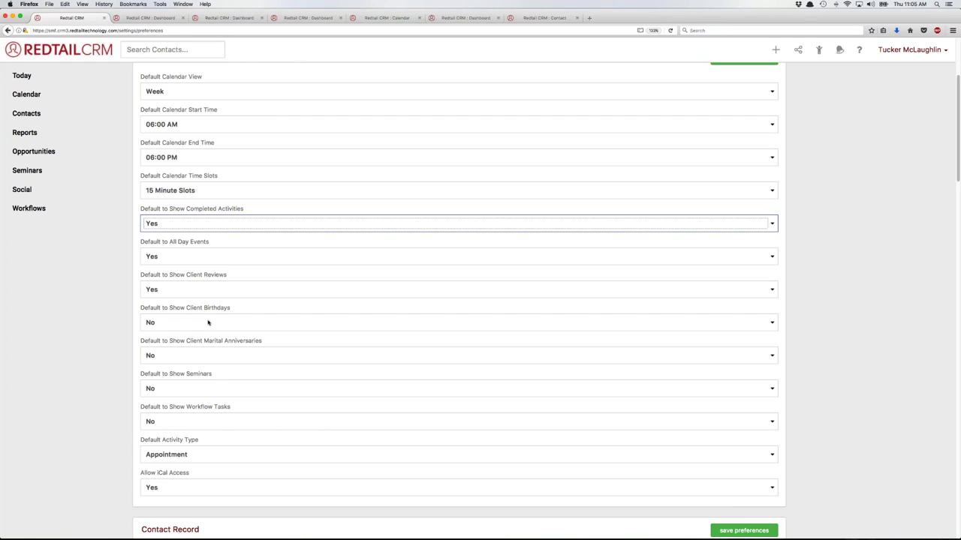
click(370, 20)
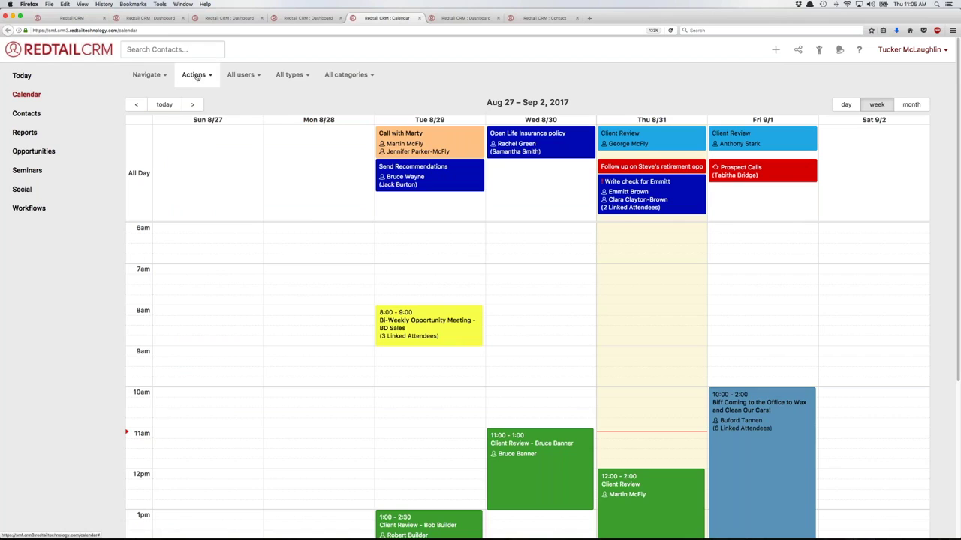
click(195, 76)
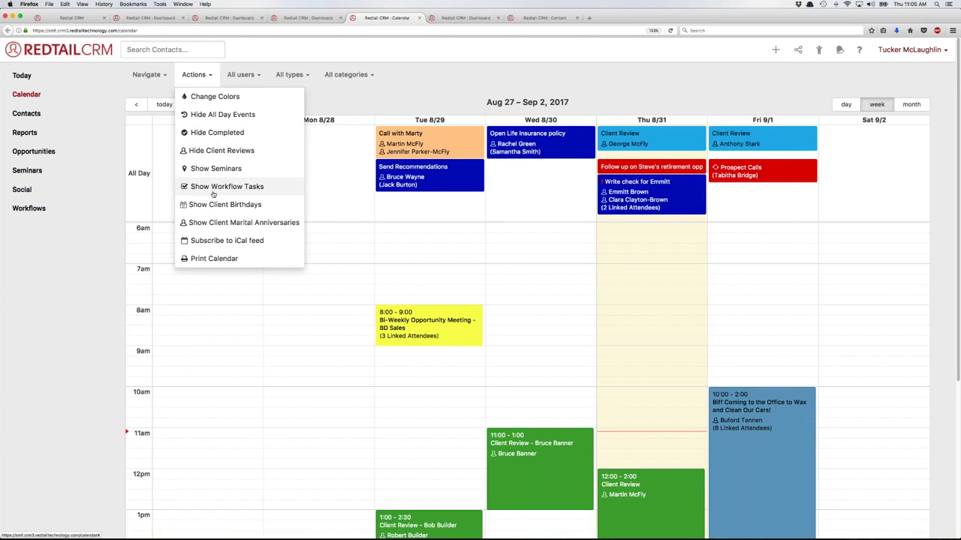
click(248, 151)
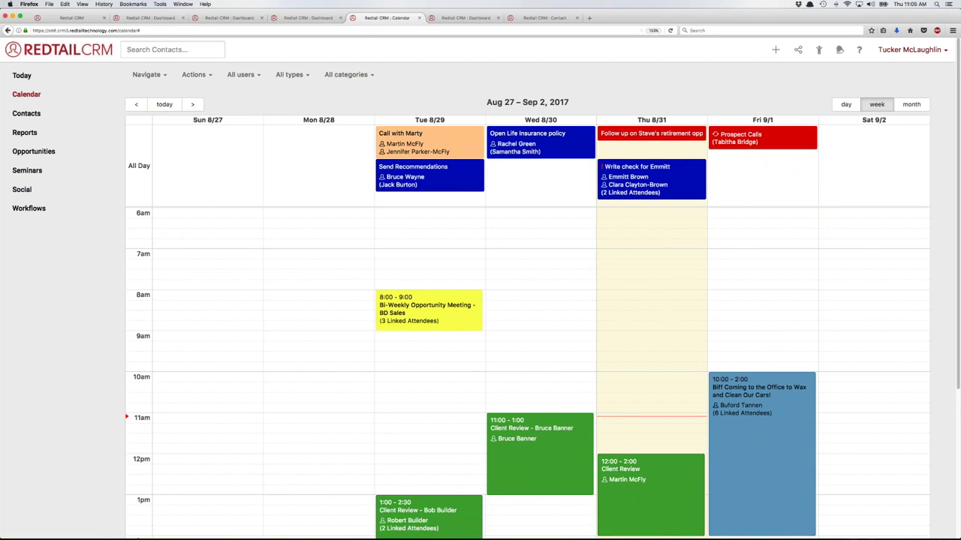
- Return to the preferences page and set the Default Activity Type under Activity Management to Task
click(73, 16)
scroll(412, 268, down, 1)
scroll(412, 269, down, 2)
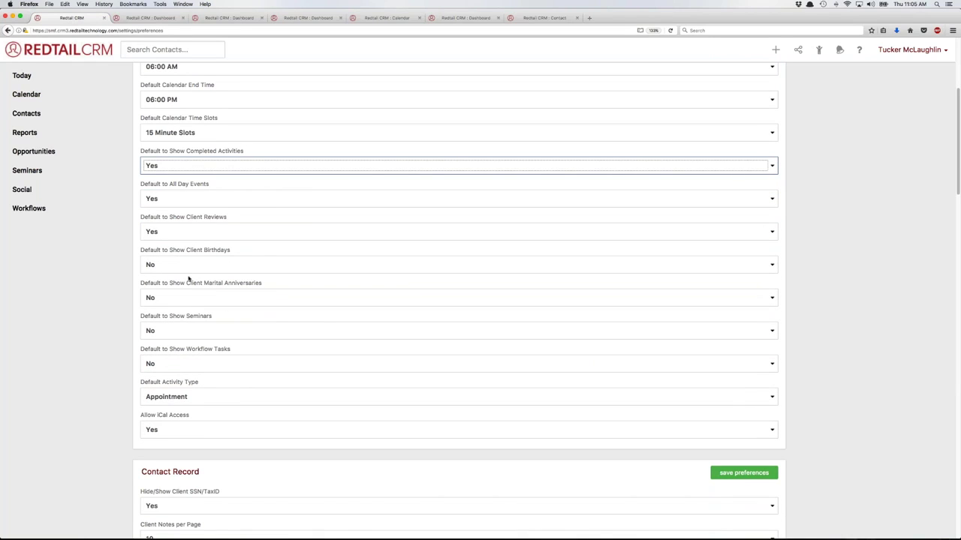
scroll(365, 253, down, 3)
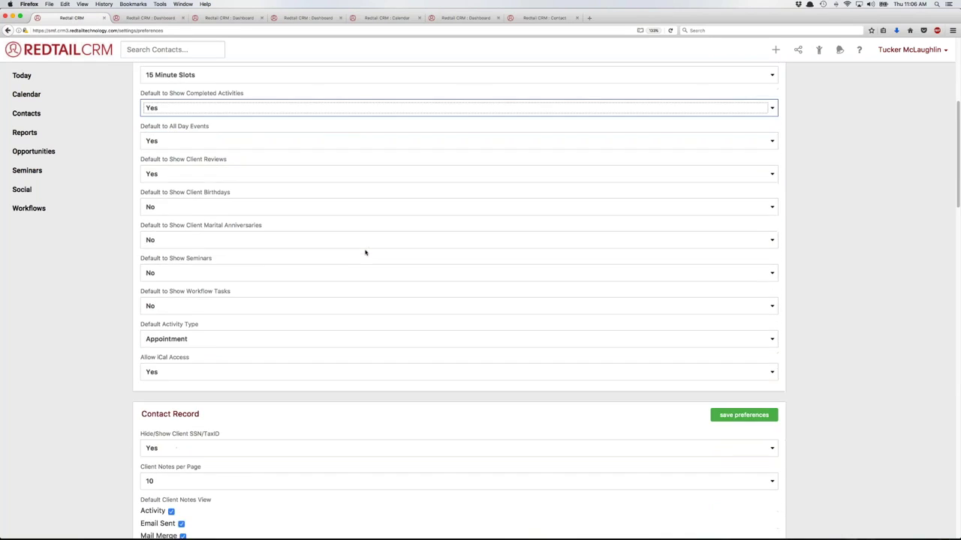
click(189, 339)
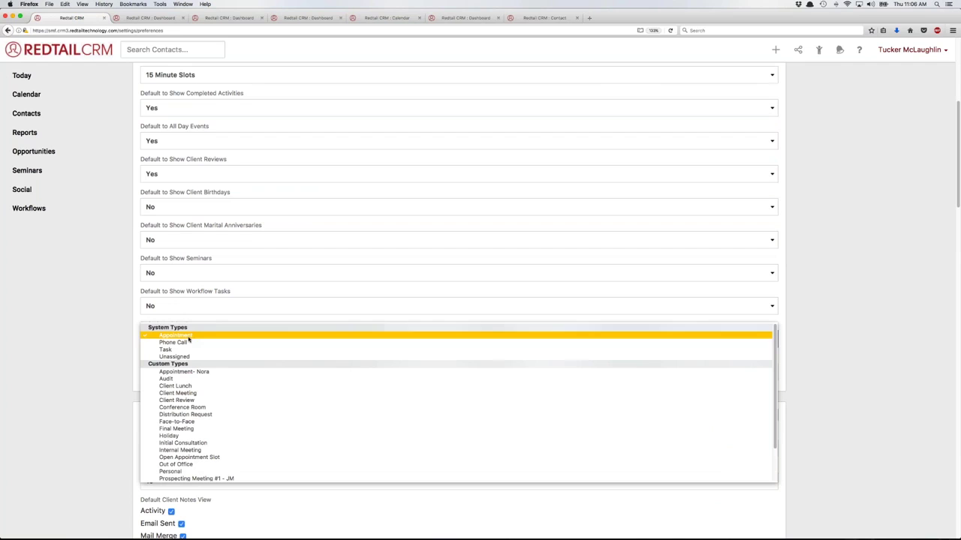
click(148, 353)
click(139, 356)
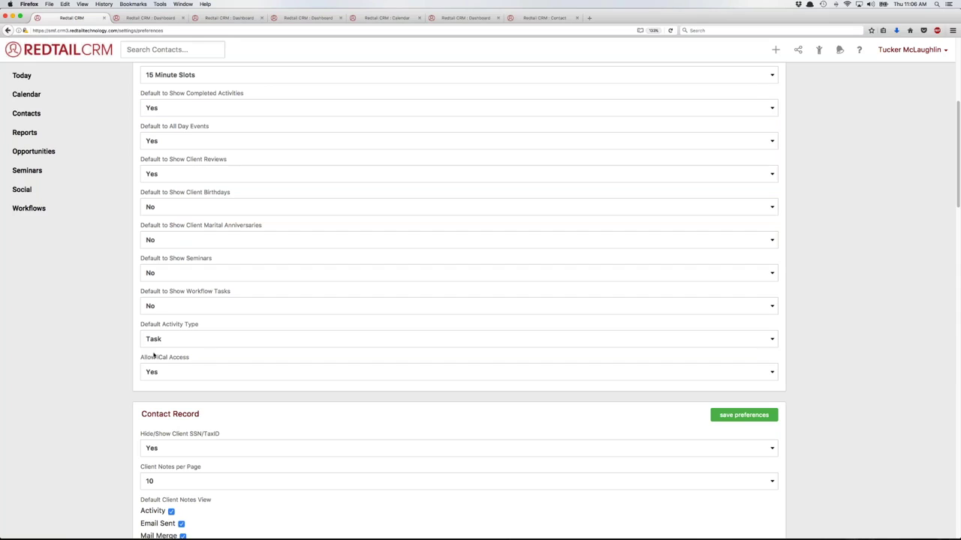
click(219, 341)
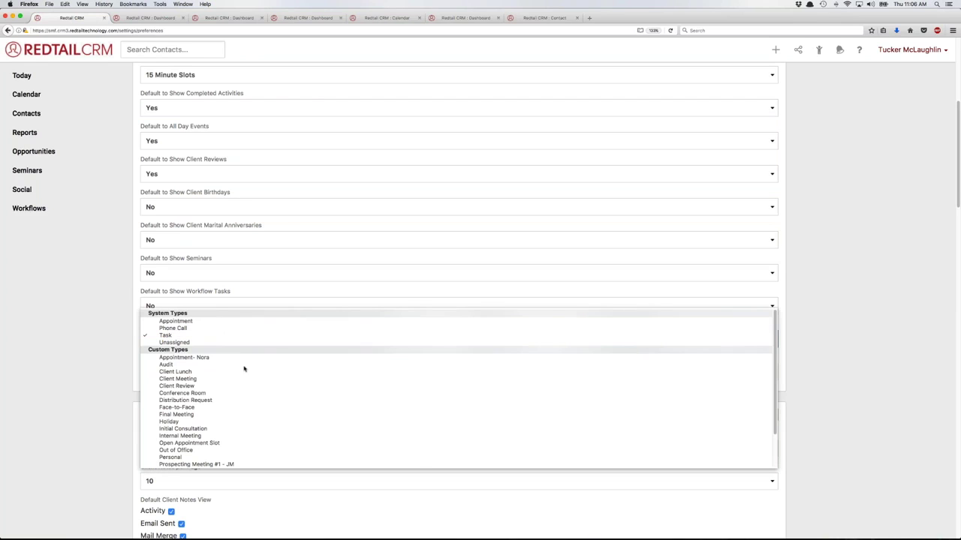
click(136, 341)
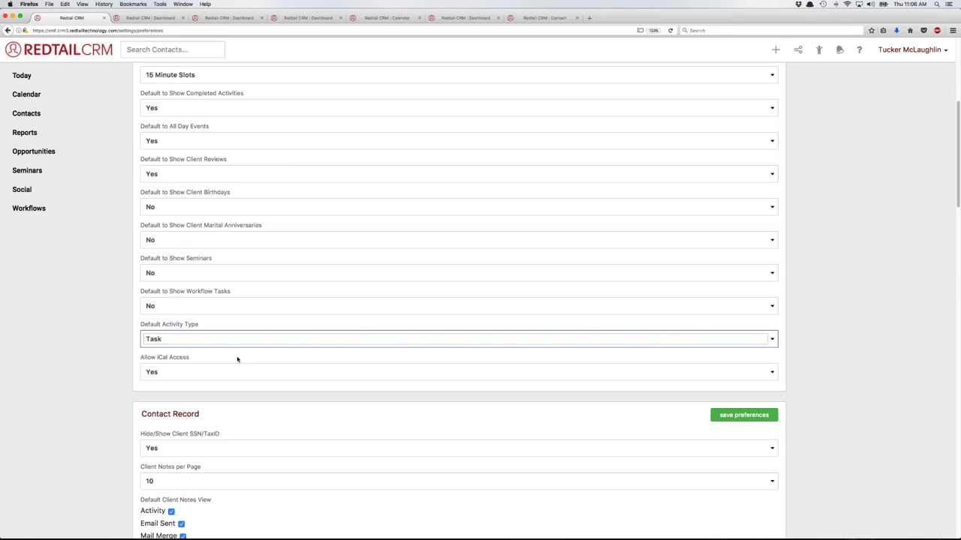
- Look over the Contact Record preferences, and on the open contact record reveal the tax ID number and hide it again
scroll(274, 348, down, 3)
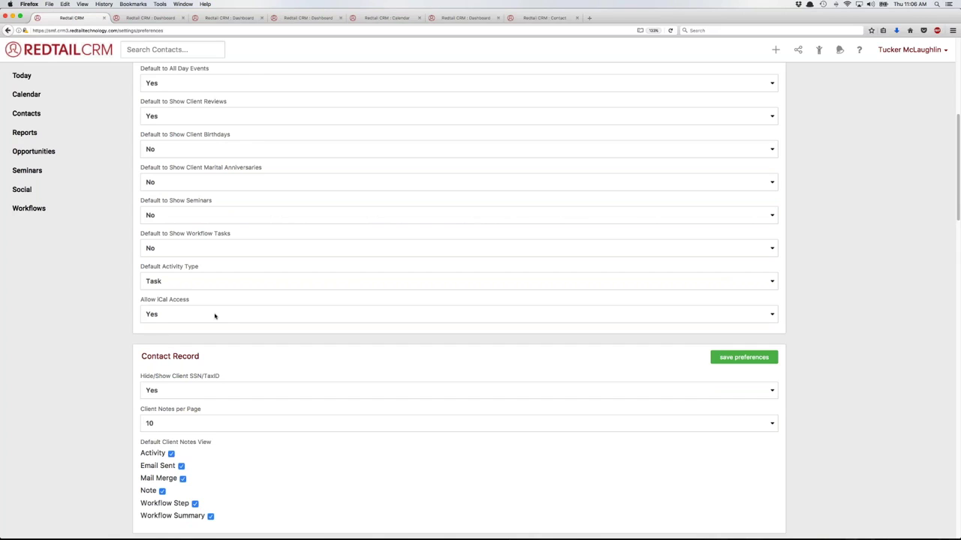
scroll(215, 335, down, 3)
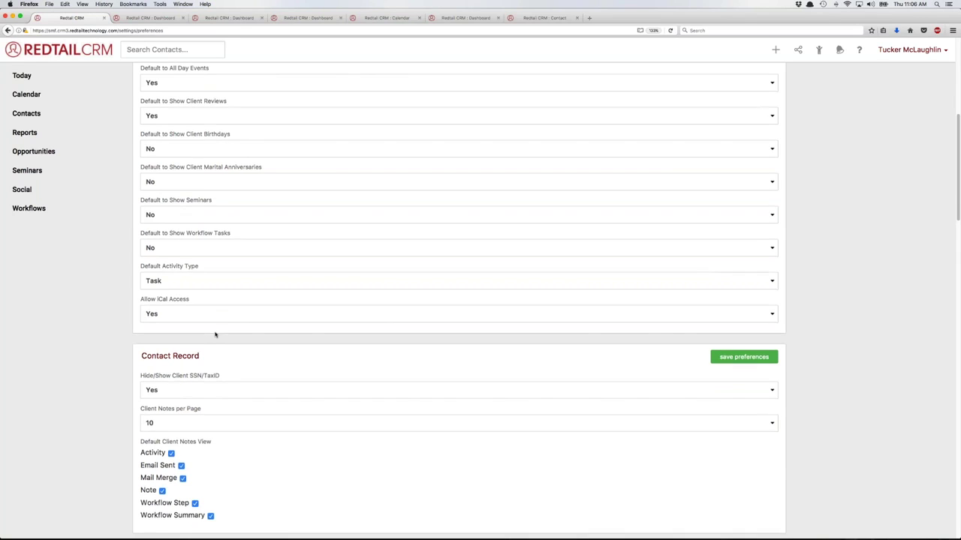
scroll(305, 347, down, 1)
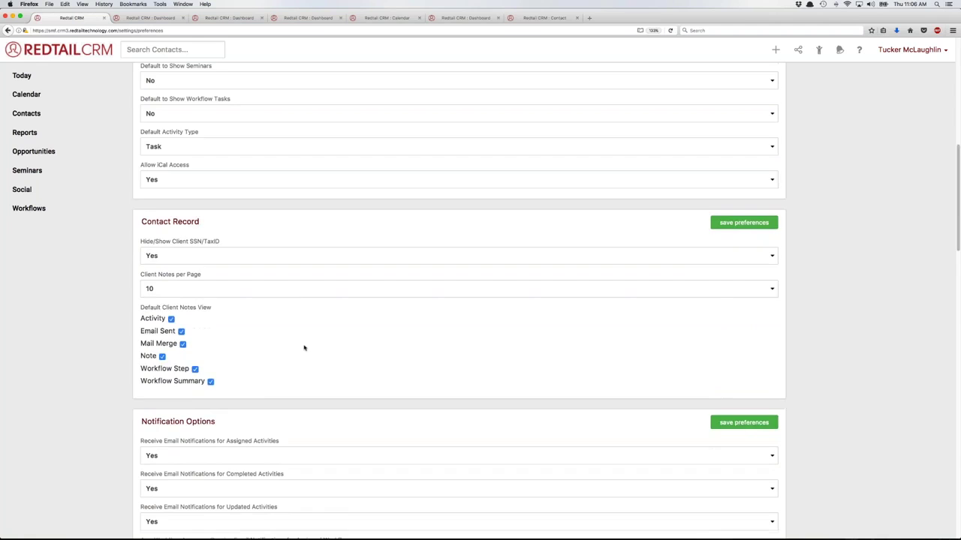
scroll(256, 240, down, 1)
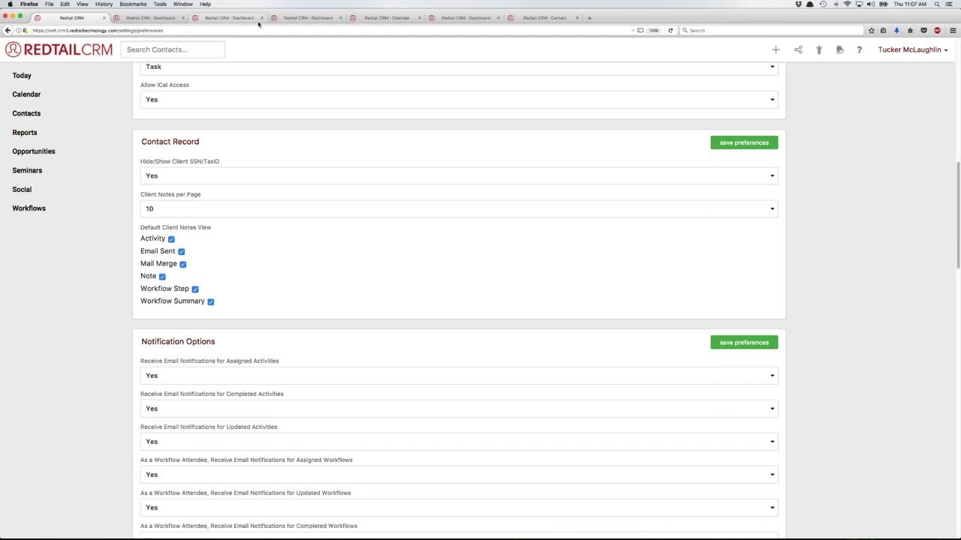
click(542, 19)
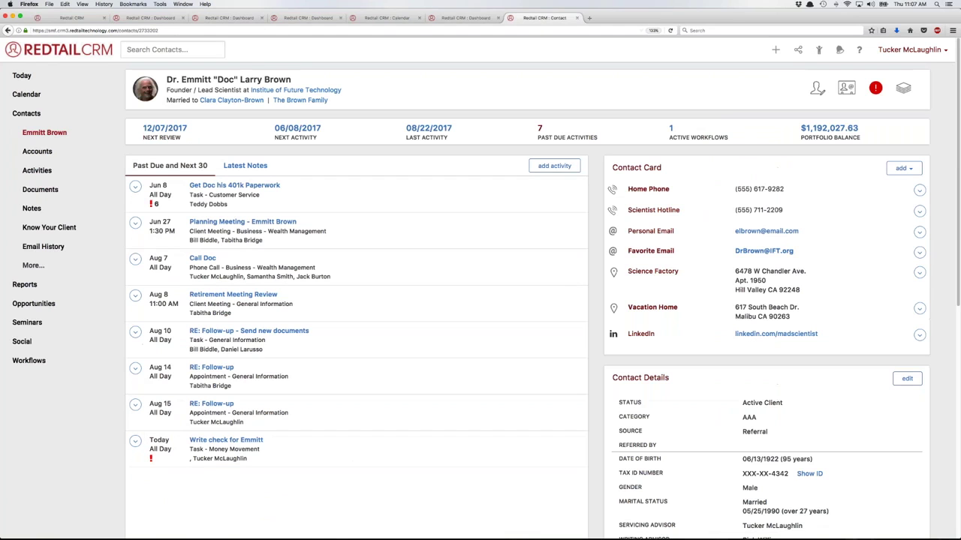
scroll(596, 250, down, 5)
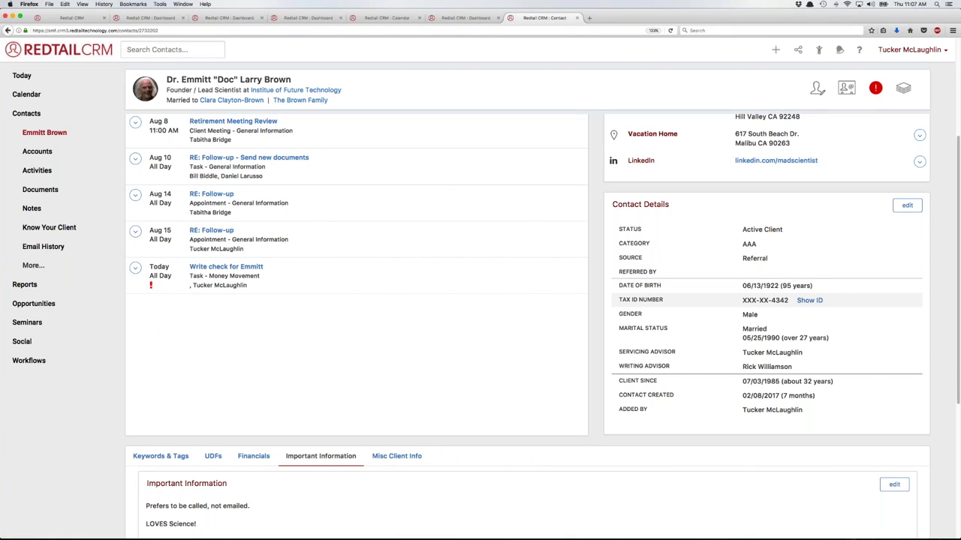
click(818, 302)
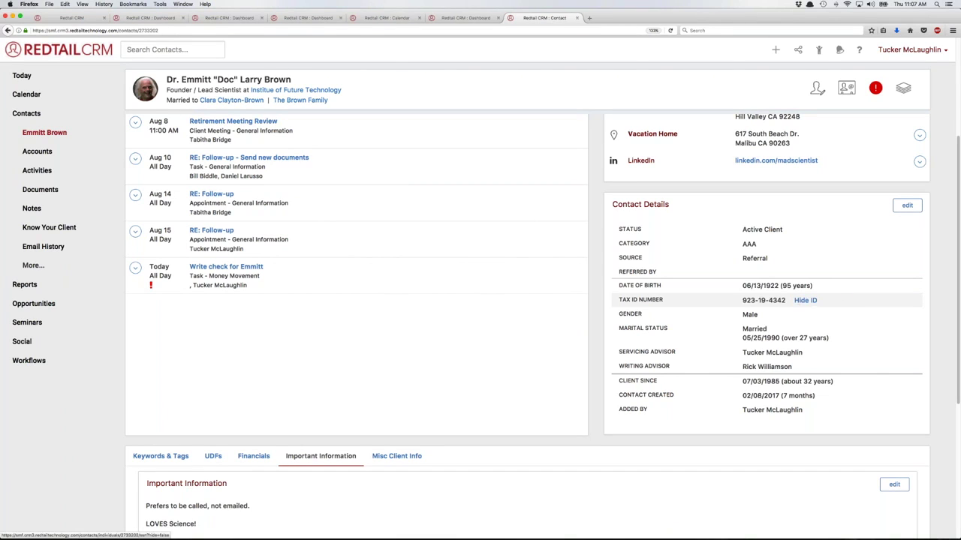
click(813, 301)
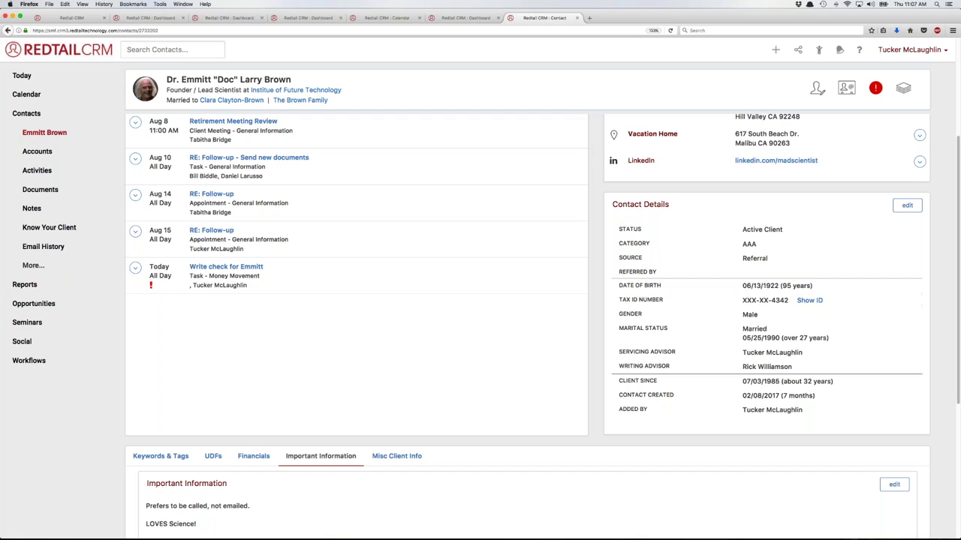
- Return to the preferences page and review the Hide/Show Client SSN/TaxID options, keeping Yes
click(74, 17)
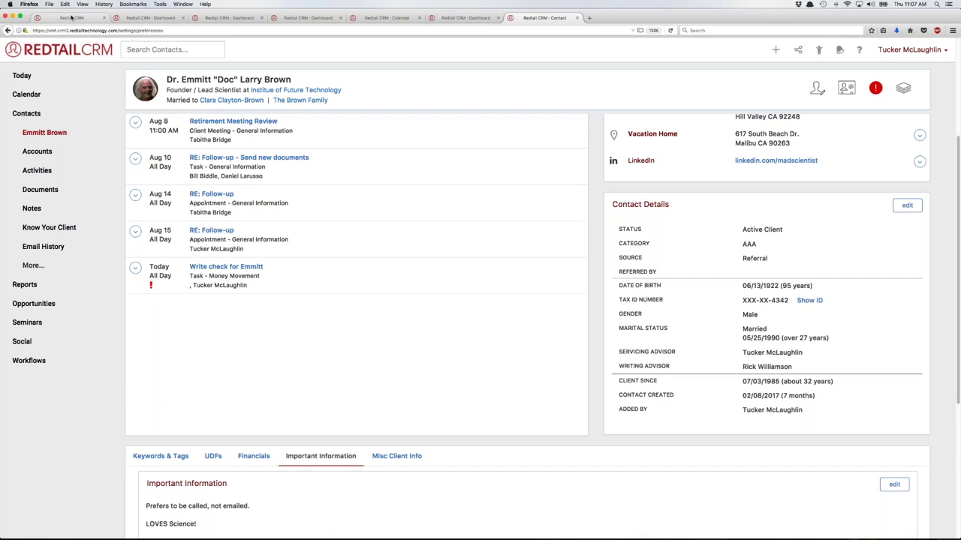
click(217, 176)
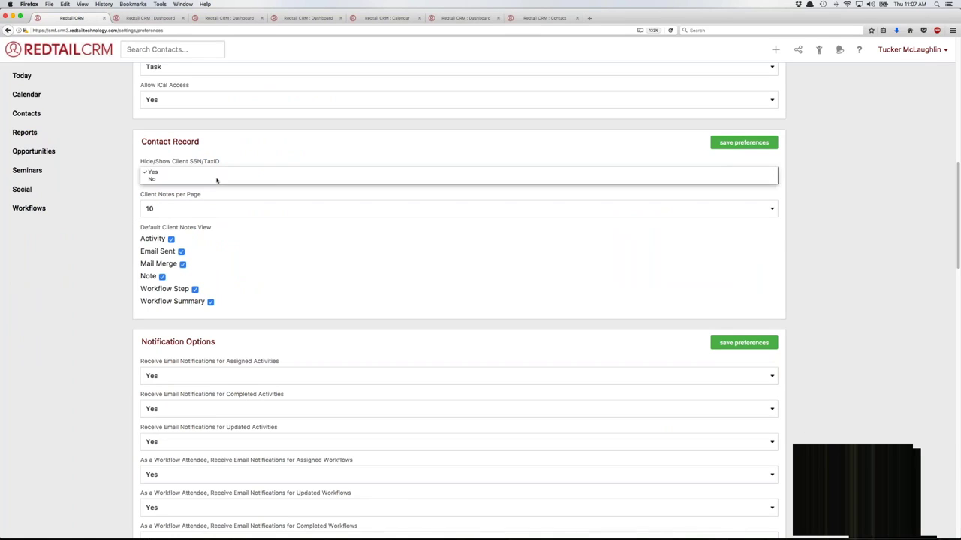
click(227, 161)
click(242, 192)
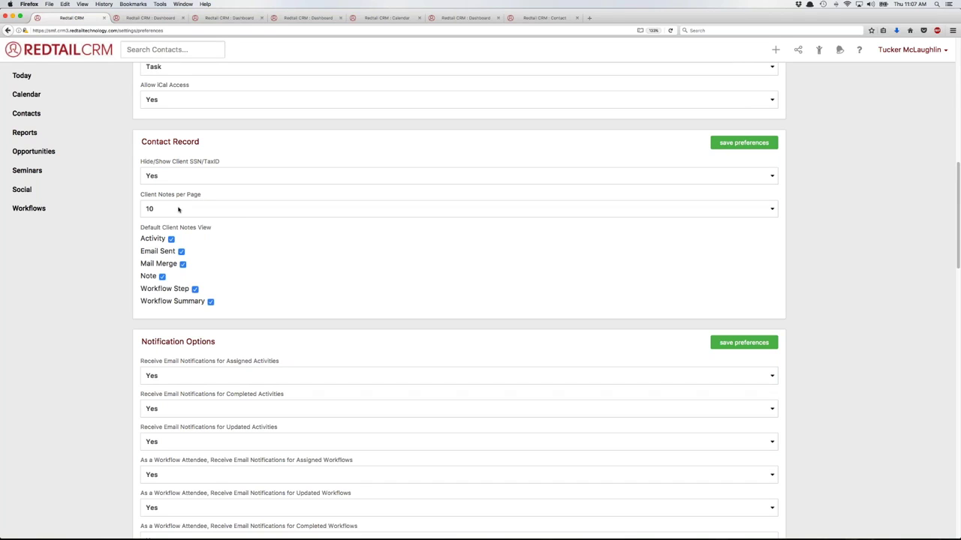
- Open the contact's Notes page and look through the list of notes to see how records load per page
key(super+9)
click(48, 210)
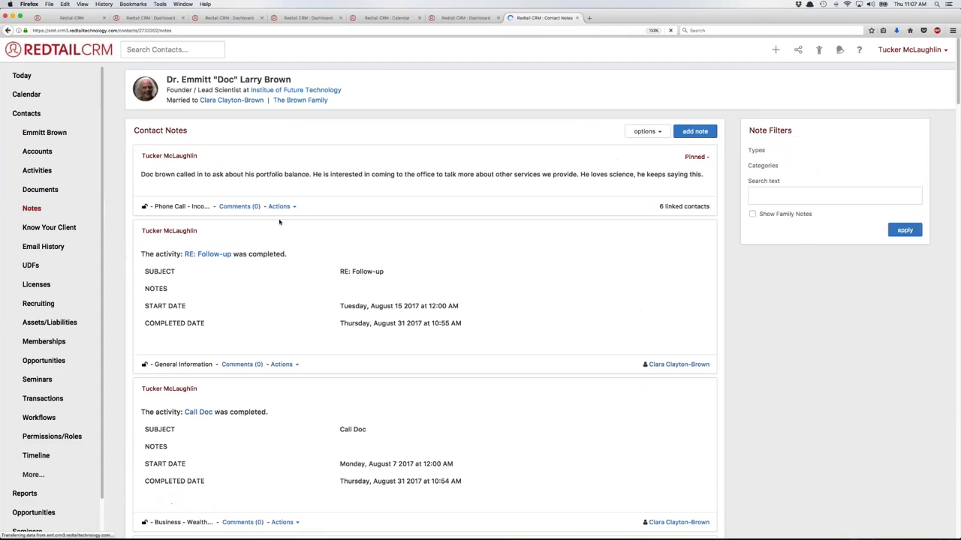
scroll(425, 323, down, 10)
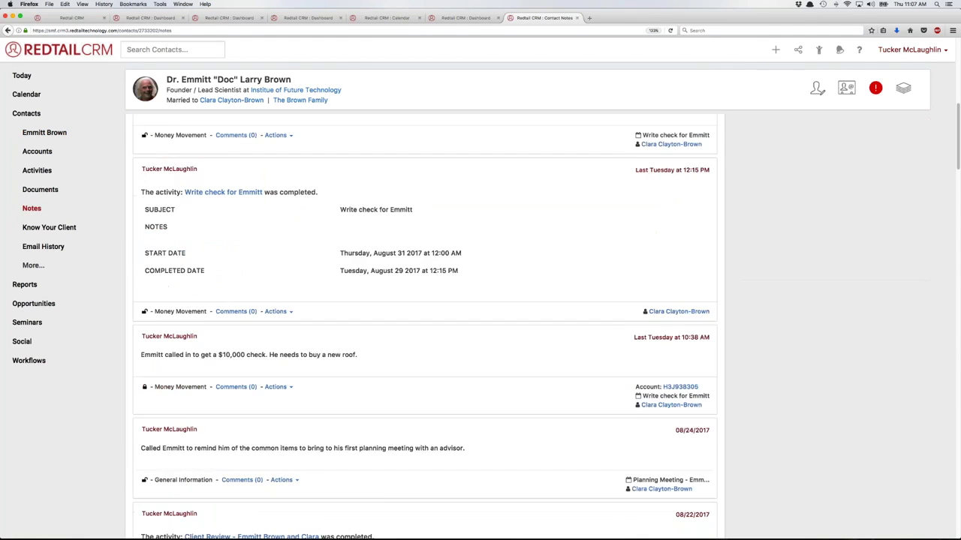
scroll(424, 323, down, 5)
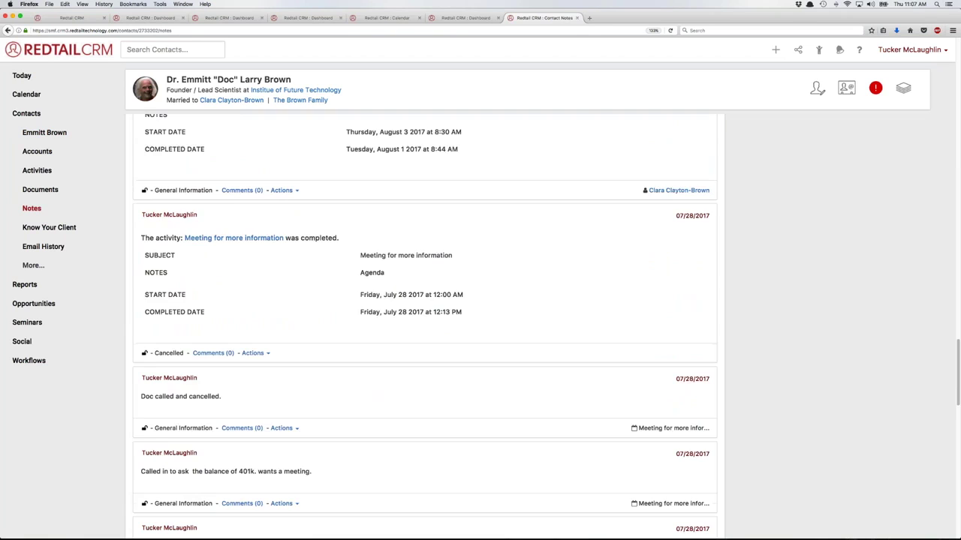
scroll(425, 323, down, 10)
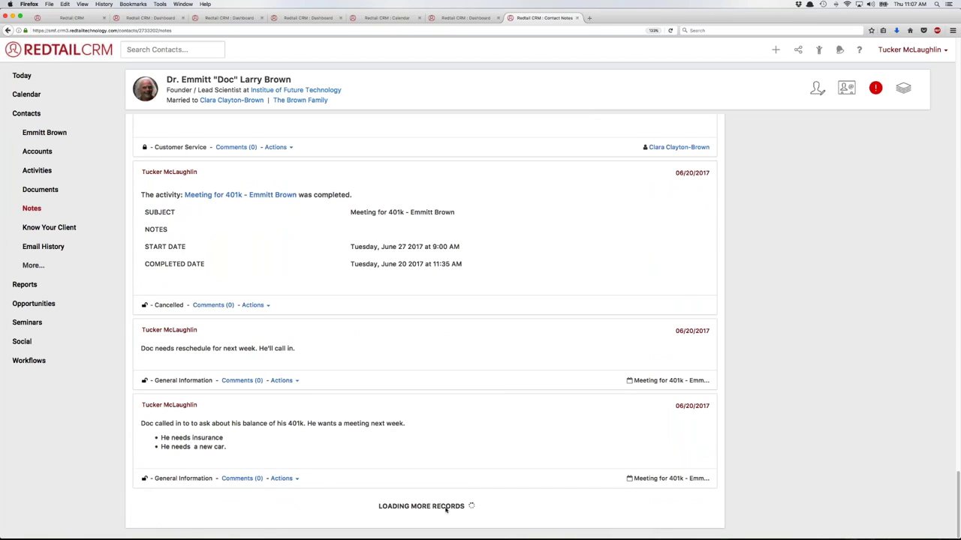
scroll(446, 508, up, 20)
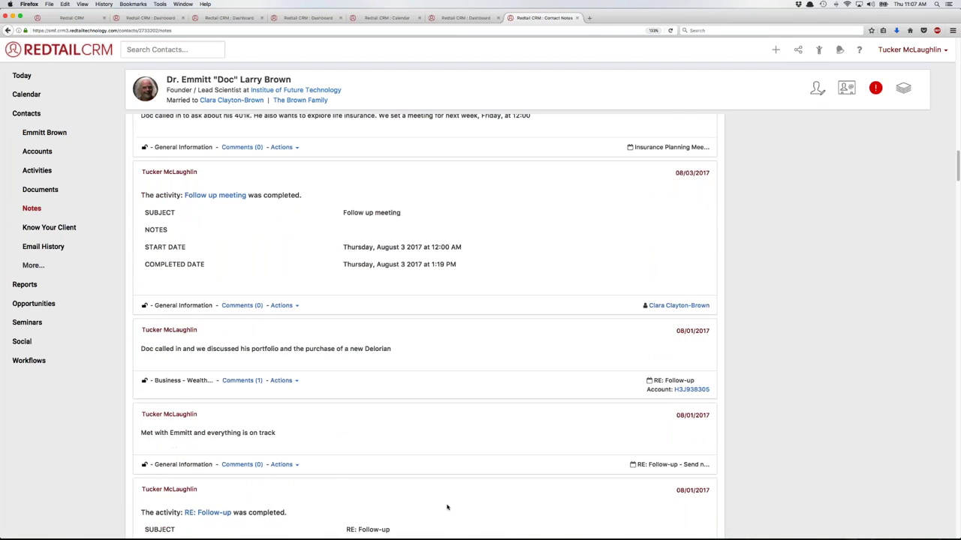
- Compare the Default Client Notes View preferences with the types offered in the contact's Note Filters, leaving all types selected
click(80, 20)
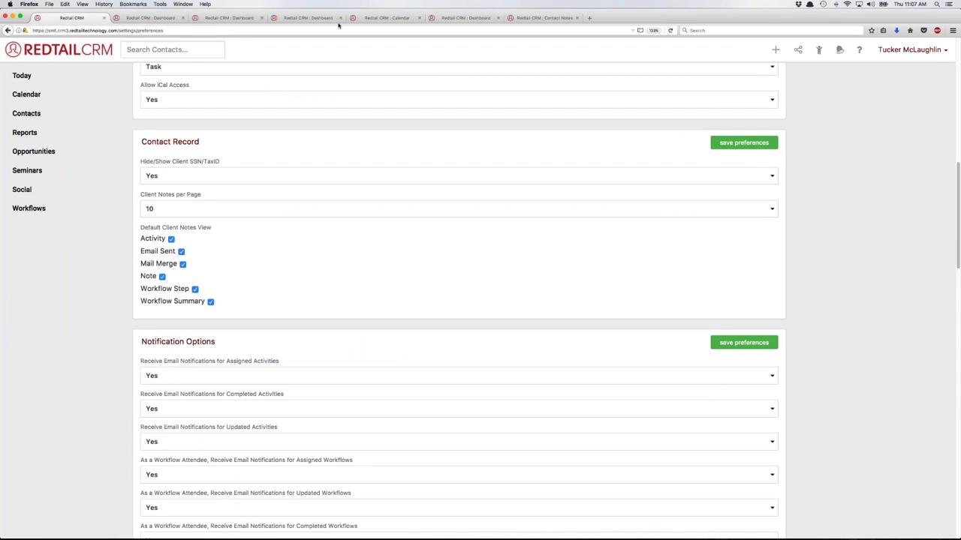
click(559, 21)
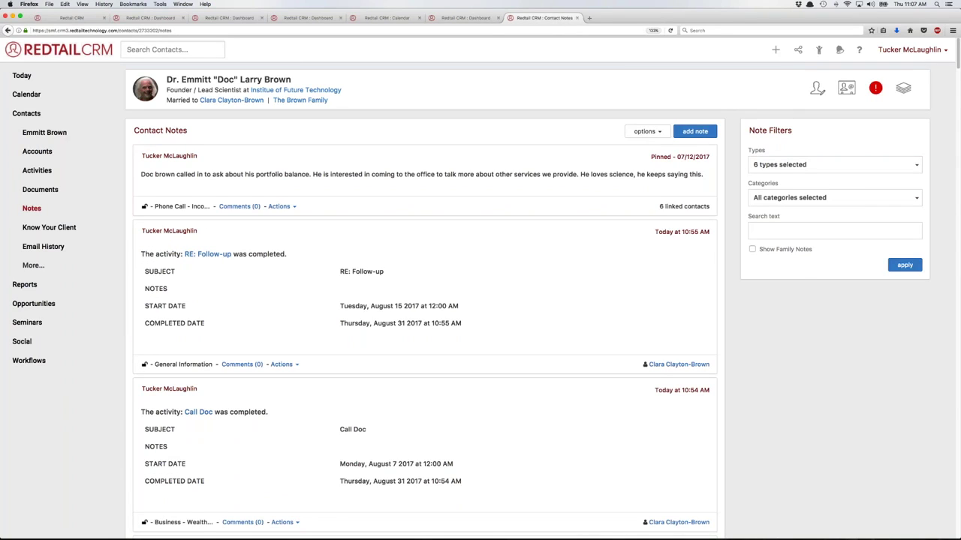
click(801, 166)
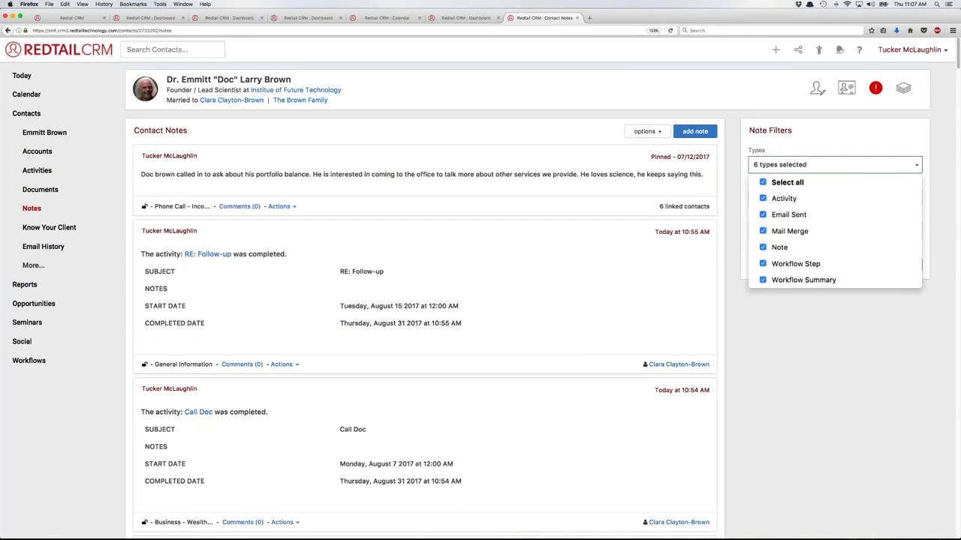
click(739, 273)
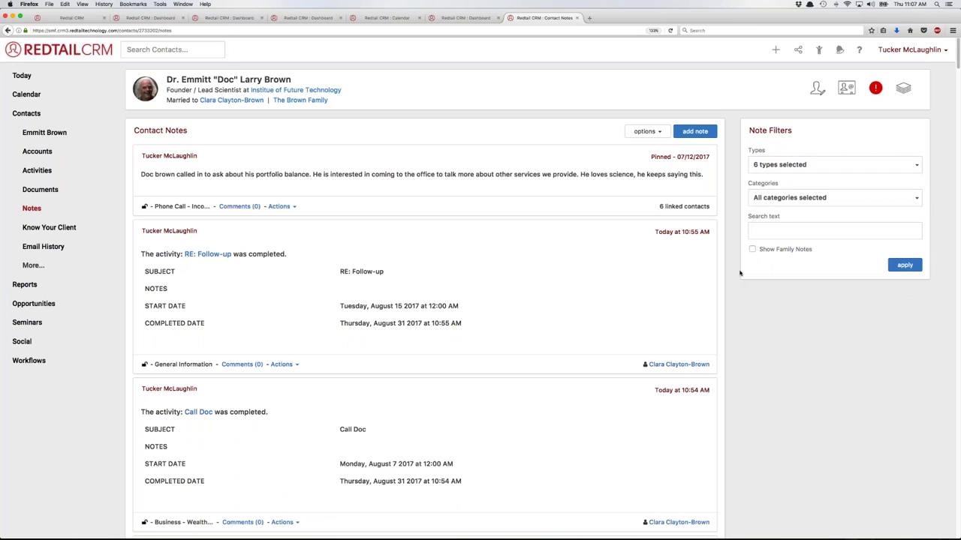
- Limit the Default Client Notes View preference to Note by clearing Activity, Email Sent, Mail Merge, Workflow Step and Workflow Summary
key(super+1)
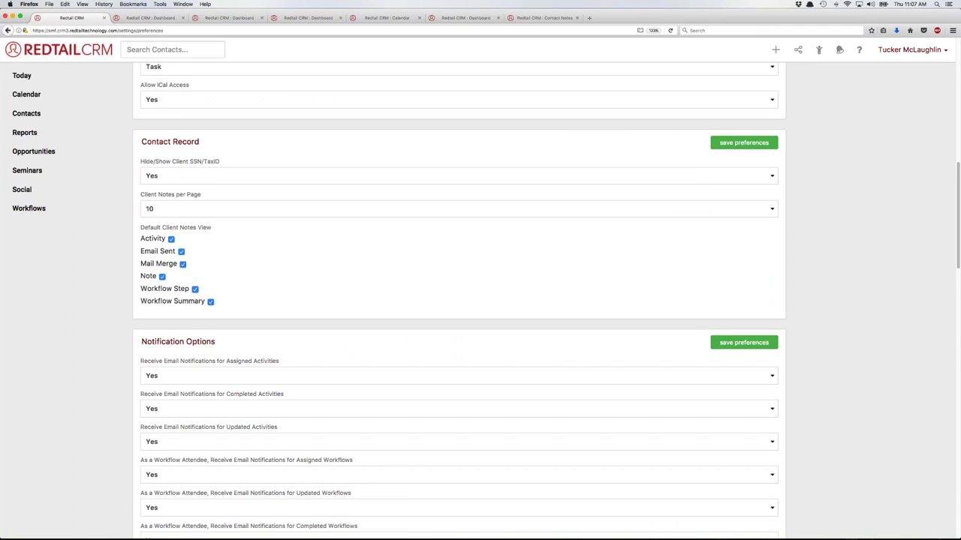
click(182, 264)
click(181, 252)
click(171, 239)
click(195, 289)
click(211, 302)
- Examine the contact's note type filter once more without changing it, and return to the preferences page at Notification Options
click(547, 20)
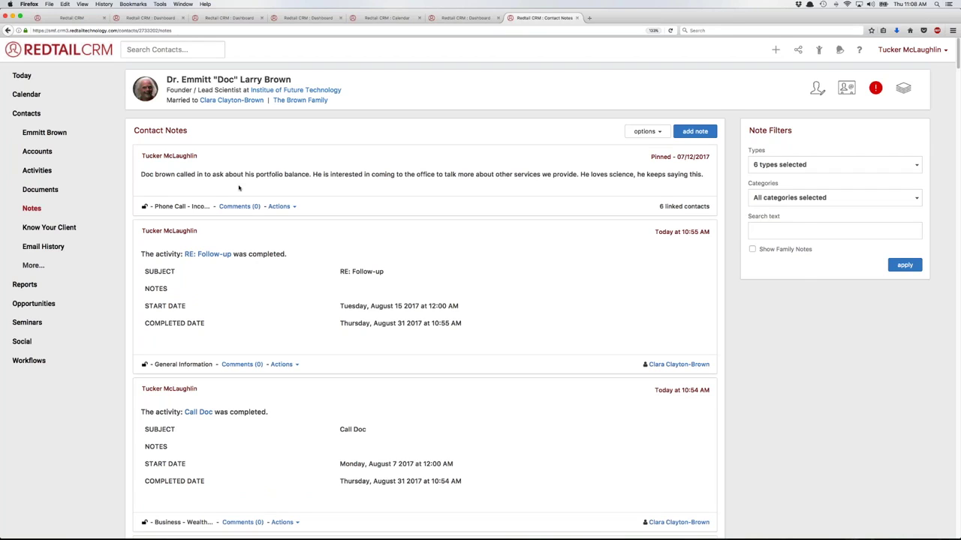
click(833, 165)
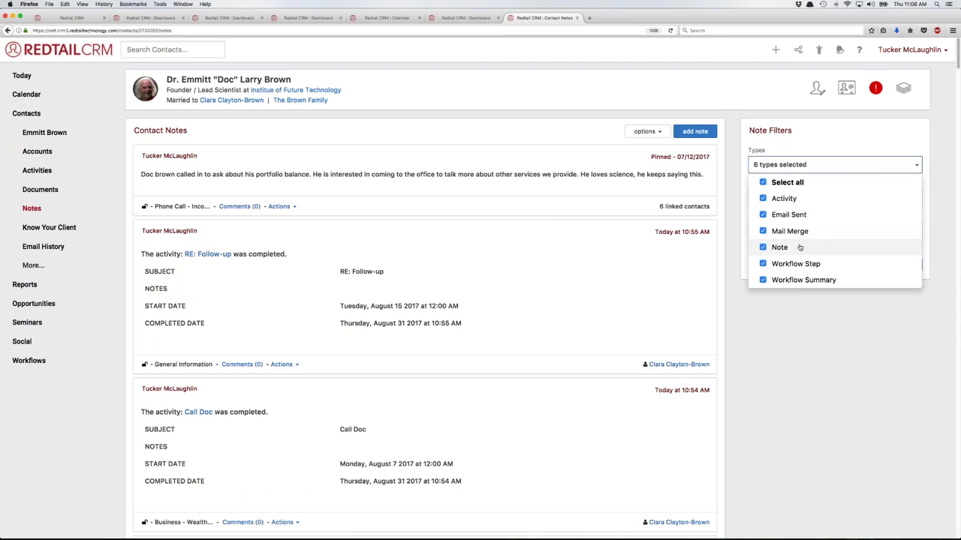
click(748, 302)
key(ctrl+Tab)
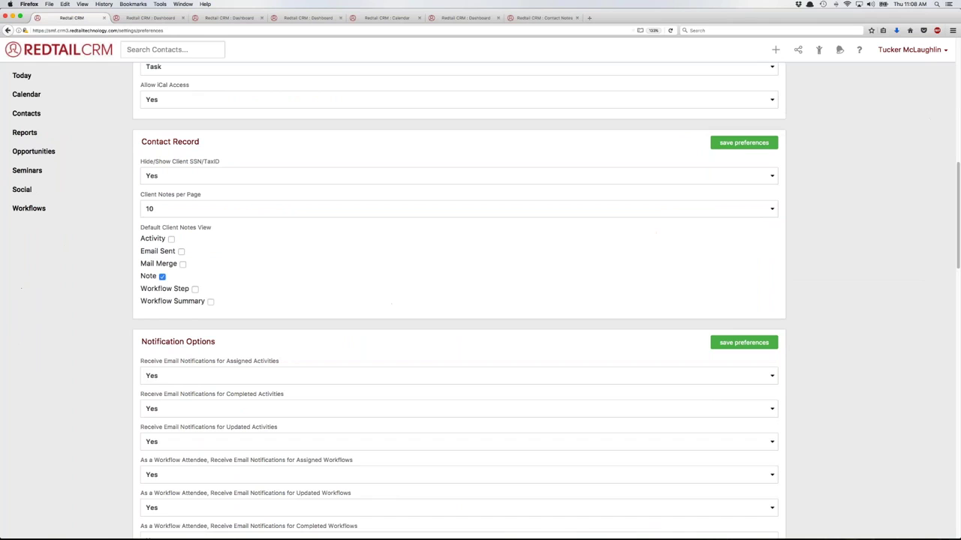
scroll(321, 261, down, 1)
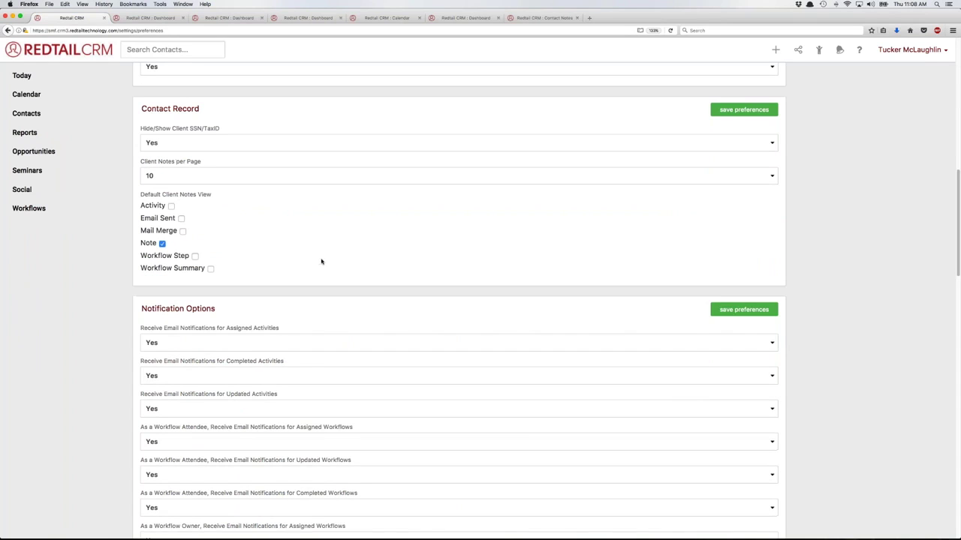
- Examine the Notification Options and the choices for receiving emails about assigned activities, leaving that preference at Yes
scroll(322, 261, down, 6)
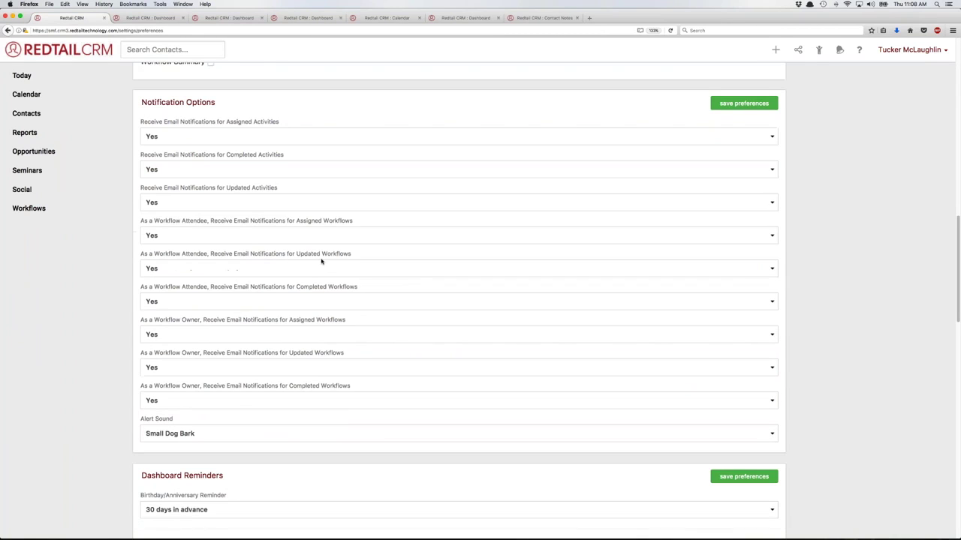
scroll(322, 262, down, 1)
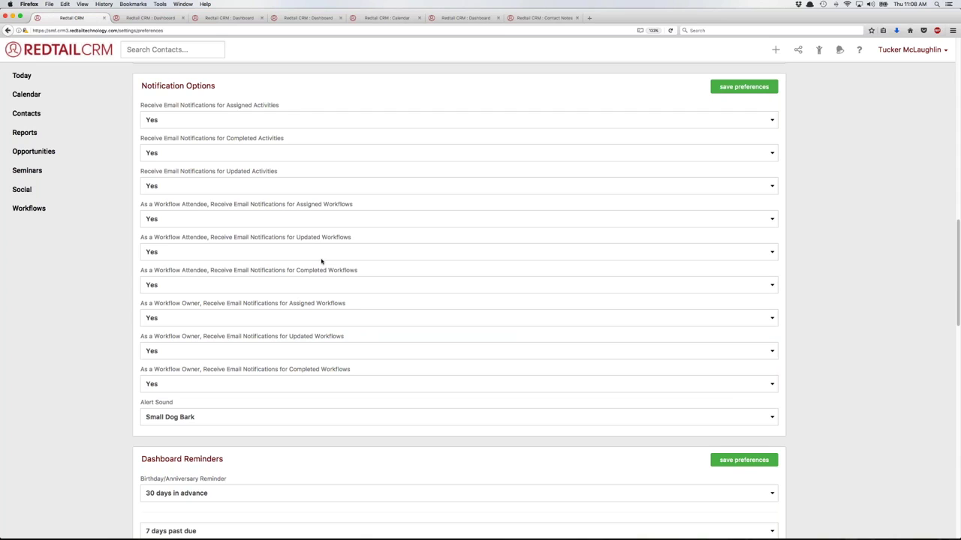
click(236, 120)
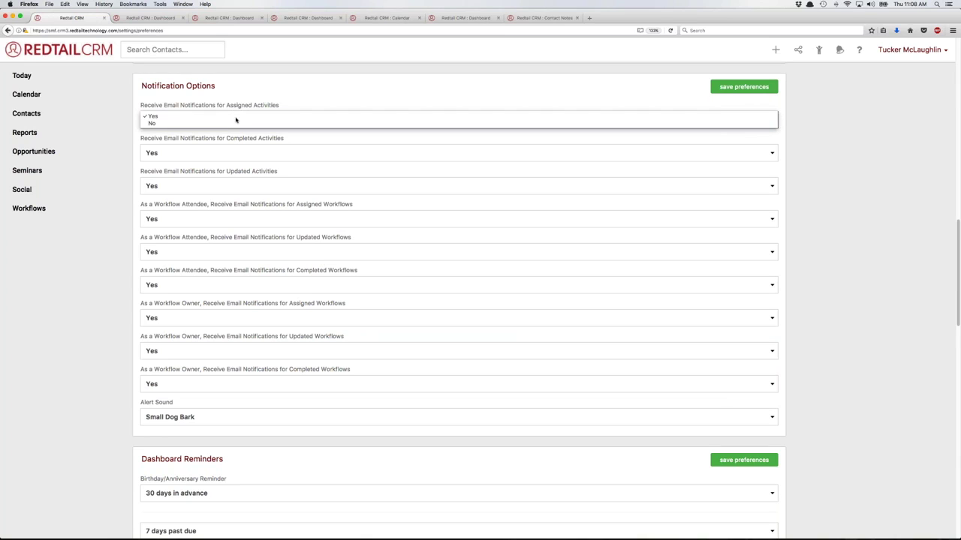
click(208, 123)
click(207, 124)
click(197, 123)
click(189, 122)
click(180, 109)
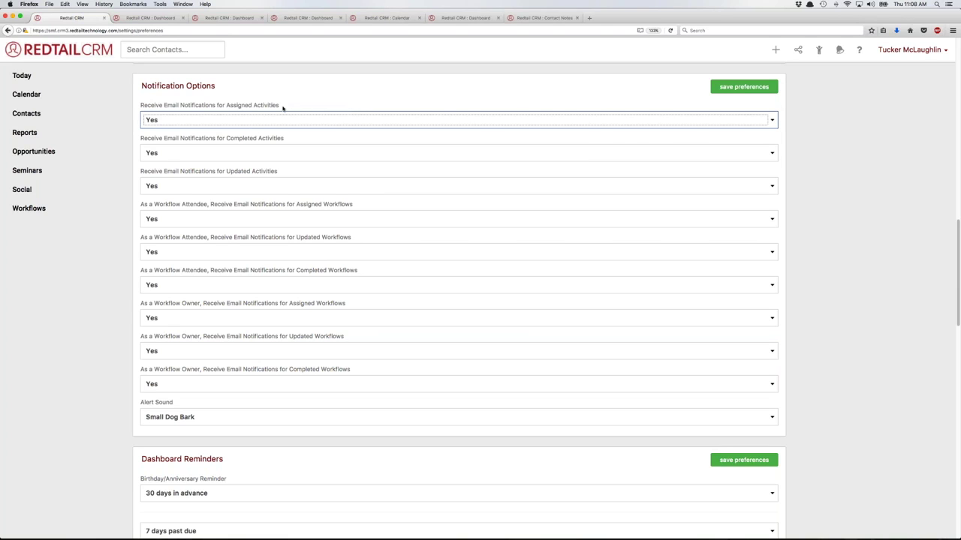
- Go to the dashboard's open activities for this week and open the August 30 11:00 AM client review
click(474, 17)
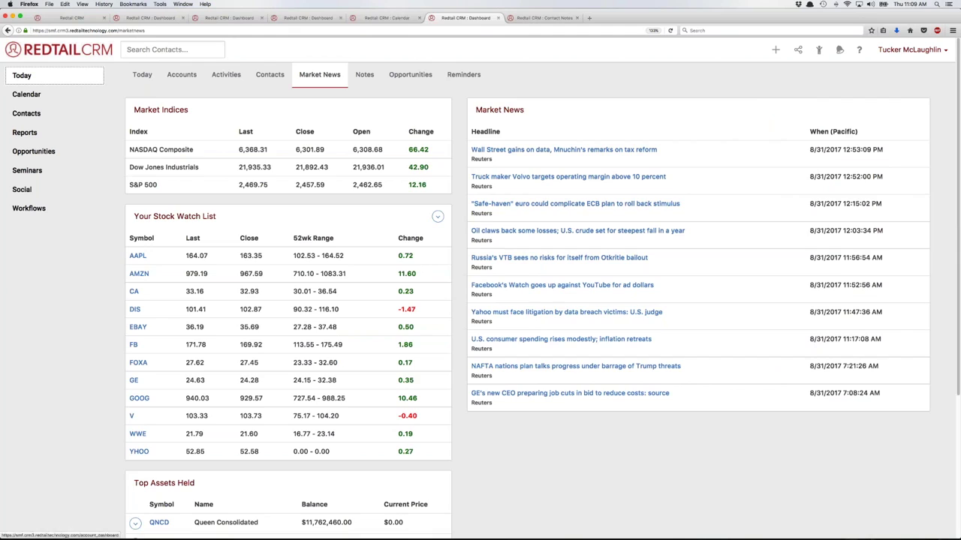
click(308, 18)
click(24, 77)
click(56, 21)
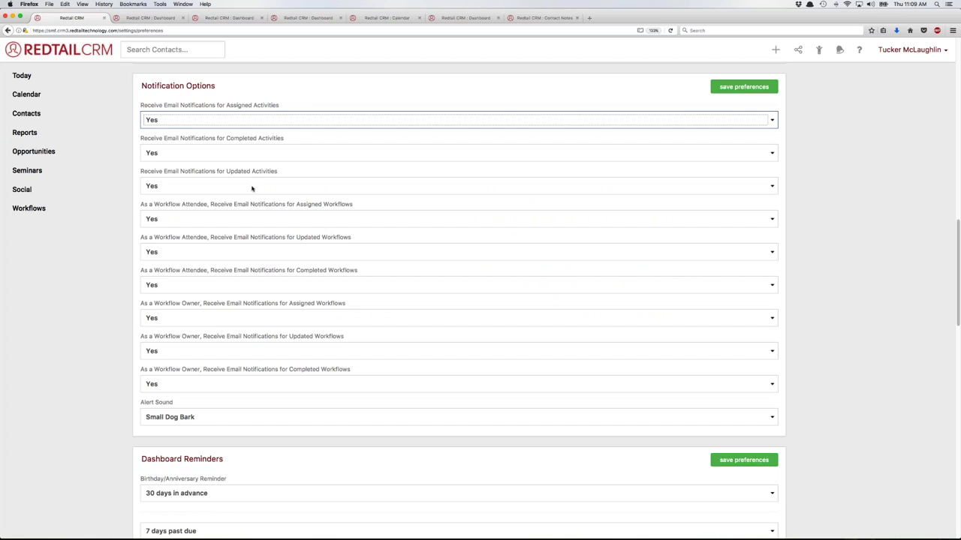
click(308, 17)
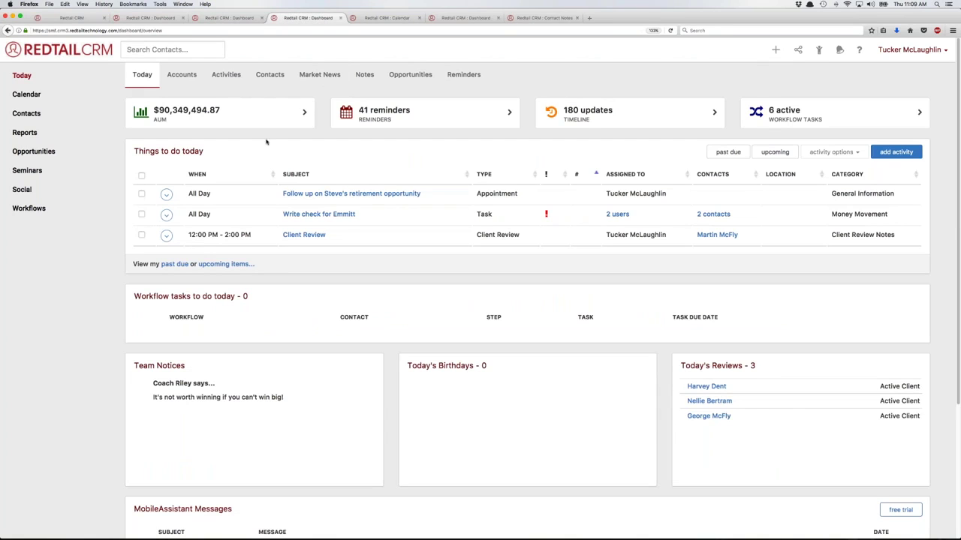
click(241, 80)
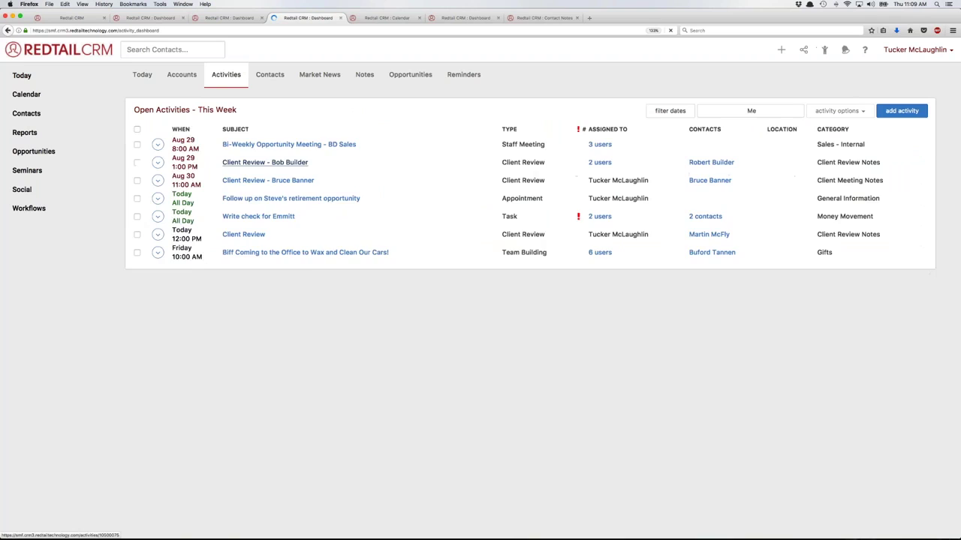
click(289, 208)
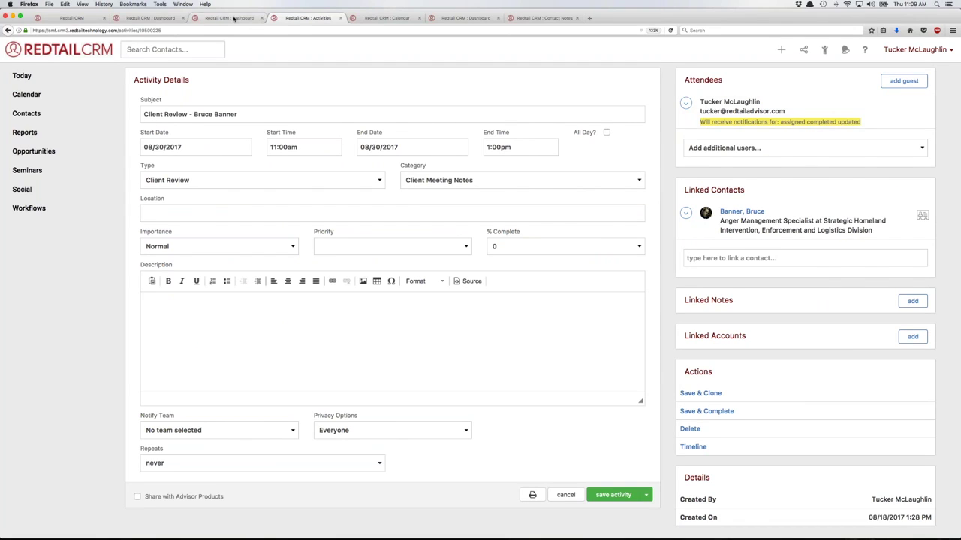
- Add a second user as an attendee of the client review activity and return to the preferences page
click(740, 153)
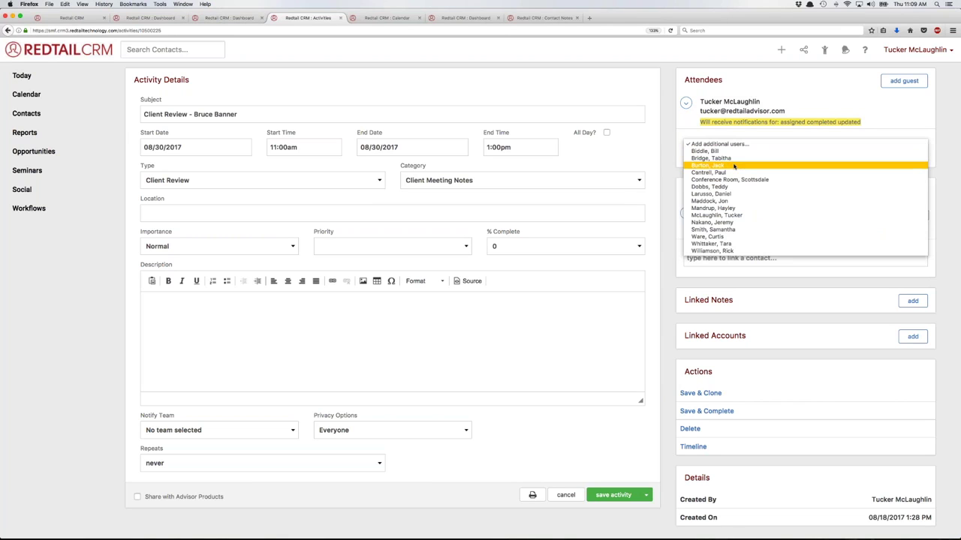
click(736, 159)
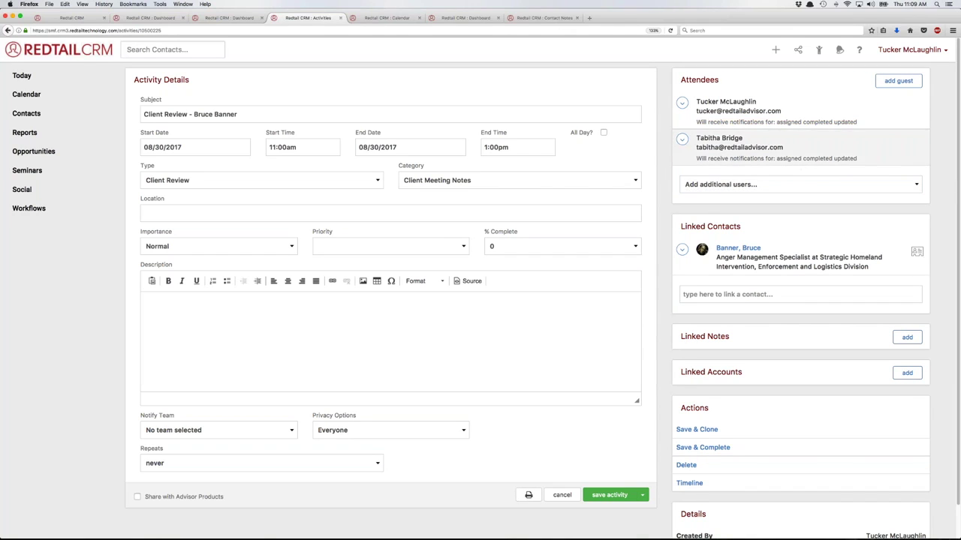
click(87, 21)
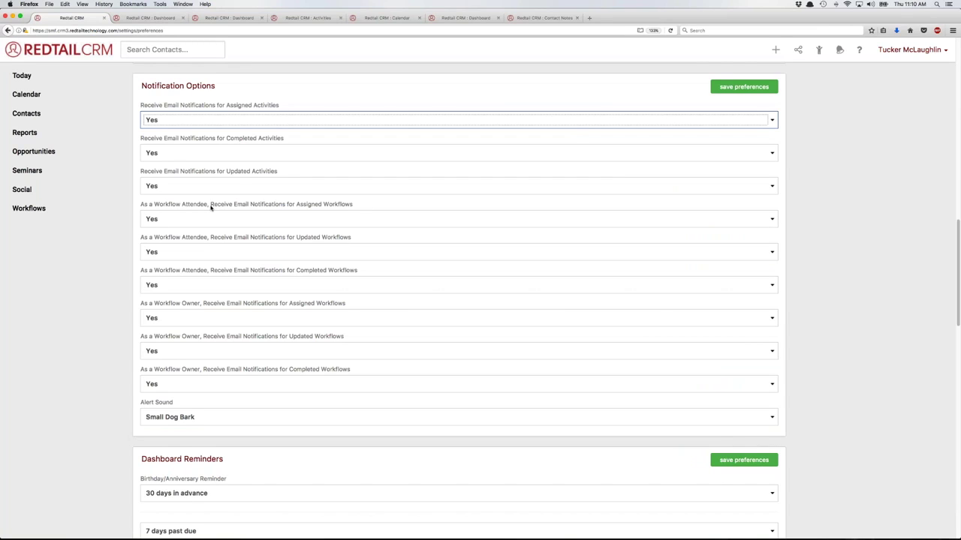
- Review the workflow notification preferences, then view the pending activity notifications and close them without dismissing any
scroll(232, 251, down, 2)
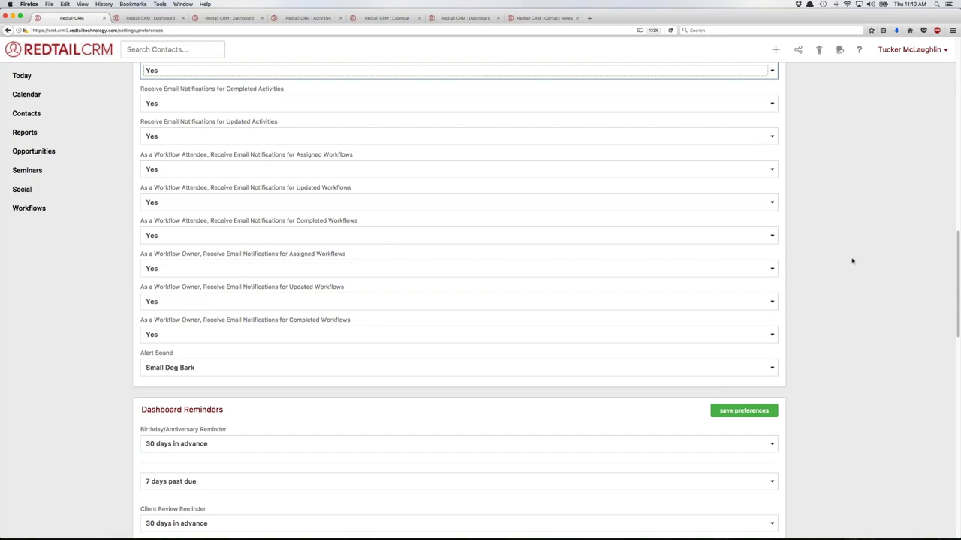
scroll(825, 261, up, 2)
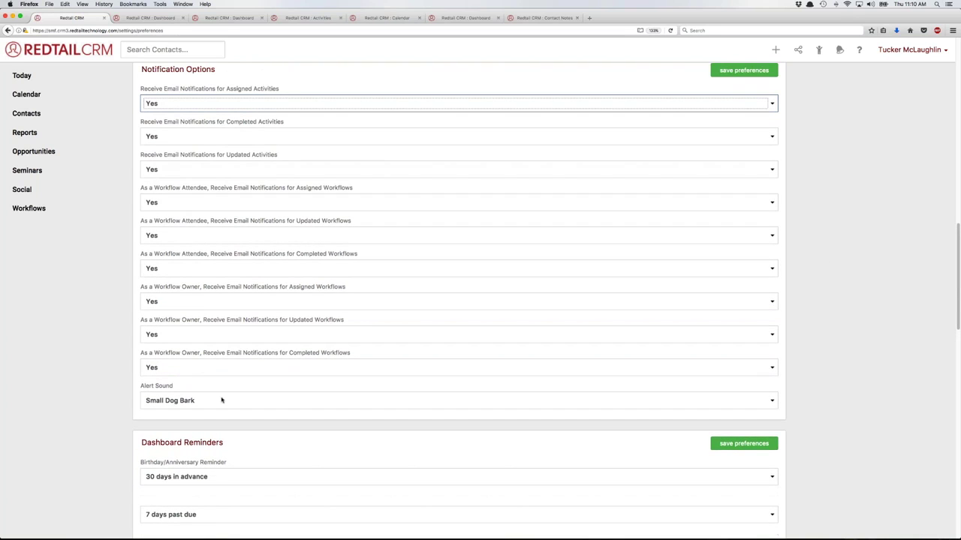
scroll(233, 409, up, 1)
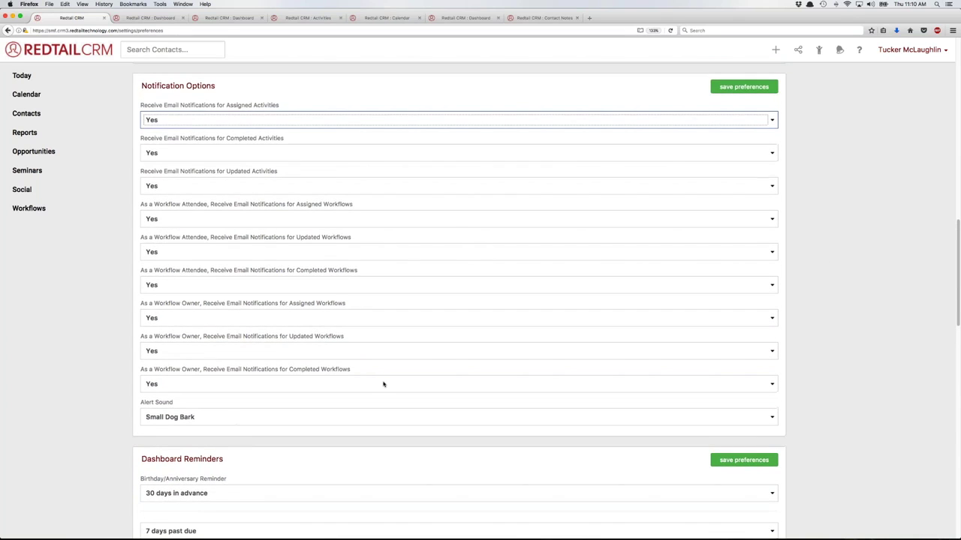
click(840, 50)
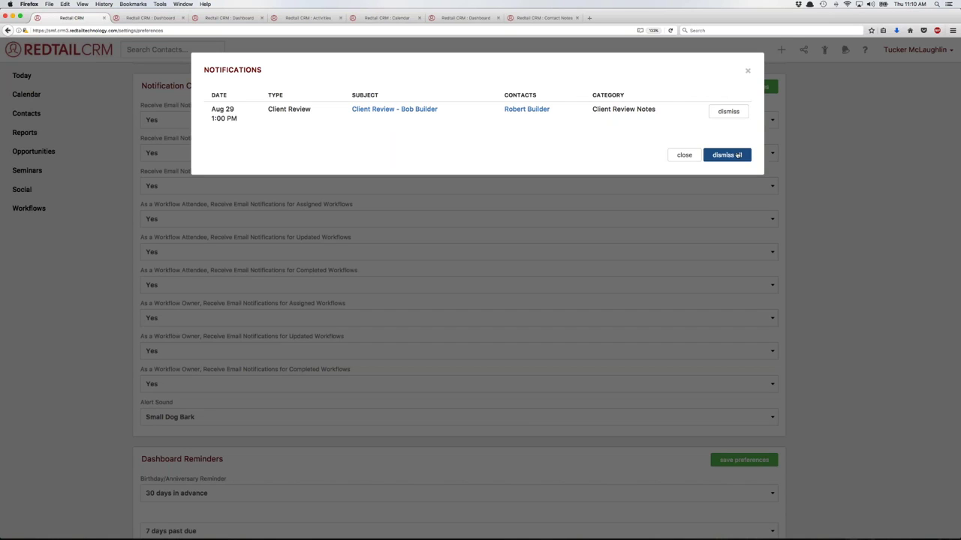
click(683, 155)
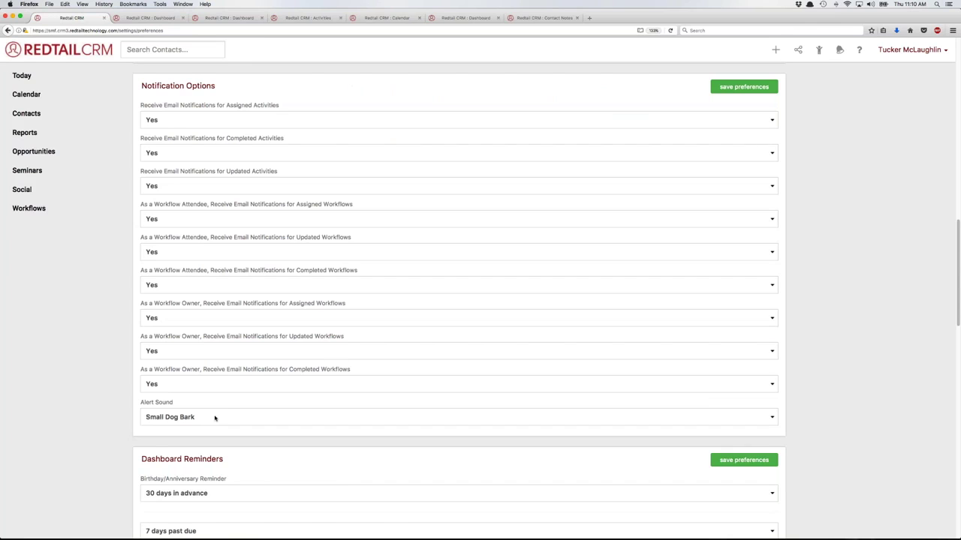
- Try out the Default, Large Dog Bark and Small Dog Bark alert sounds in Notification Options
click(215, 417)
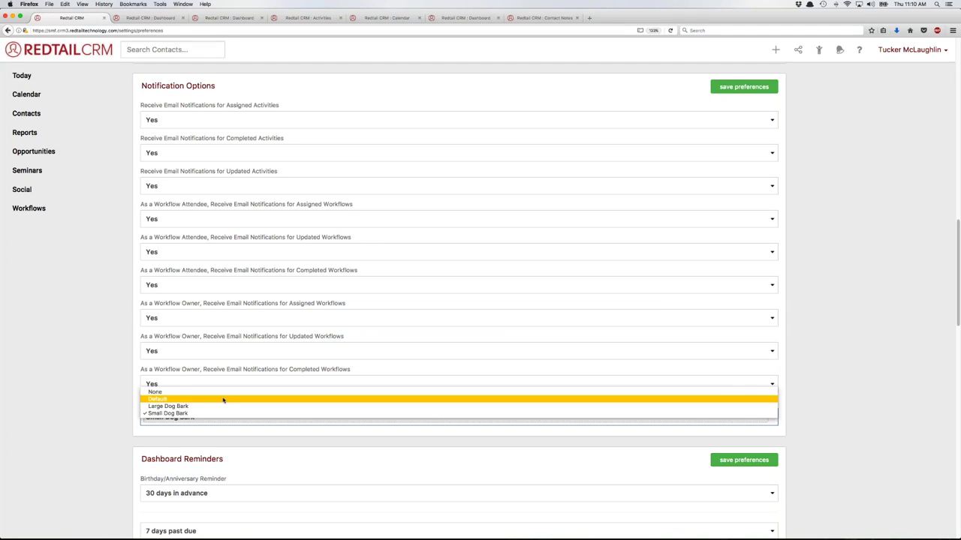
click(223, 400)
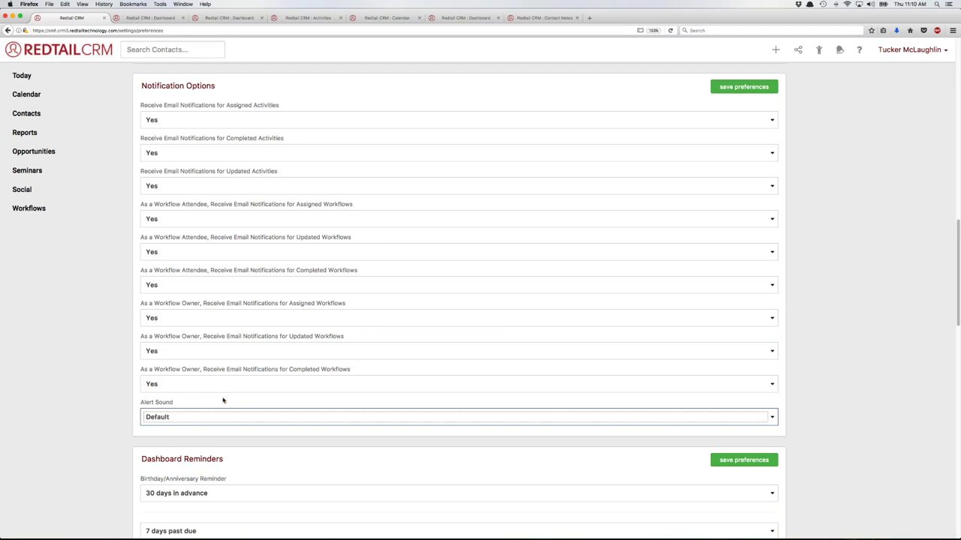
click(214, 417)
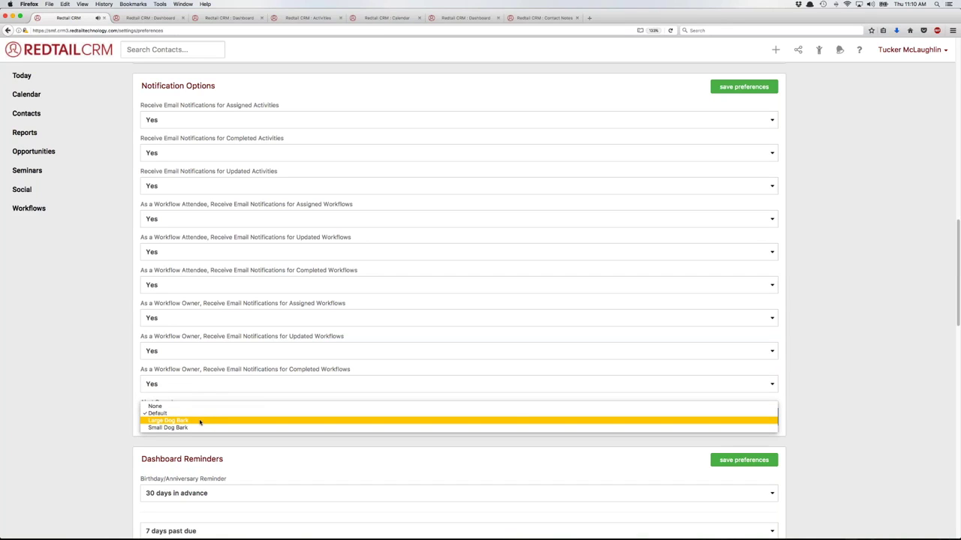
click(200, 421)
click(201, 422)
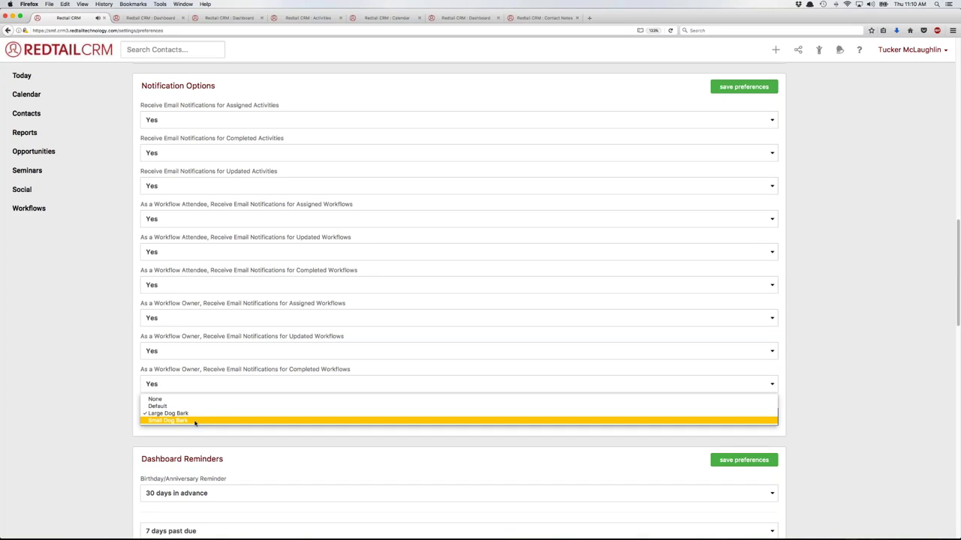
click(194, 421)
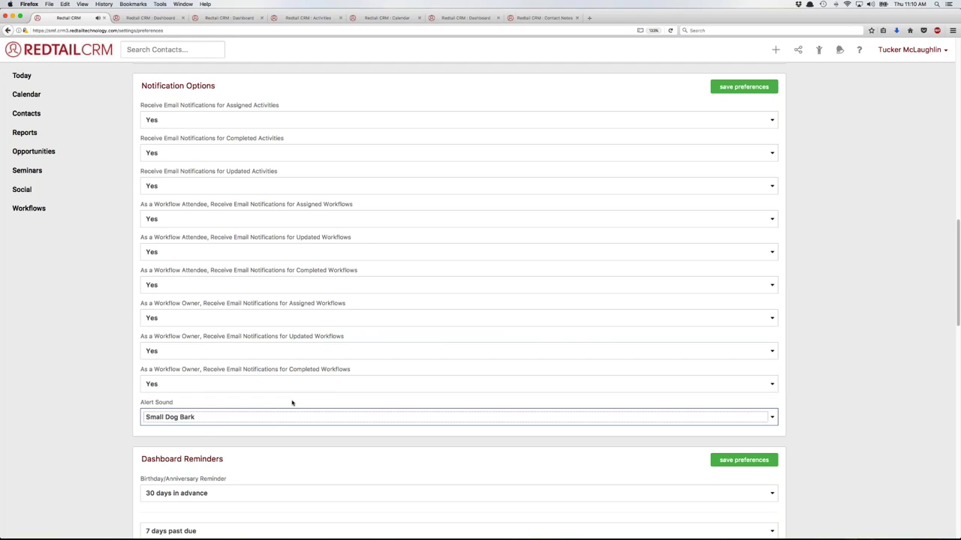
- Set the Alert Sound in Notification Options to None
click(212, 418)
click(195, 392)
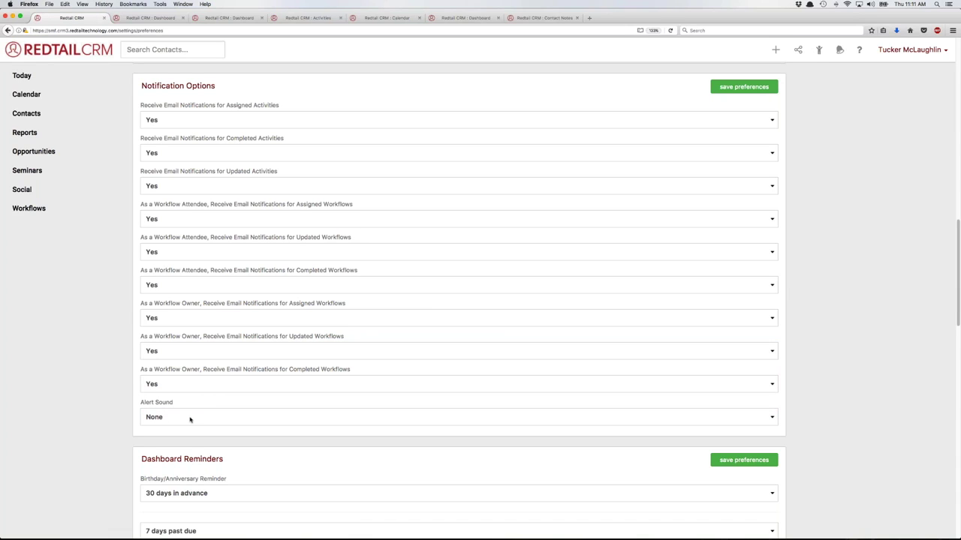
- Check the advance-notice choices for the Birthday/Anniversary Reminder under Dashboard Reminders, keeping 30 days in advance
scroll(202, 410, down, 1)
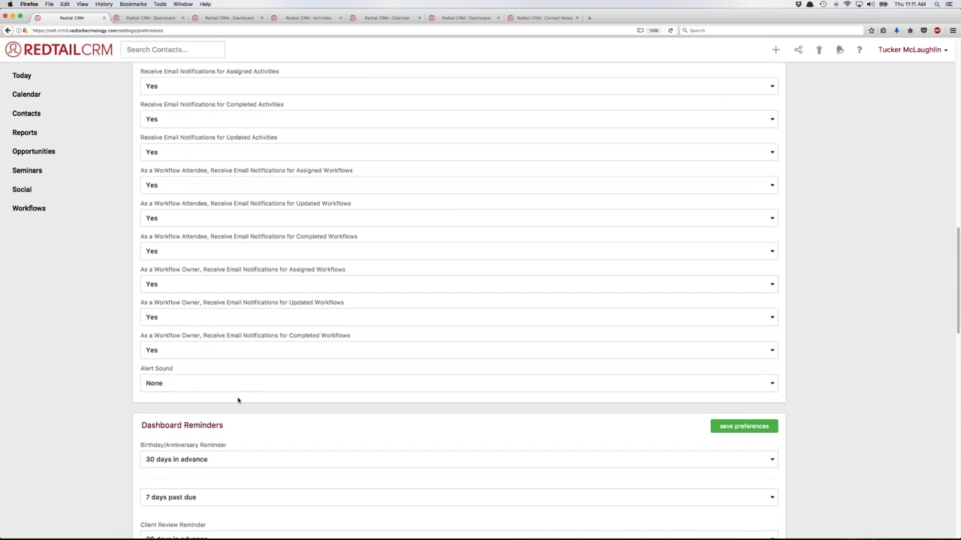
scroll(238, 400, down, 3)
scroll(238, 400, down, 4)
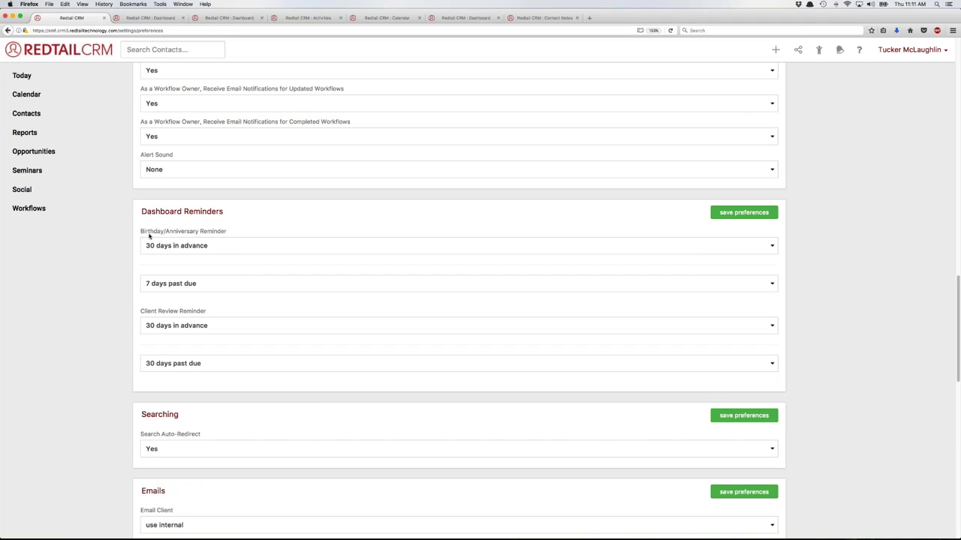
click(201, 244)
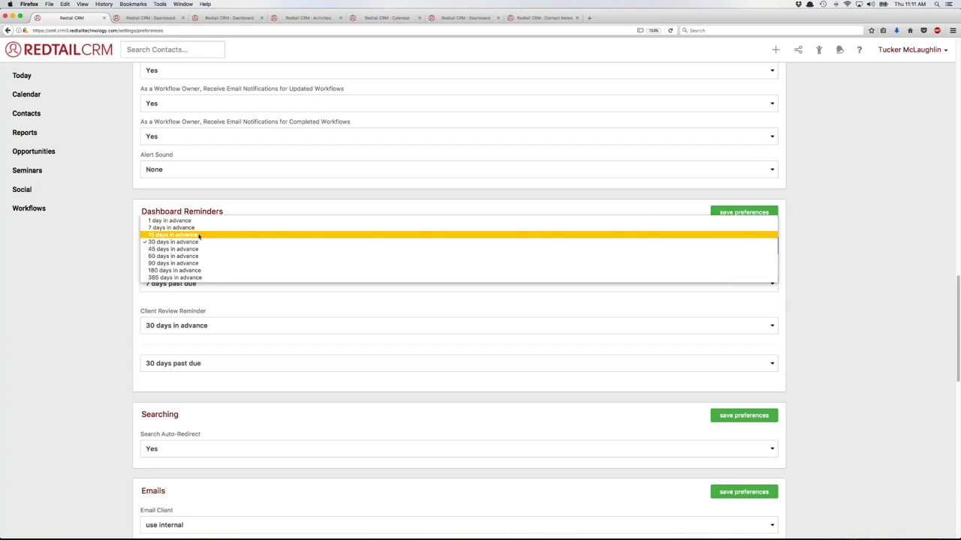
click(197, 242)
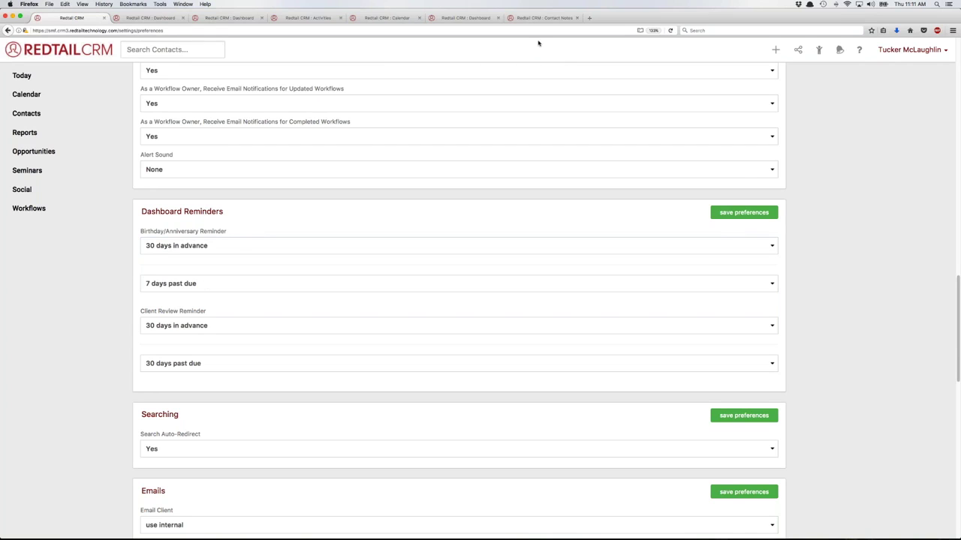
- Try 45 days past due for the Birthday/Anniversary Reminder, and restore it to 7 days past due
click(219, 286)
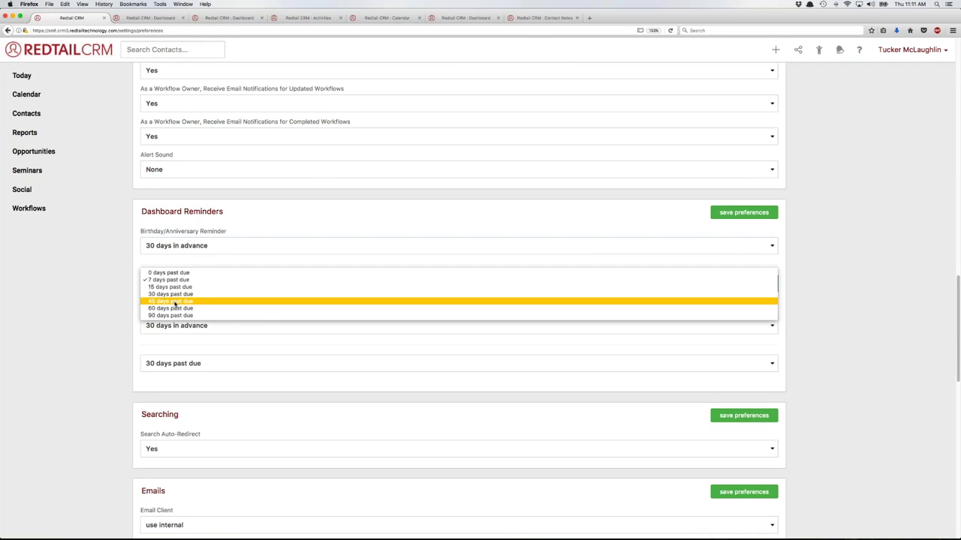
click(177, 302)
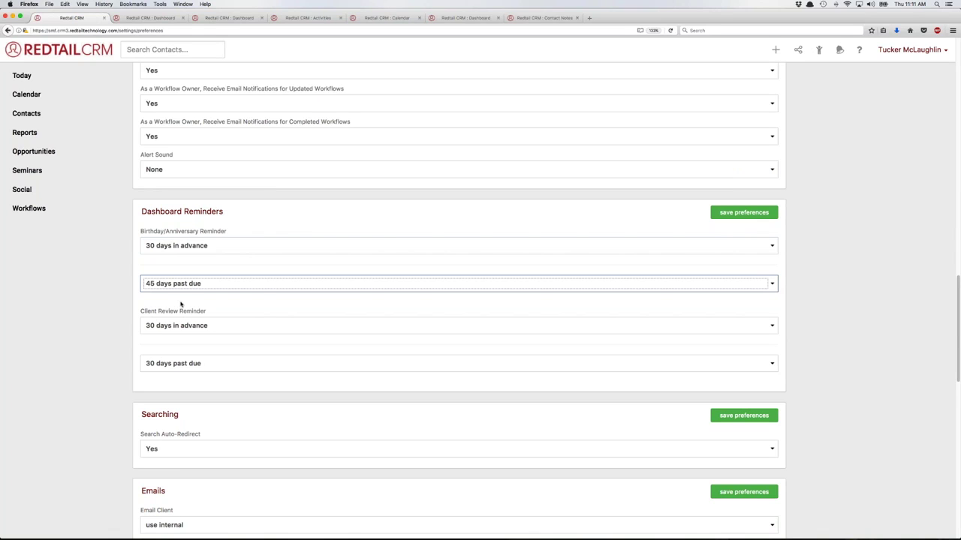
click(180, 281)
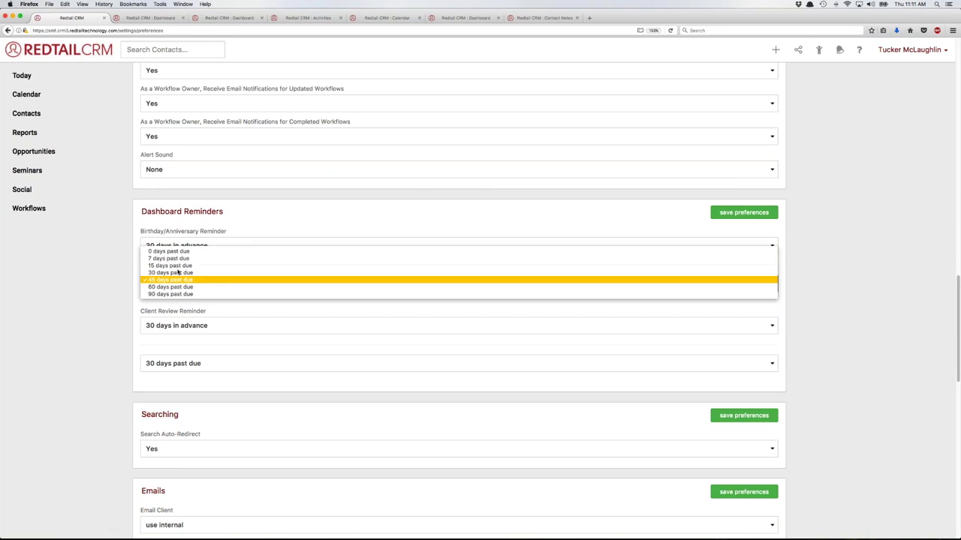
click(178, 259)
click(215, 302)
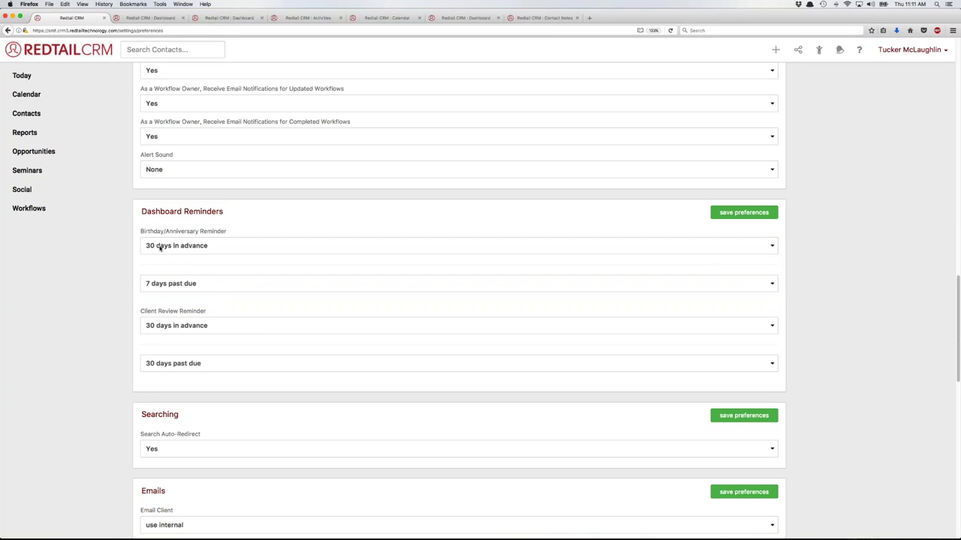
- Find the dashboard's Reminders page and look through the list of birthday reminders
click(467, 18)
click(390, 18)
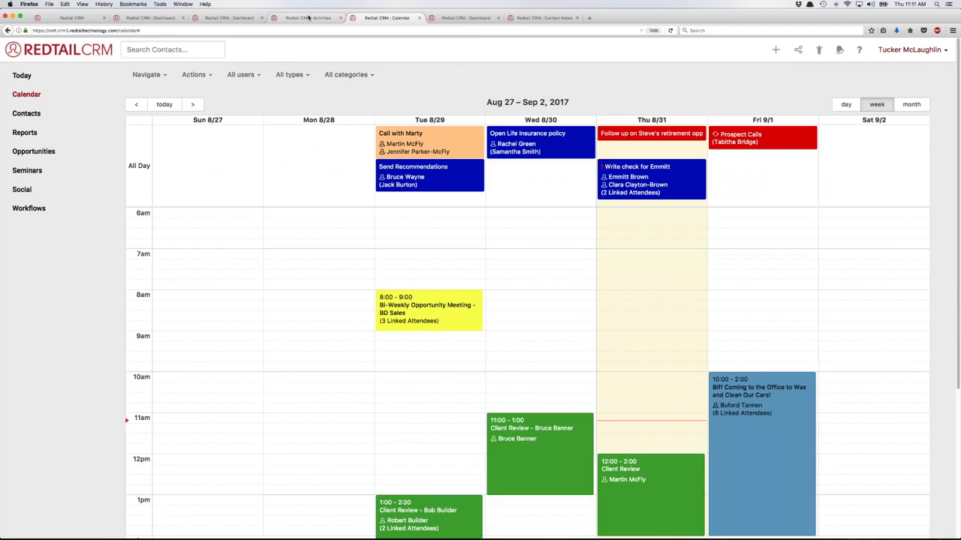
click(308, 17)
click(255, 18)
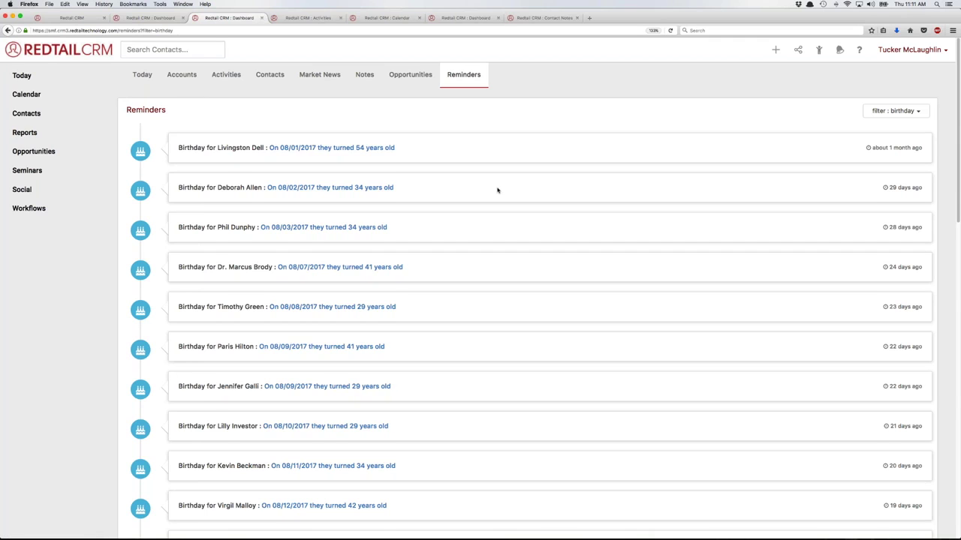
scroll(497, 189, down, 5)
scroll(497, 188, up, 5)
- Filter the dashboard reminders to show only Anniversary reminders
click(891, 111)
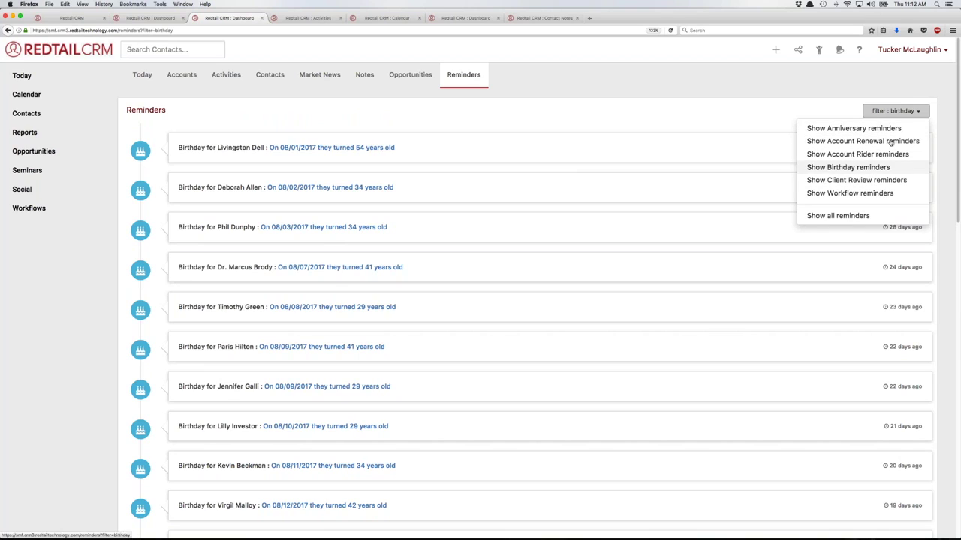
click(853, 128)
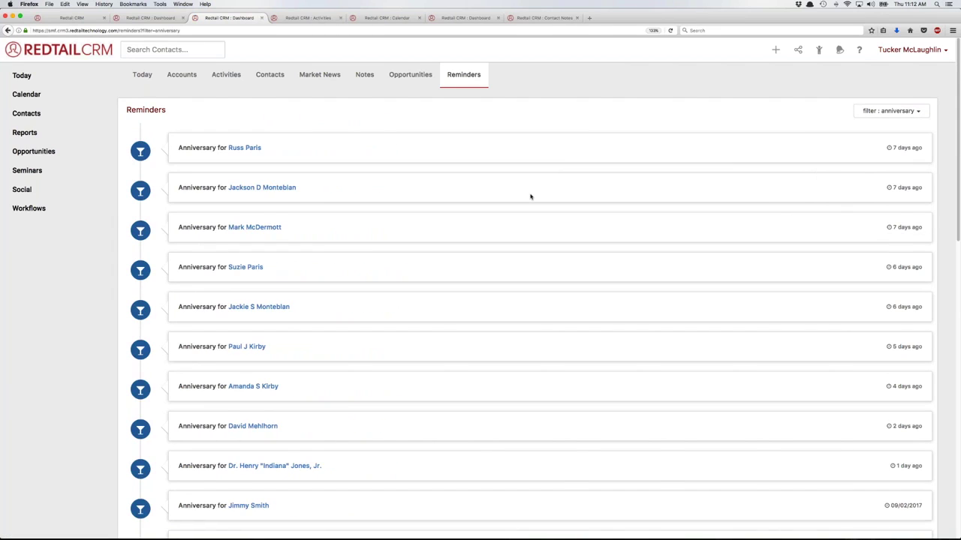
- Filter the dashboard reminders to show only birthday reminders, and return to the user preferences
click(888, 111)
click(861, 168)
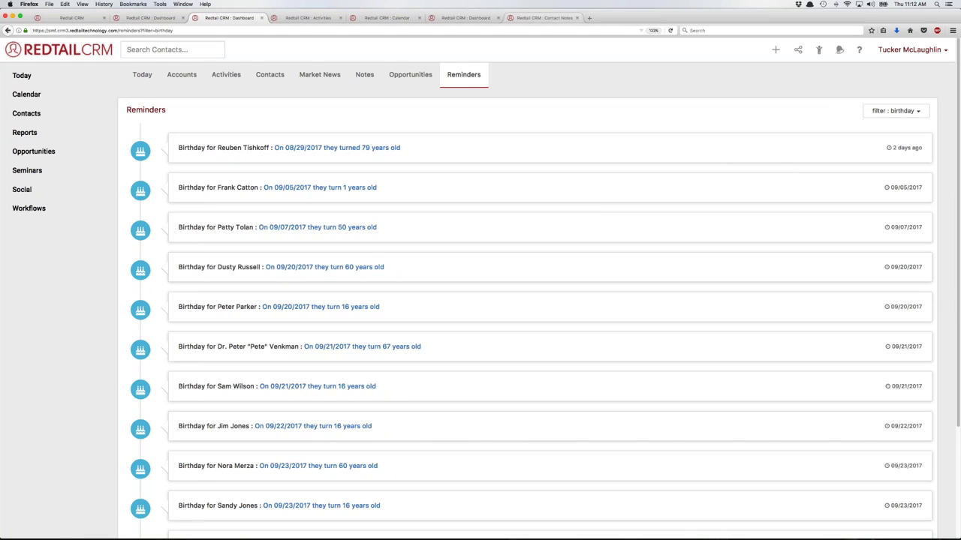
click(72, 18)
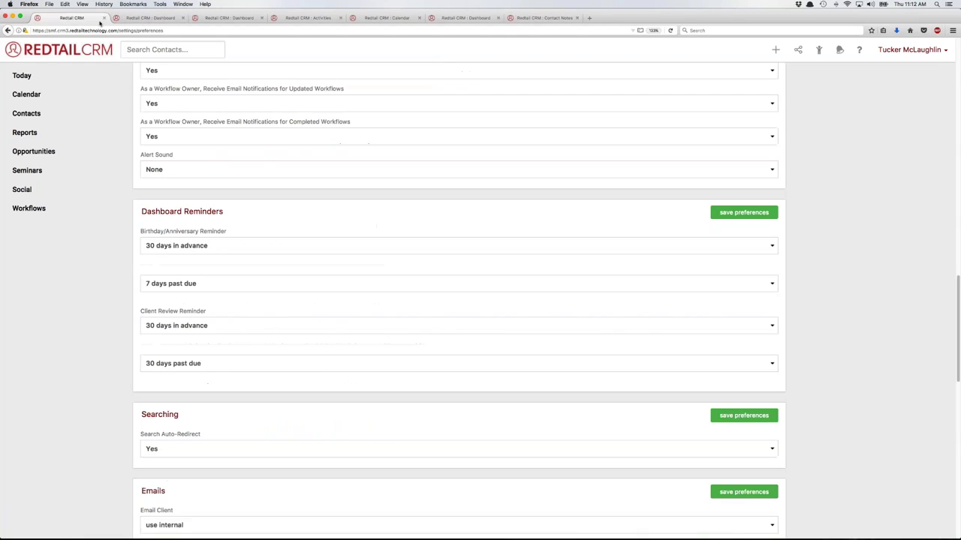
- Set the Client Review Reminder under Dashboard Reminders to 15 days in advance and 60 days past due
click(196, 327)
click(197, 331)
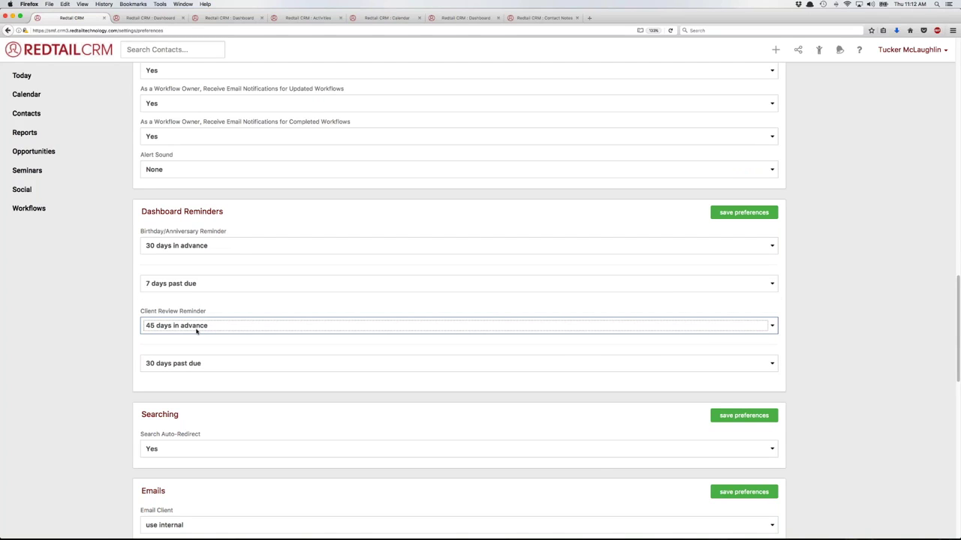
click(196, 330)
click(210, 309)
click(231, 347)
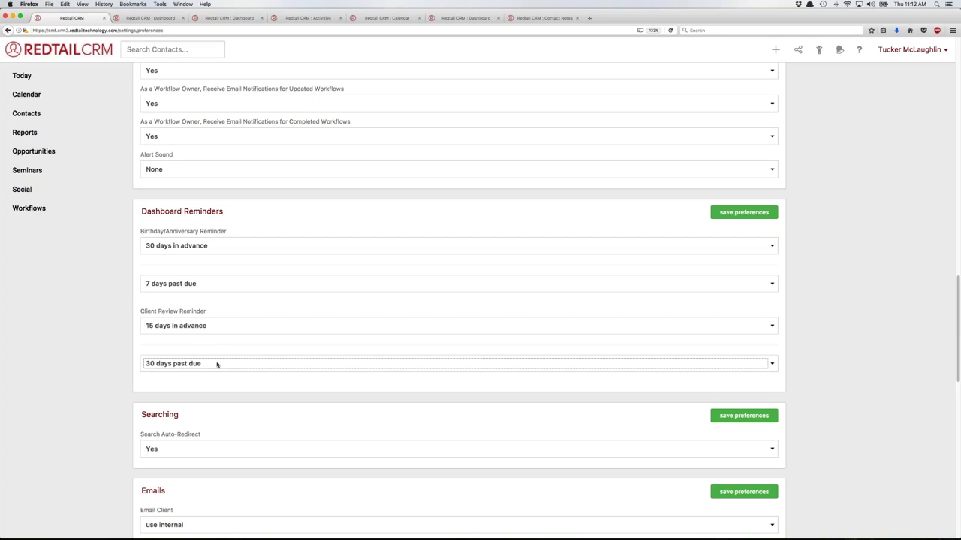
click(217, 364)
click(199, 374)
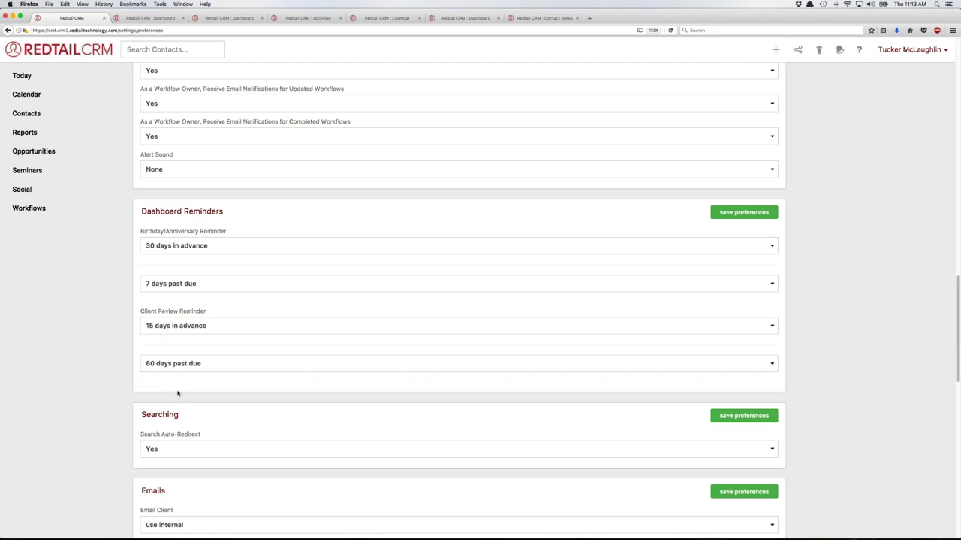
- Check the Search Auto-Redirect choices under Searching, keeping Yes
scroll(180, 389, down, 2)
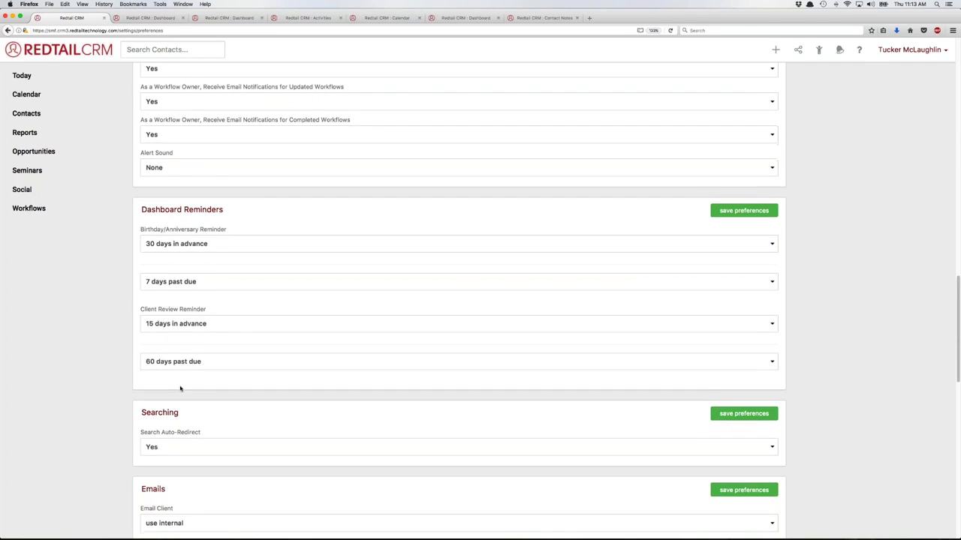
scroll(185, 383, down, 3)
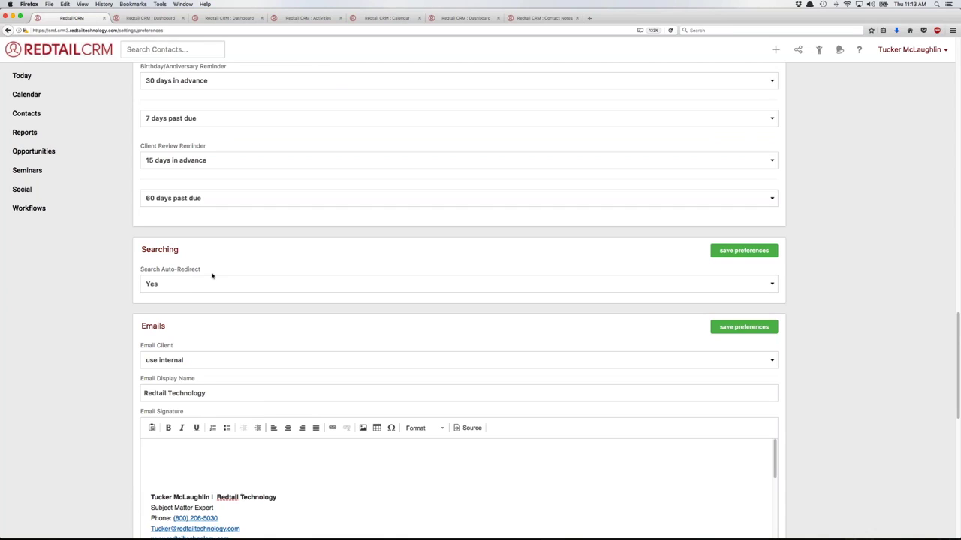
click(212, 285)
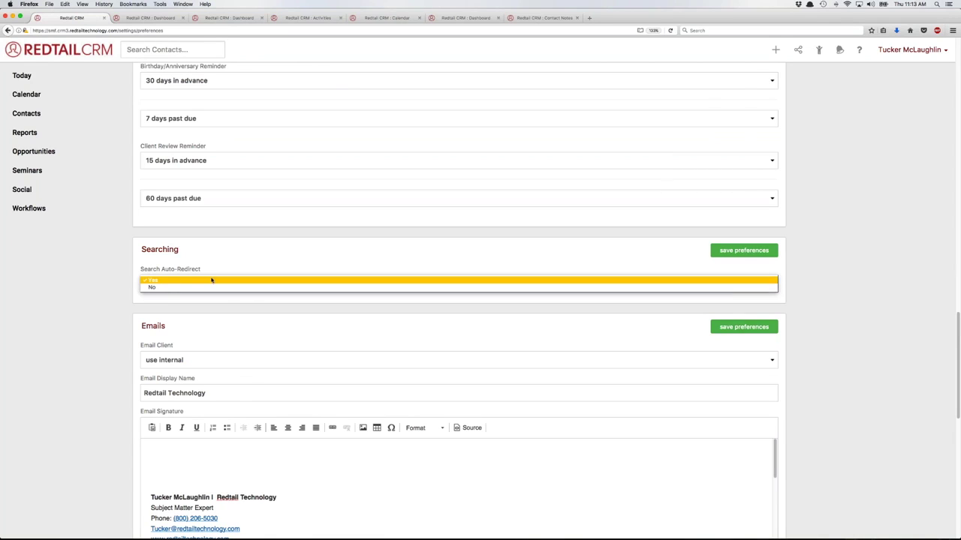
click(266, 253)
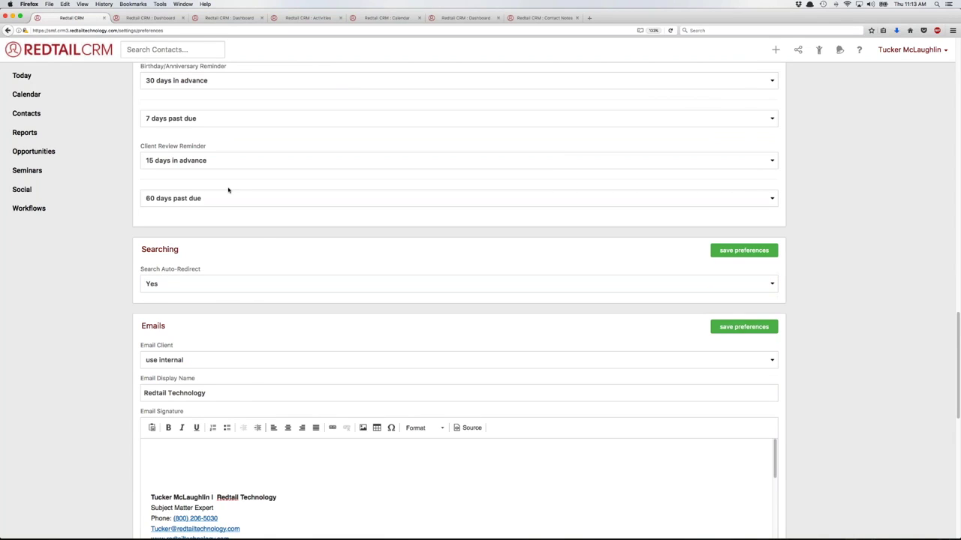
- Go to the dashboard's Today page and search the contacts by the client's first name
click(160, 18)
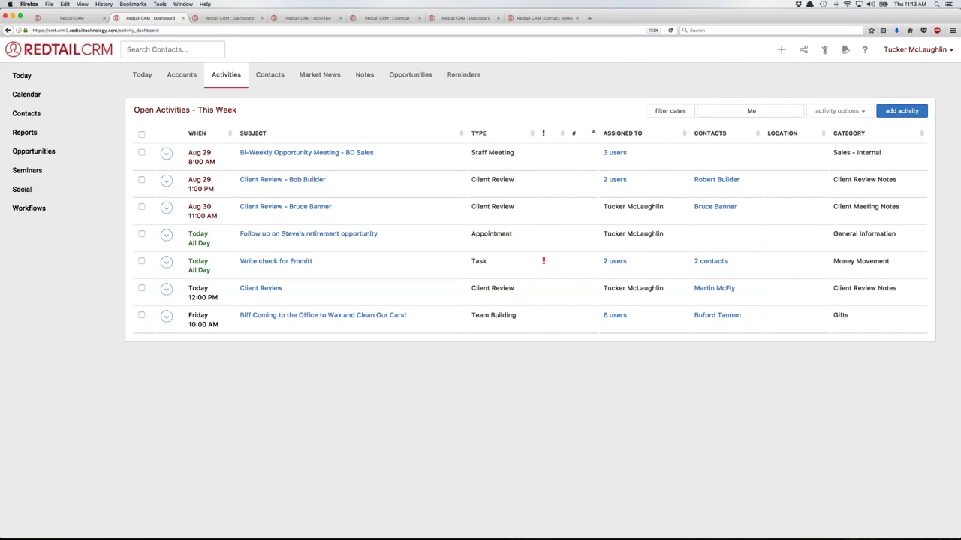
click(22, 75)
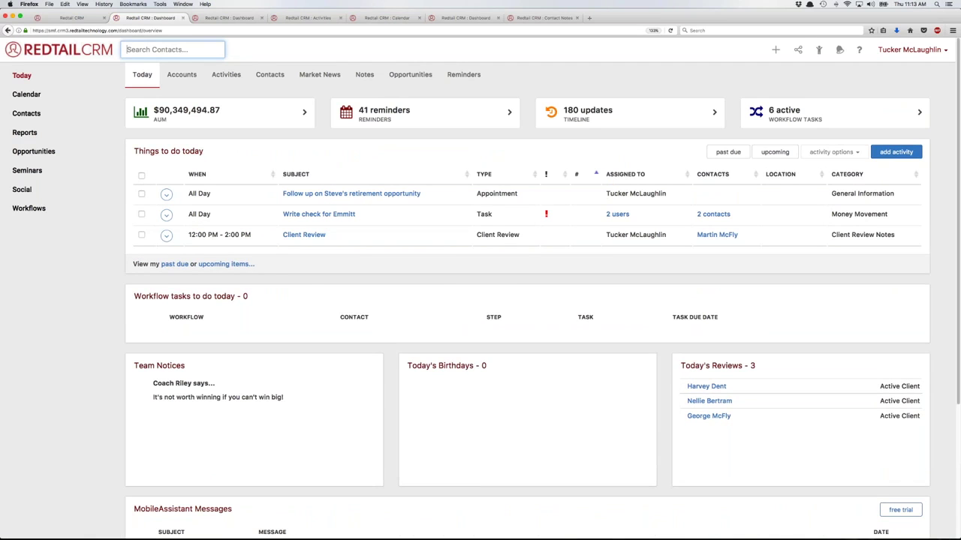
click(95, 18)
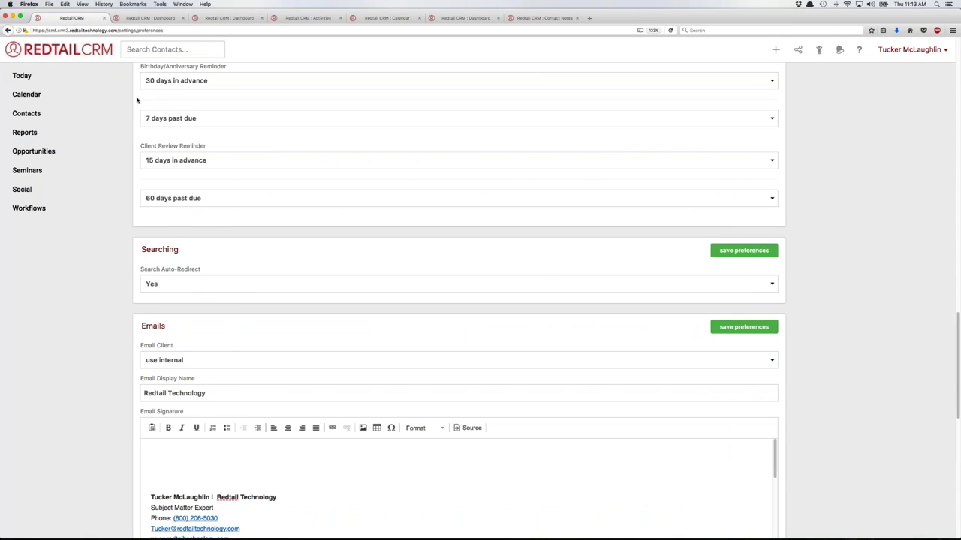
click(150, 17)
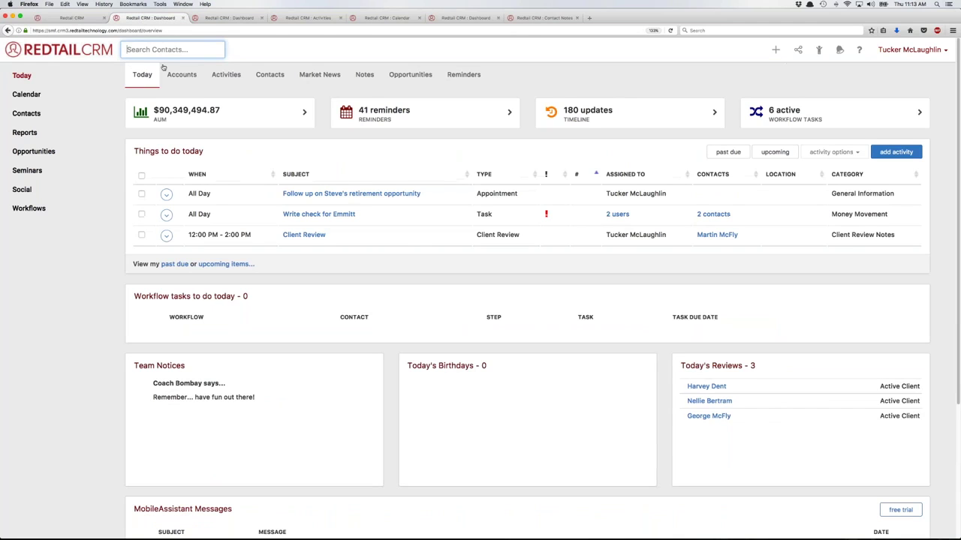
text(emmitt)
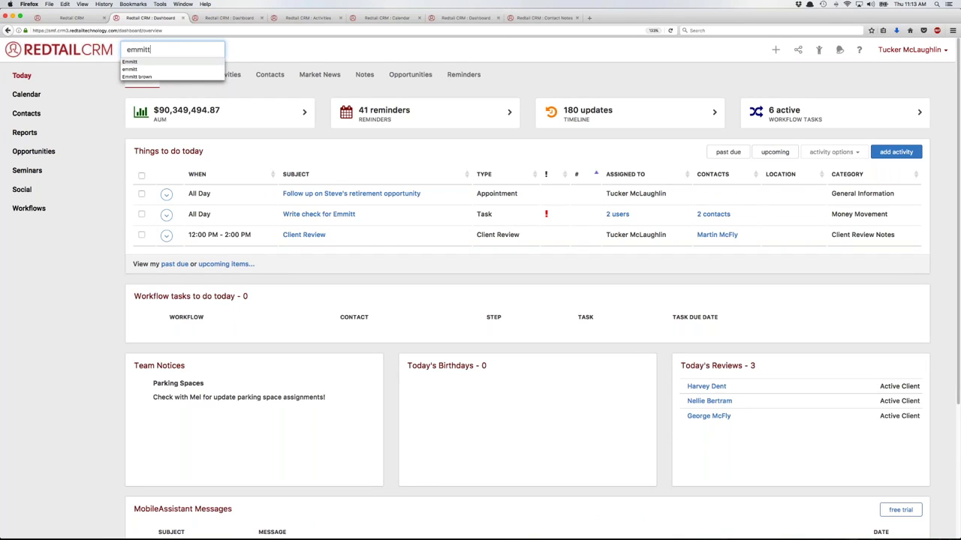
key(Return)
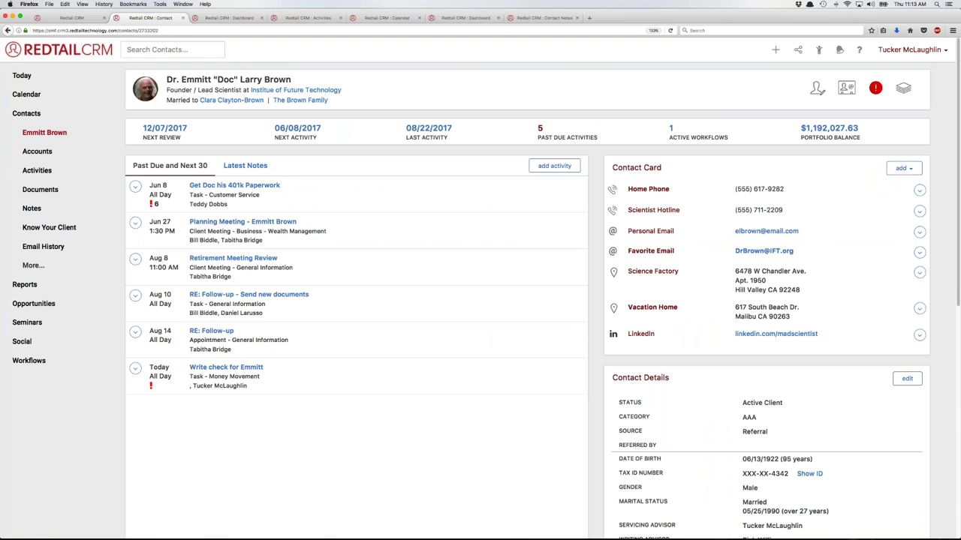
- Set Search Auto-Redirect to No in the user preferences and save the preferences
click(72, 18)
click(263, 284)
click(241, 288)
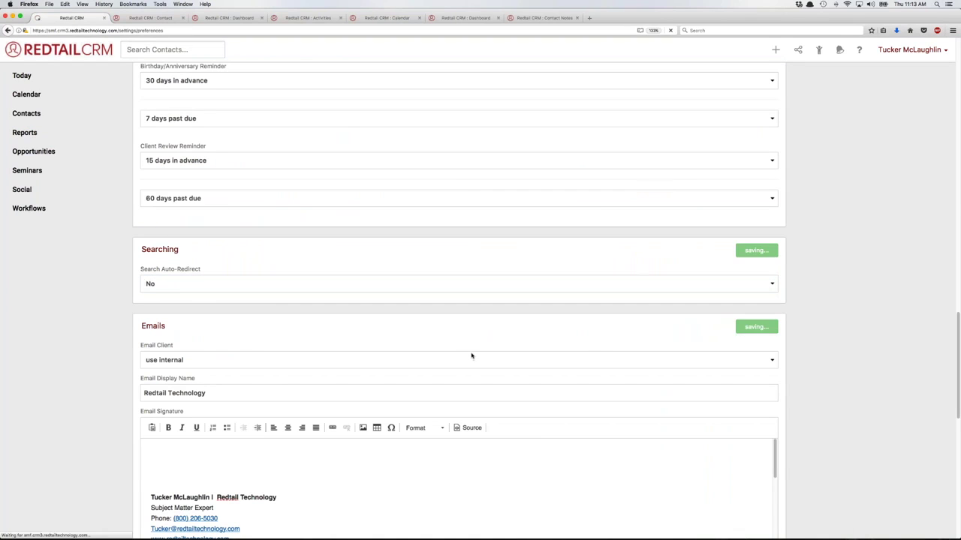
- Repeat the contact search by the client's first name from the Today page and examine the search results page
click(150, 18)
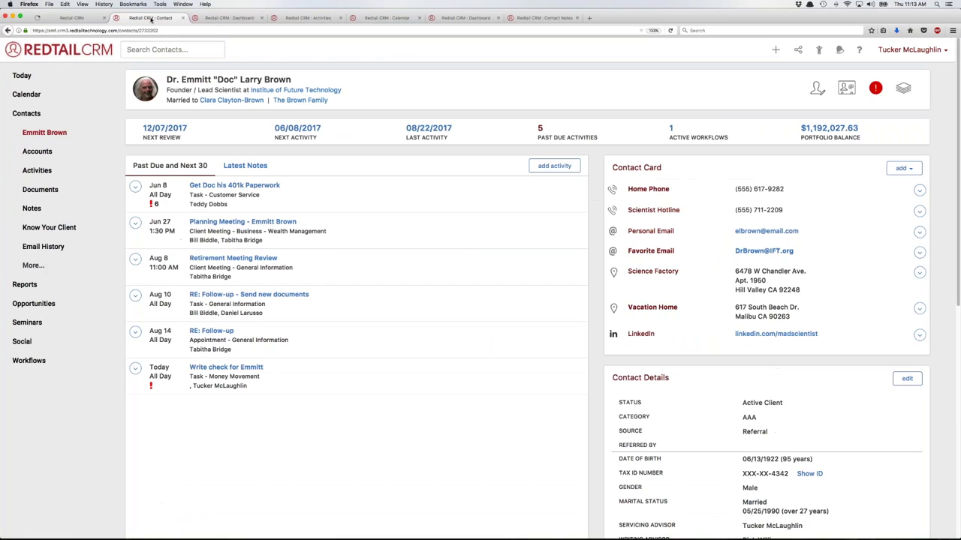
click(30, 77)
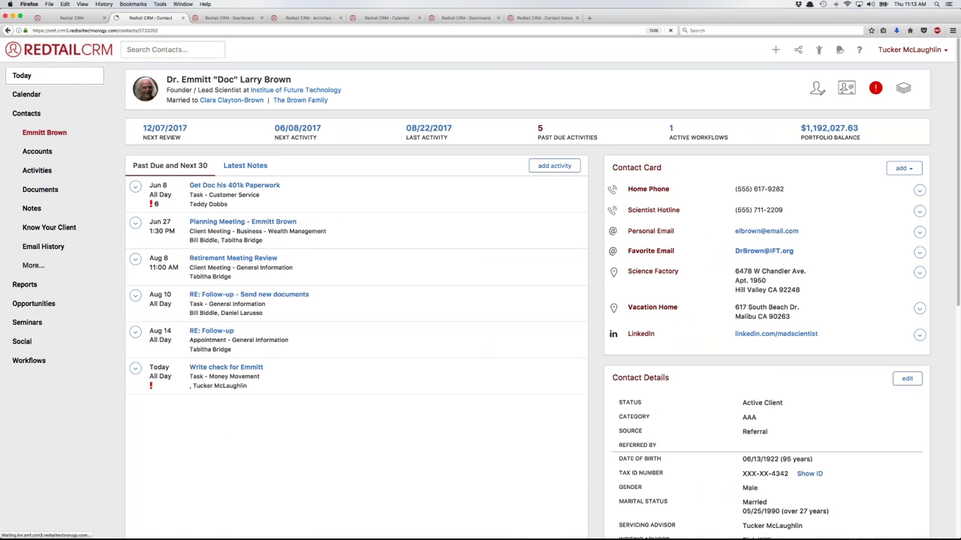
click(167, 50)
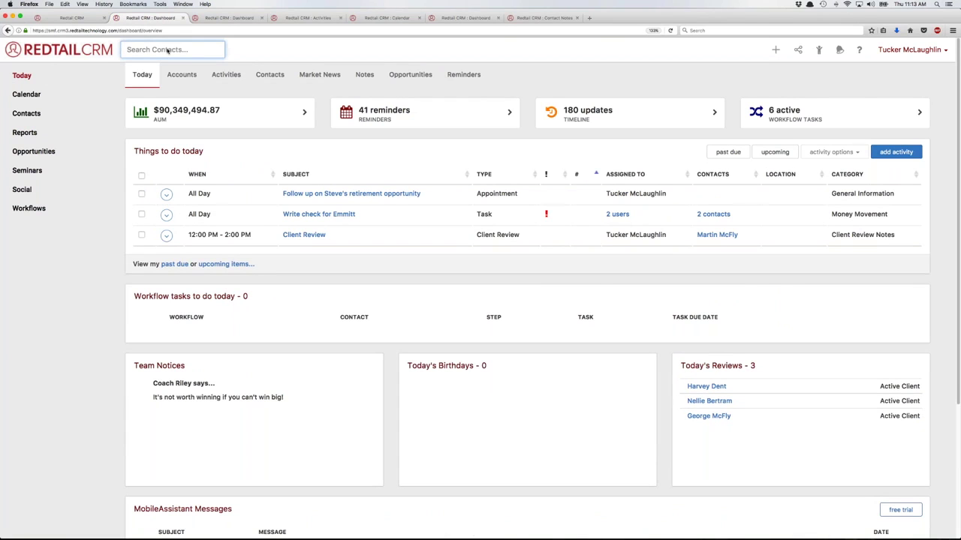
text(emmitt)
key(Return)
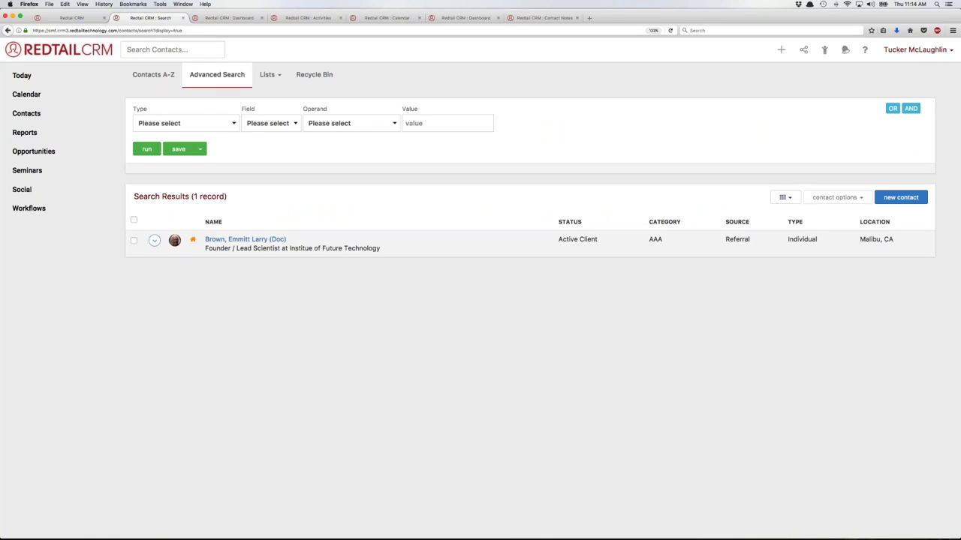
mouse_move(243, 239)
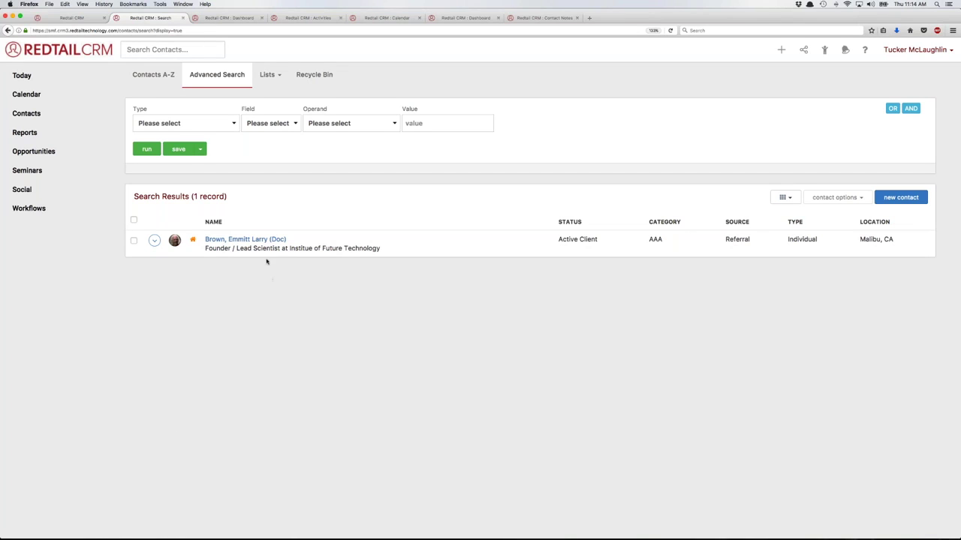
- Set Search Auto-Redirect under Searching in the user preferences back to Yes
click(90, 18)
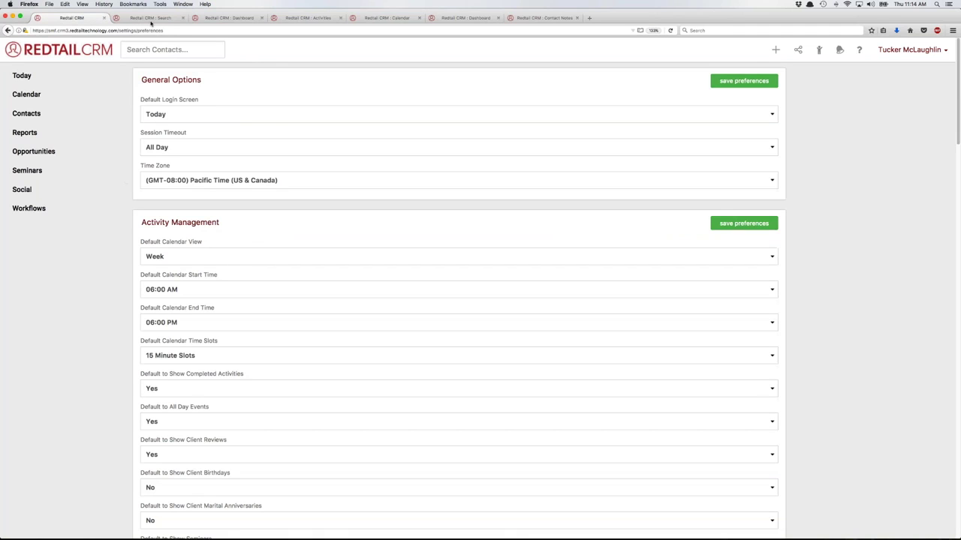
scroll(270, 380, down, 10)
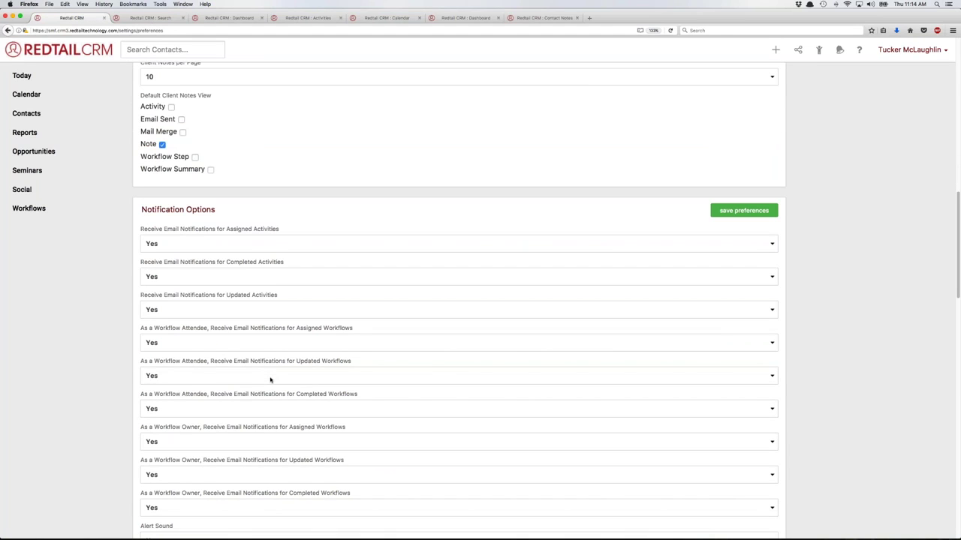
scroll(268, 377, down, 4)
scroll(266, 374, down, 3)
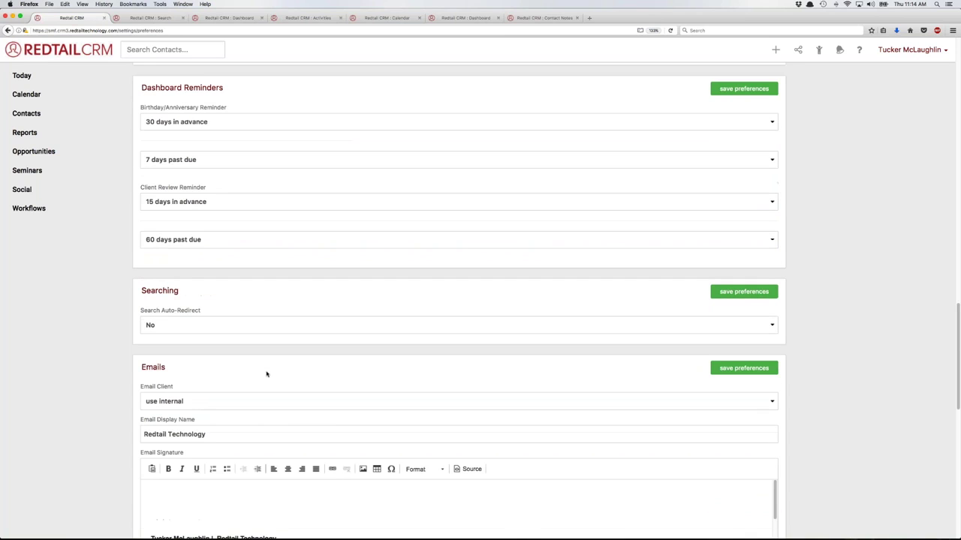
click(223, 325)
click(220, 310)
click(256, 304)
- Look over the Emails preferences, and open a new email to the Favorite Email address from the client's contact record
scroll(271, 333, down, 3)
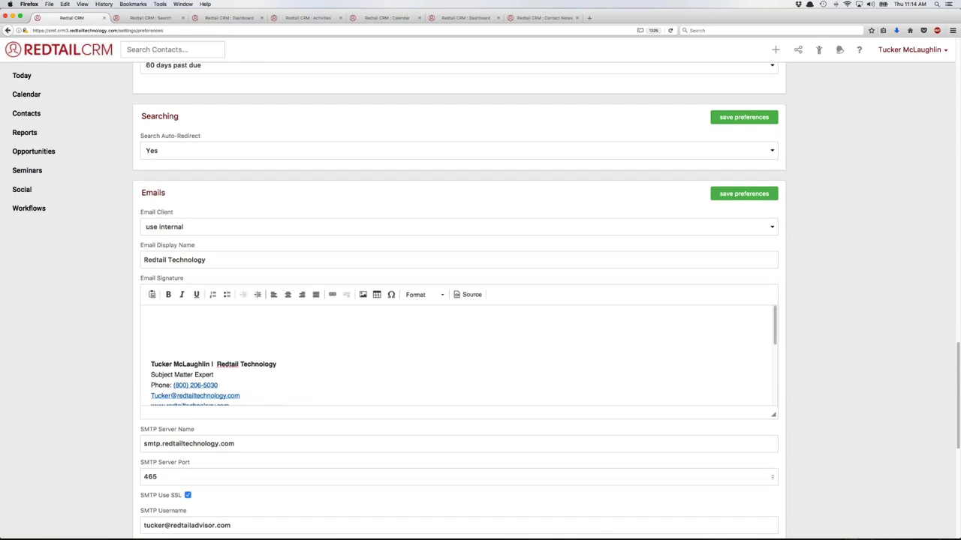
scroll(459, 301, down, 3)
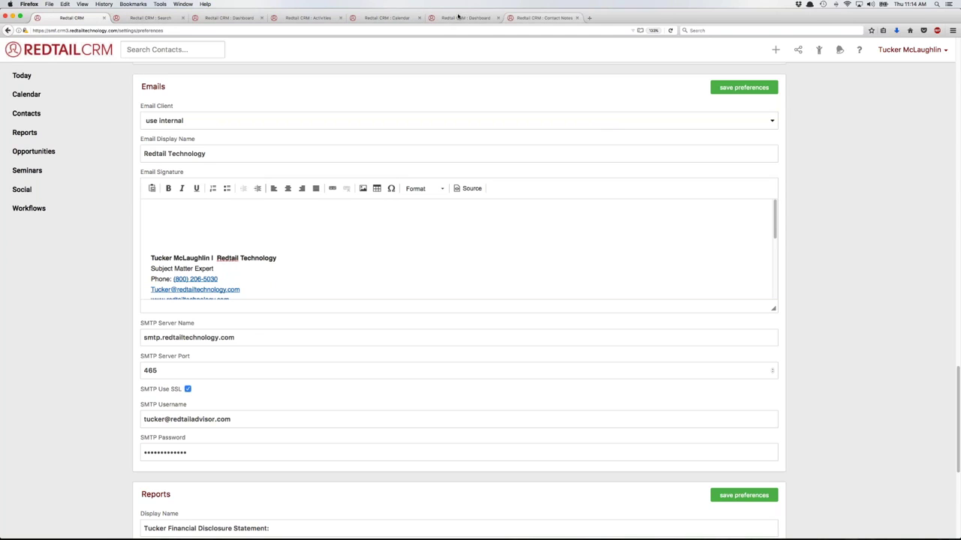
click(567, 18)
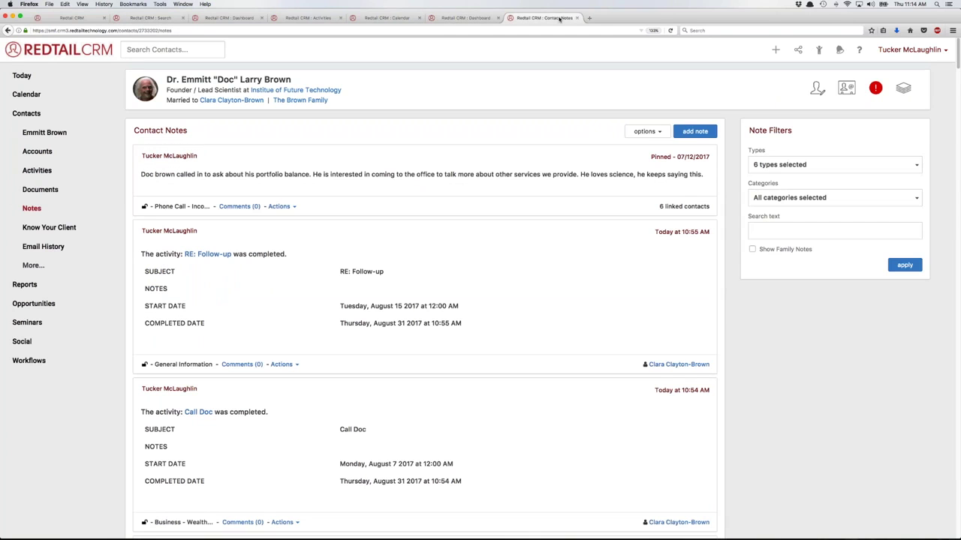
click(45, 132)
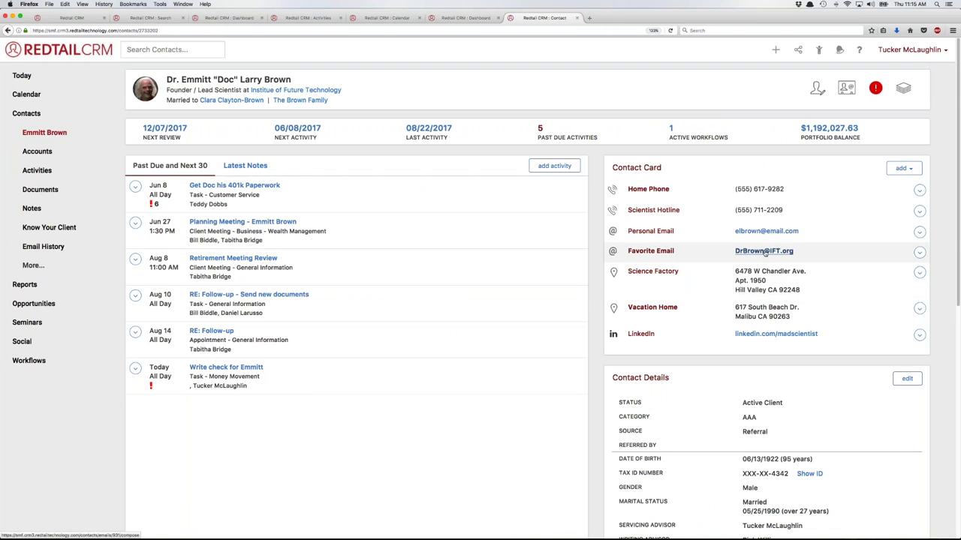
click(764, 252)
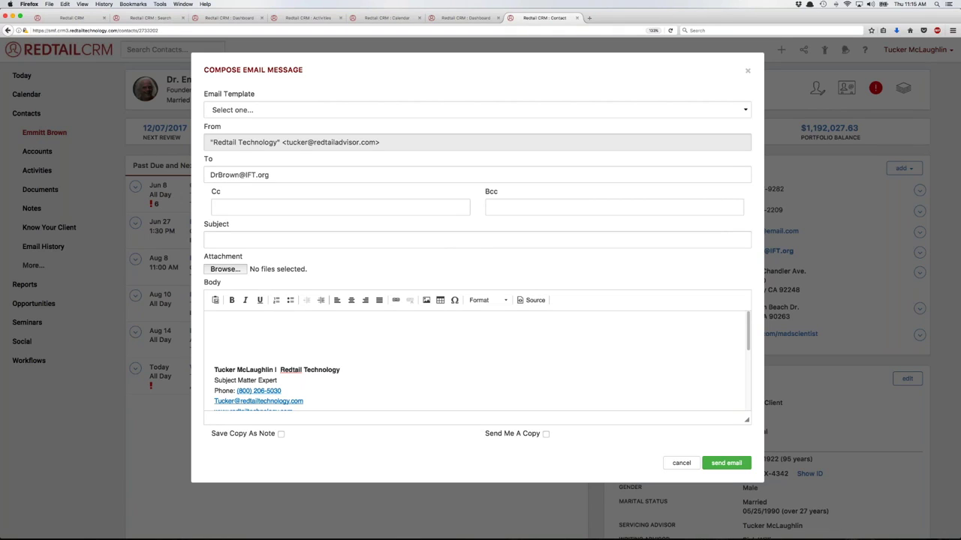
- Check the Email Client choices under Emails, keeping use internal, and close the unsent email on the contact record
click(71, 18)
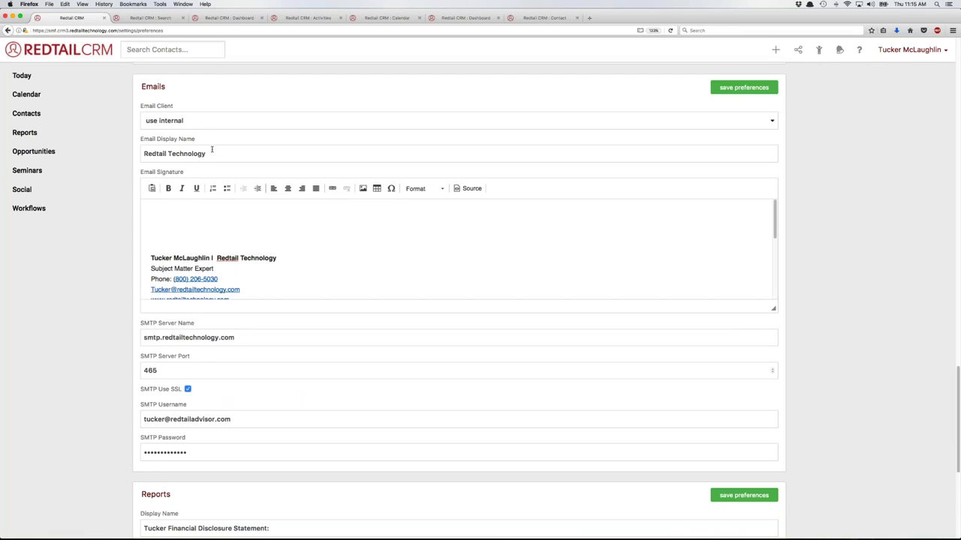
click(221, 123)
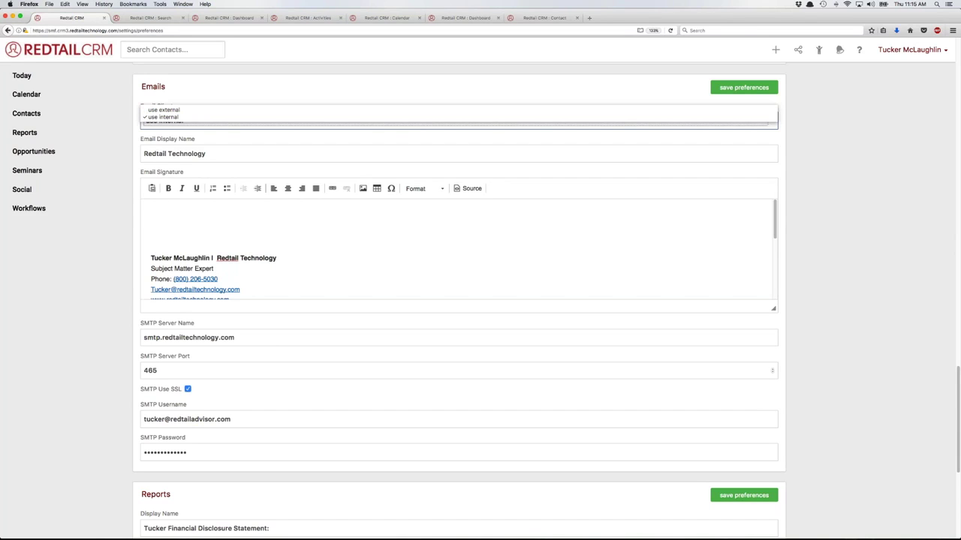
click(526, 17)
click(473, 18)
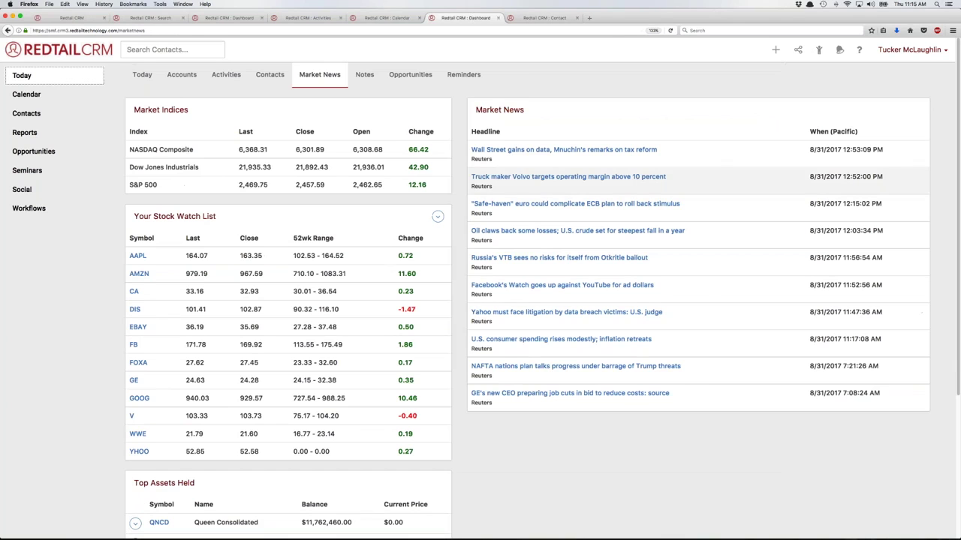
click(544, 17)
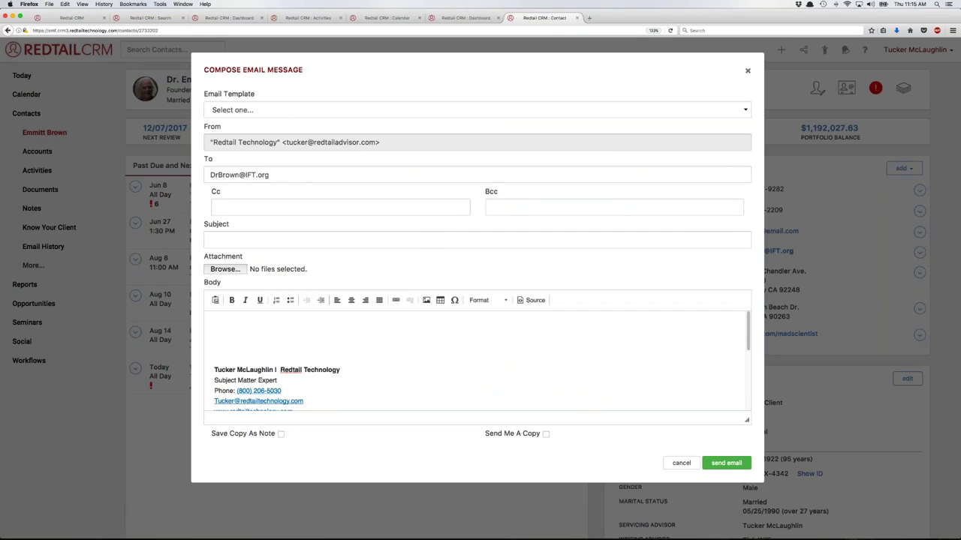
click(747, 70)
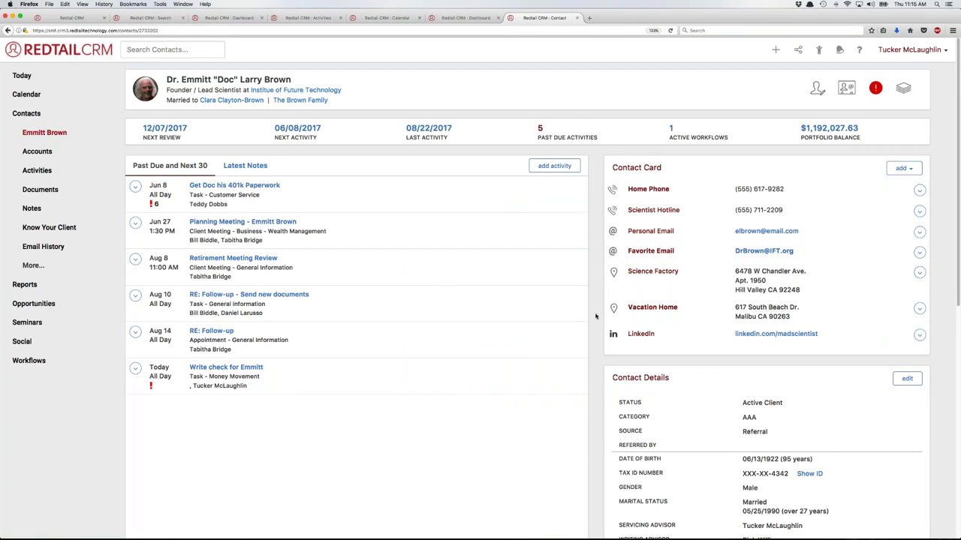
- Set the Email Client under Emails in the user preferences to use external
click(72, 17)
click(180, 124)
click(182, 110)
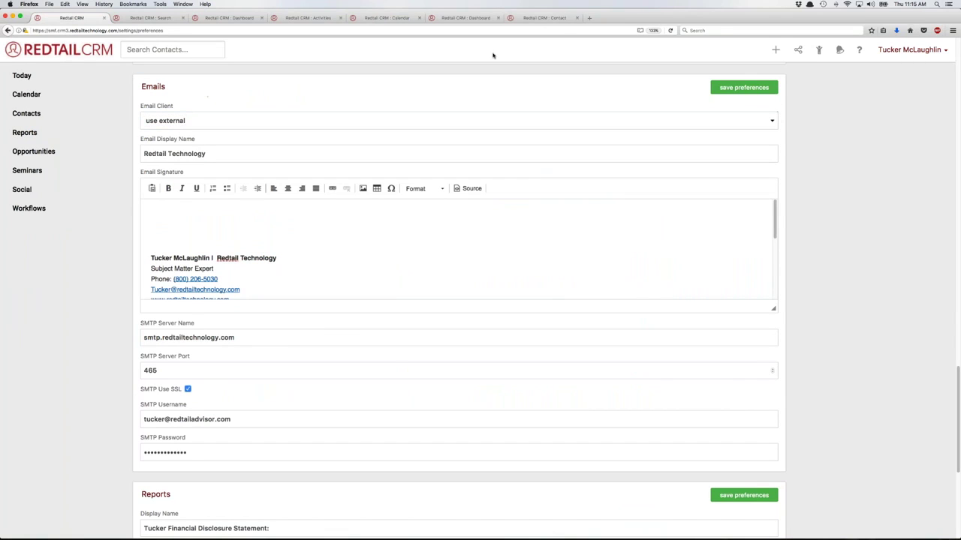
- Check the client's contact record, and set the Email Client under Emails in the user preferences back to use internal
click(538, 20)
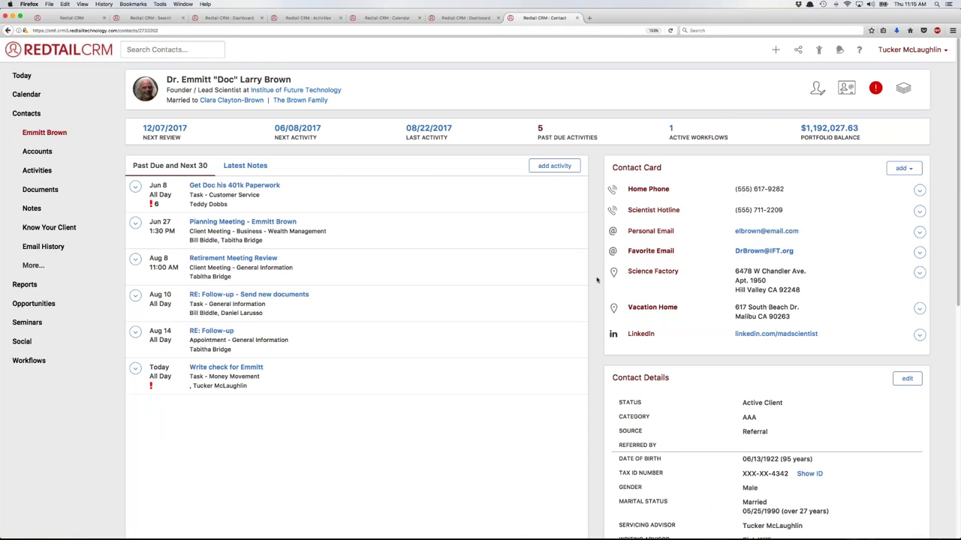
click(72, 17)
click(190, 122)
click(189, 113)
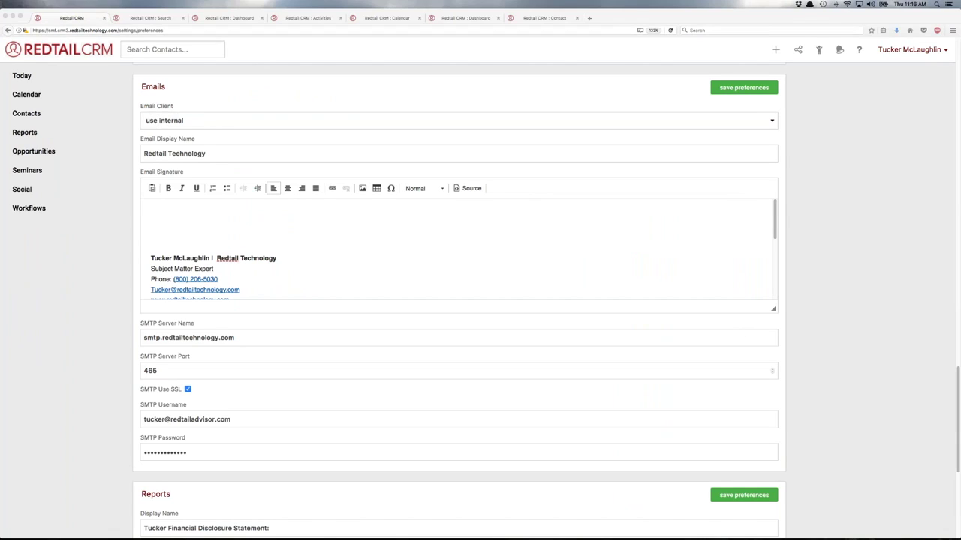
- Look through the Email Signature content, from the contact details and company logo down to the confidentiality notice
click(228, 234)
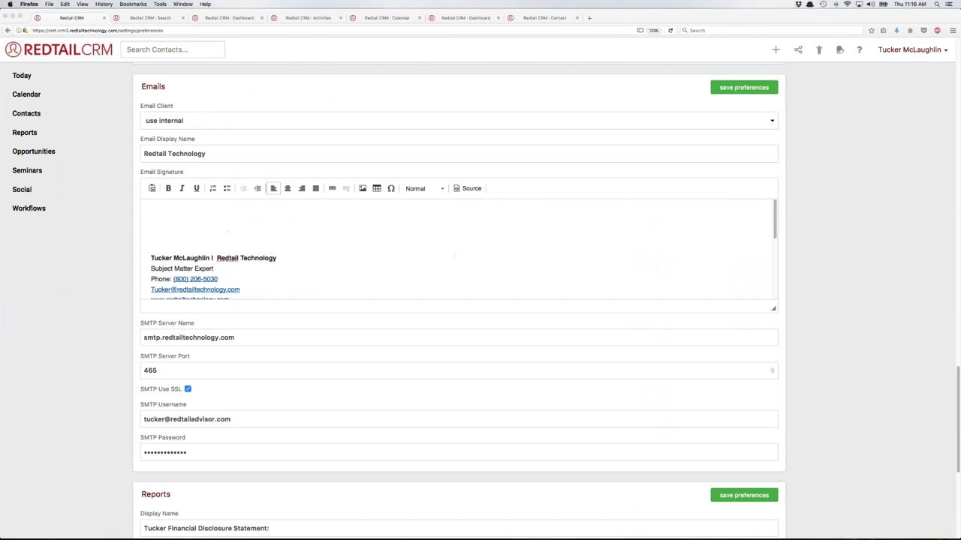
scroll(216, 220, up, 4)
scroll(525, 226, down, 4)
scroll(769, 246, down, 1)
scroll(598, 277, down, 3)
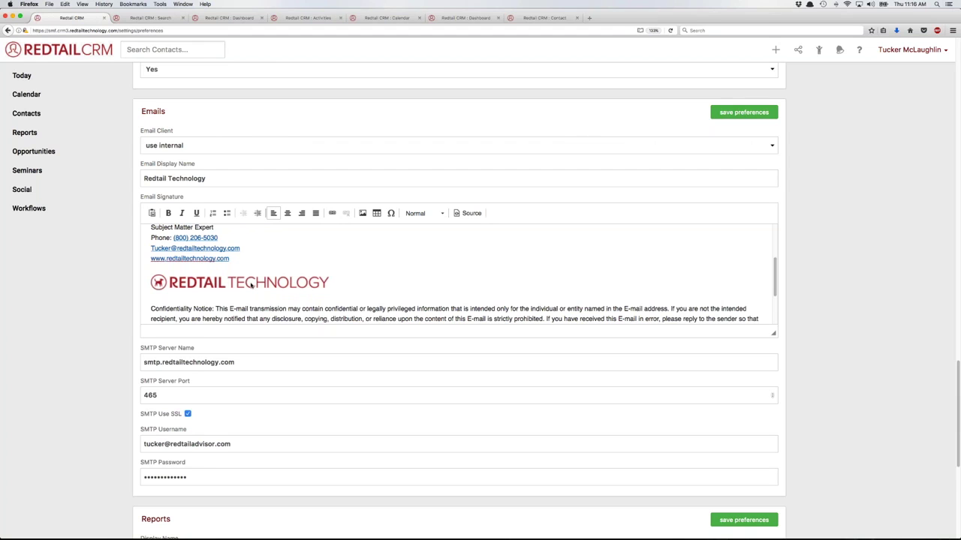
scroll(263, 296, up, 2)
scroll(266, 301, down, 1)
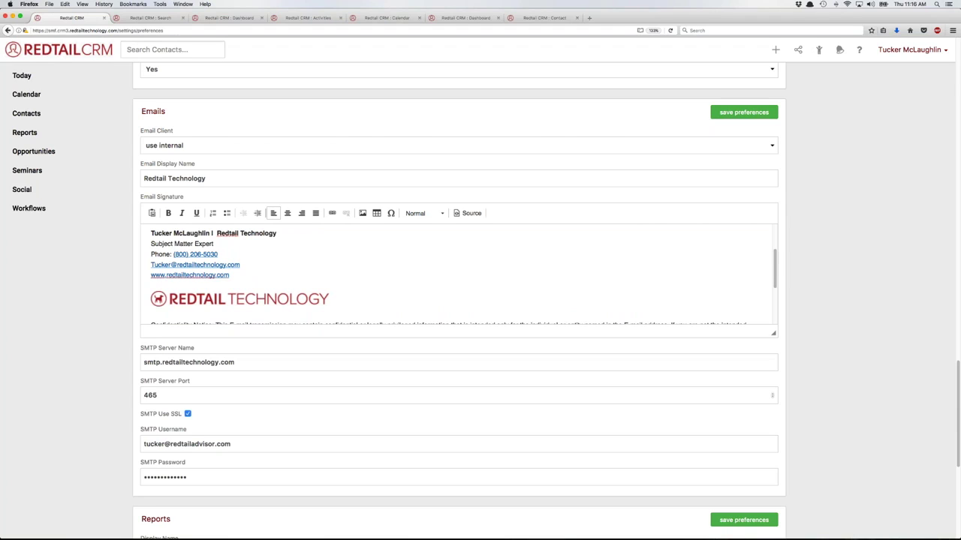
scroll(274, 304, up, 2)
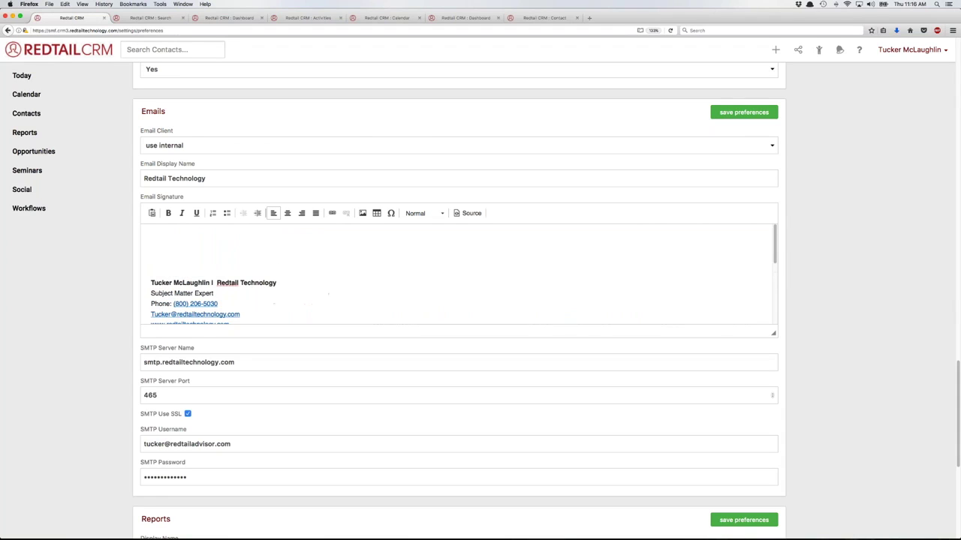
click(193, 256)
key(BackSpace)
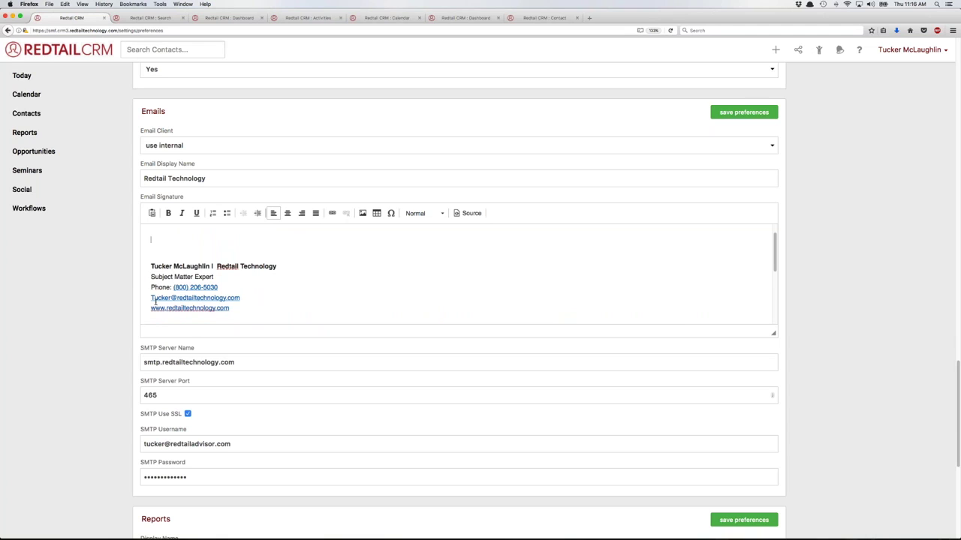
scroll(250, 294, down, 2)
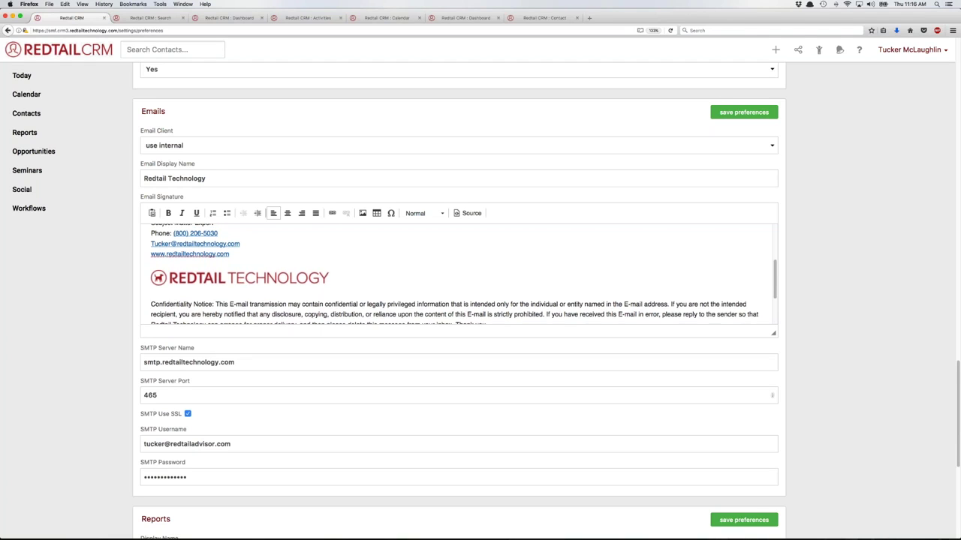
scroll(244, 277, up, 5)
scroll(194, 363, down, 1)
scroll(362, 315, down, 1)
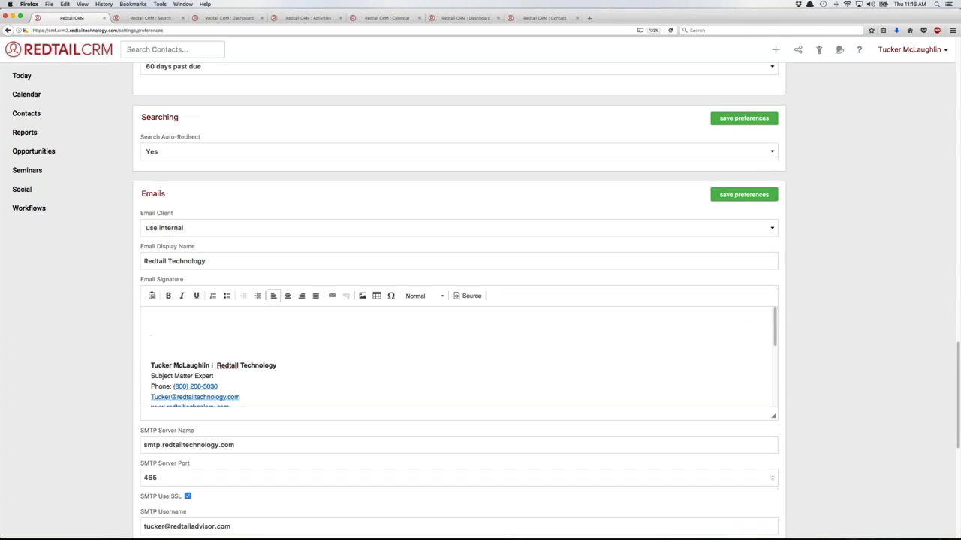
- Copy the image location of the page's Redtail CRM logo and insert the image by that URL above the Email Signature's contact details
click(363, 297)
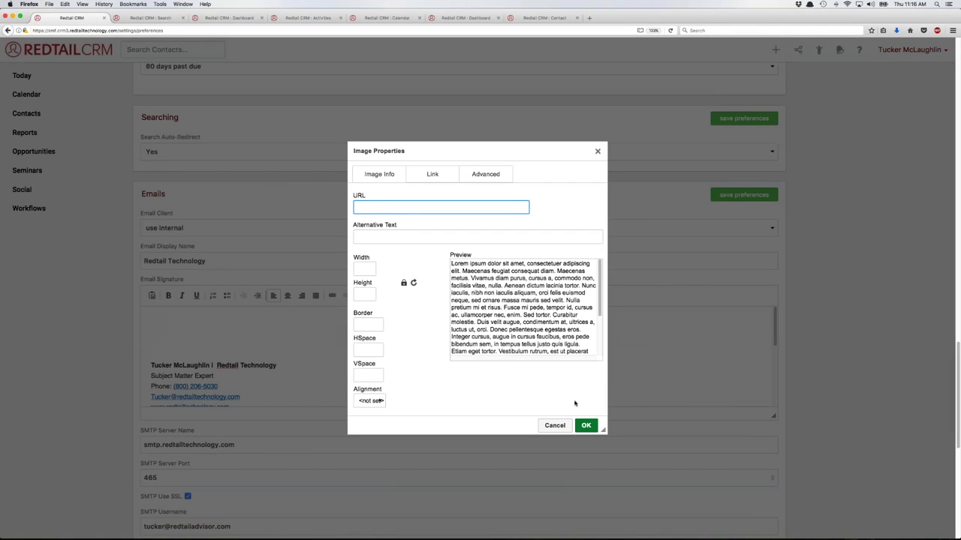
click(598, 153)
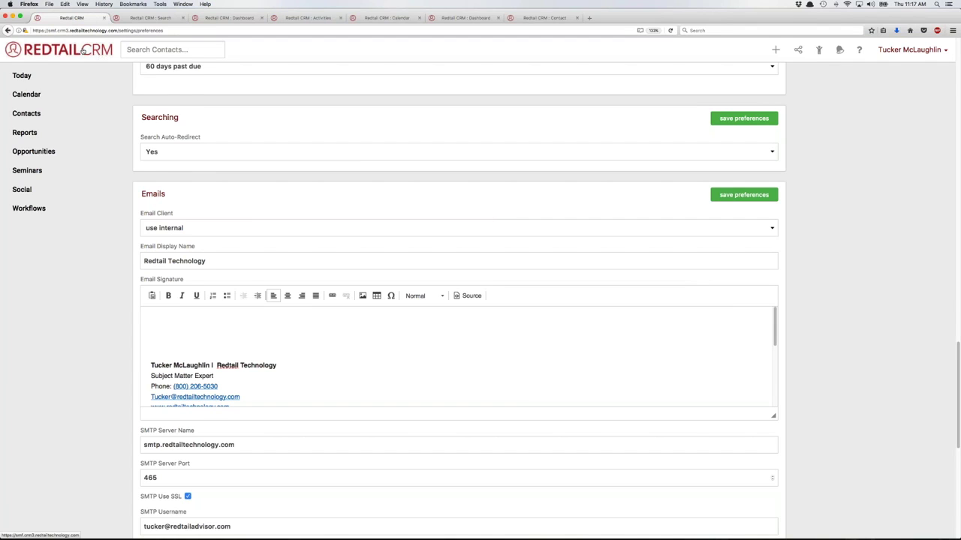
right_click(84, 51)
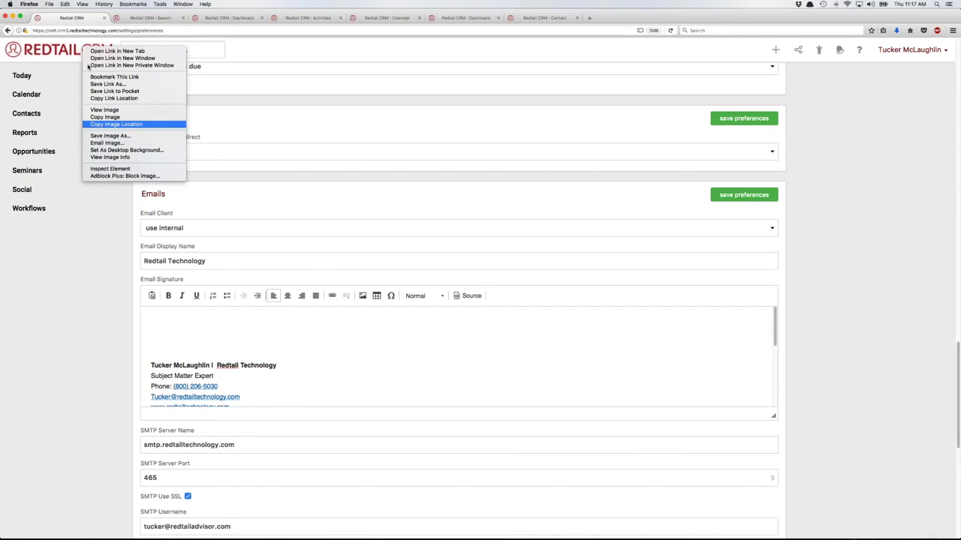
click(122, 125)
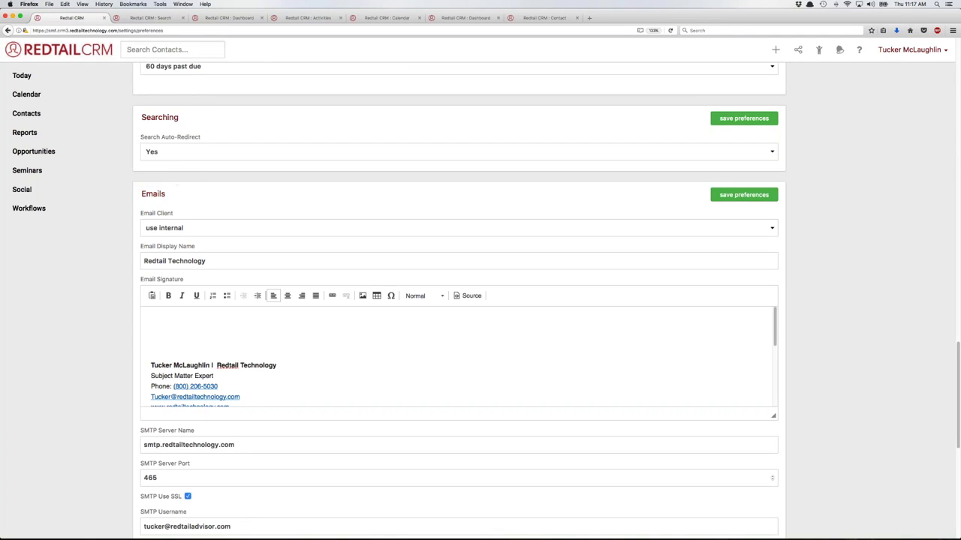
click(362, 295)
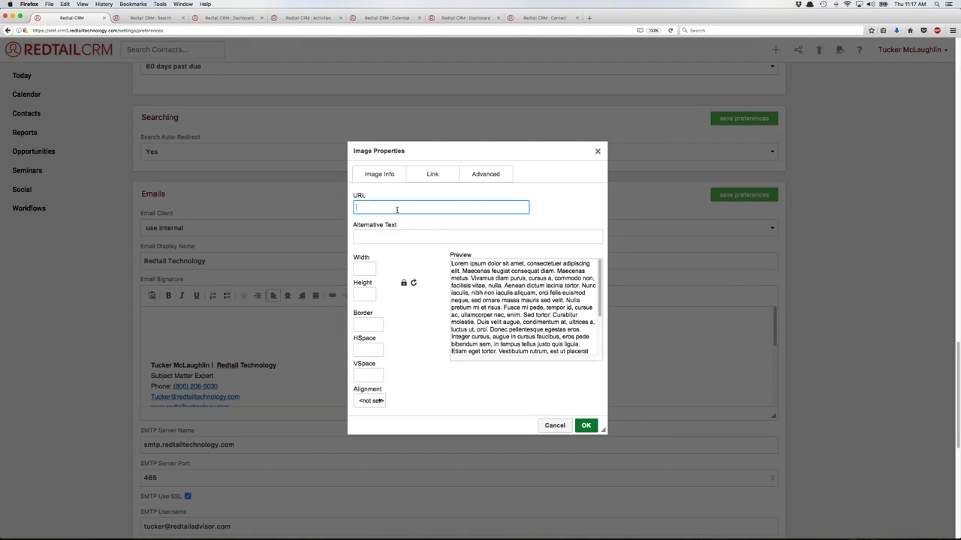
key(super+v)
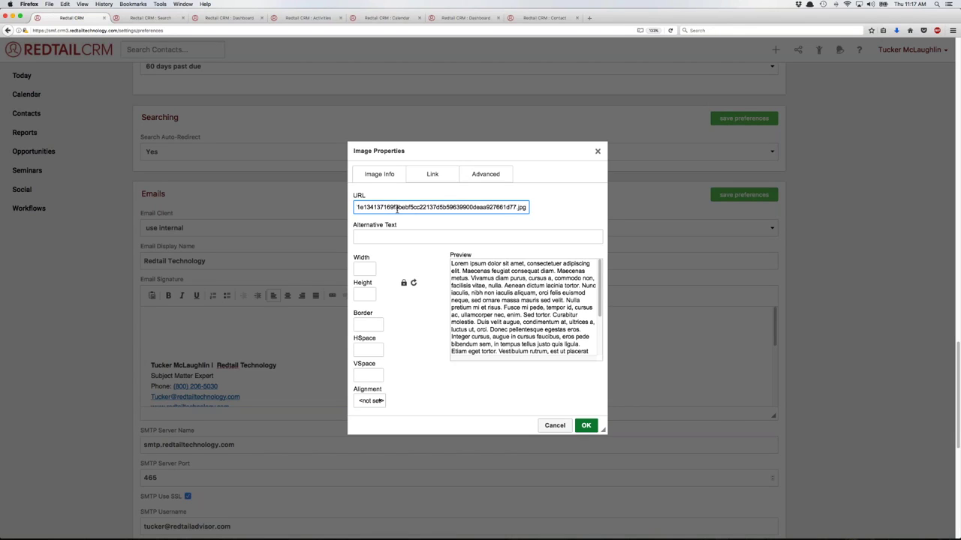
click(585, 426)
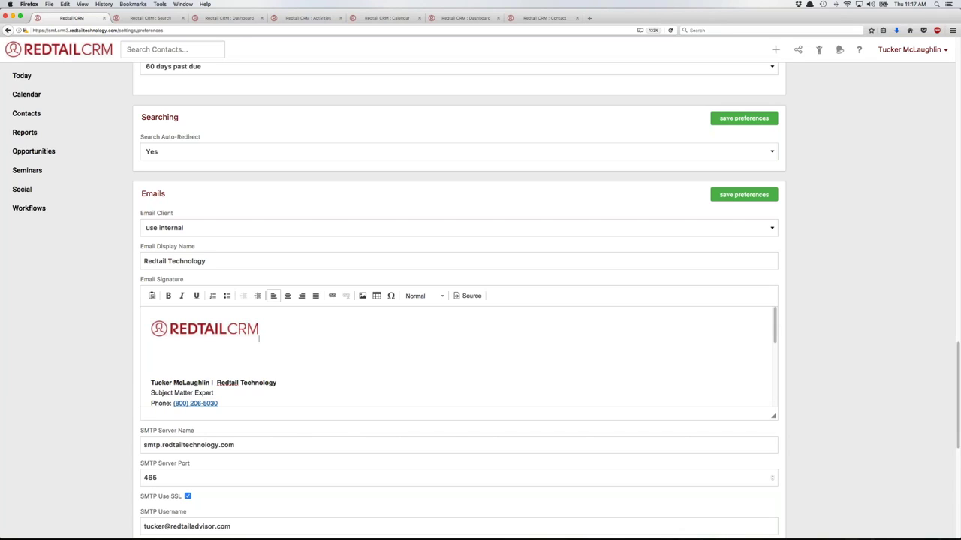
- Review the Email Signature from start to end, and delete the inserted Redtail CRM logo from it
scroll(259, 338, down, 4)
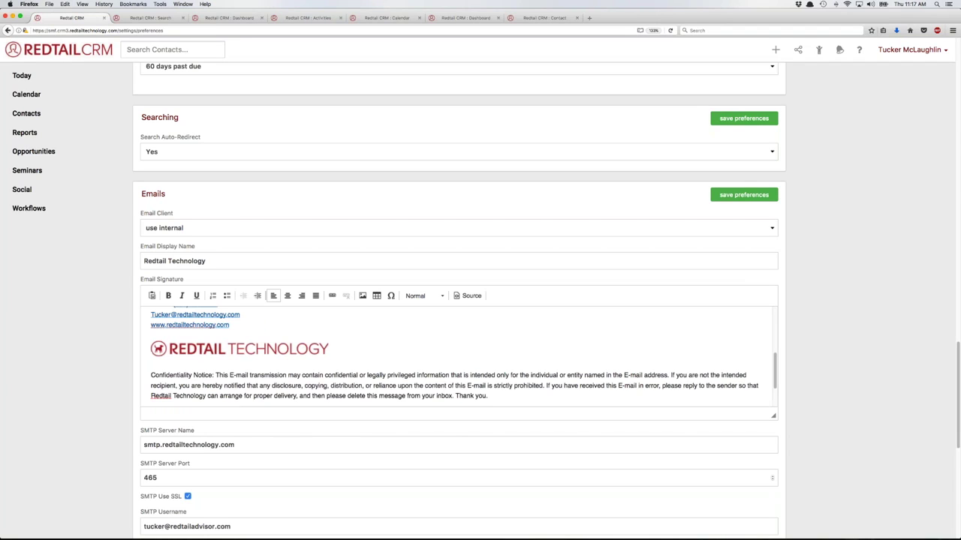
scroll(258, 331, up, 3)
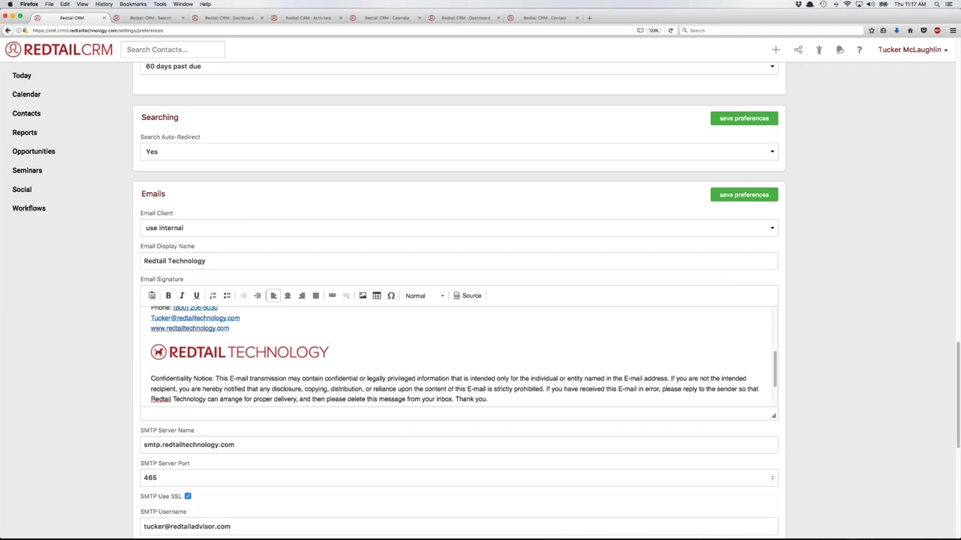
scroll(259, 339, up, 2)
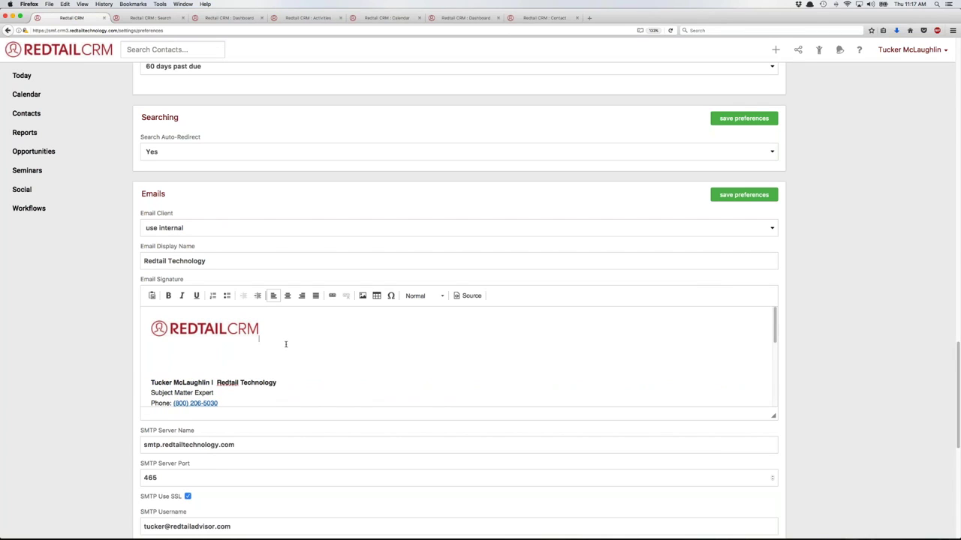
scroll(288, 340, down, 6)
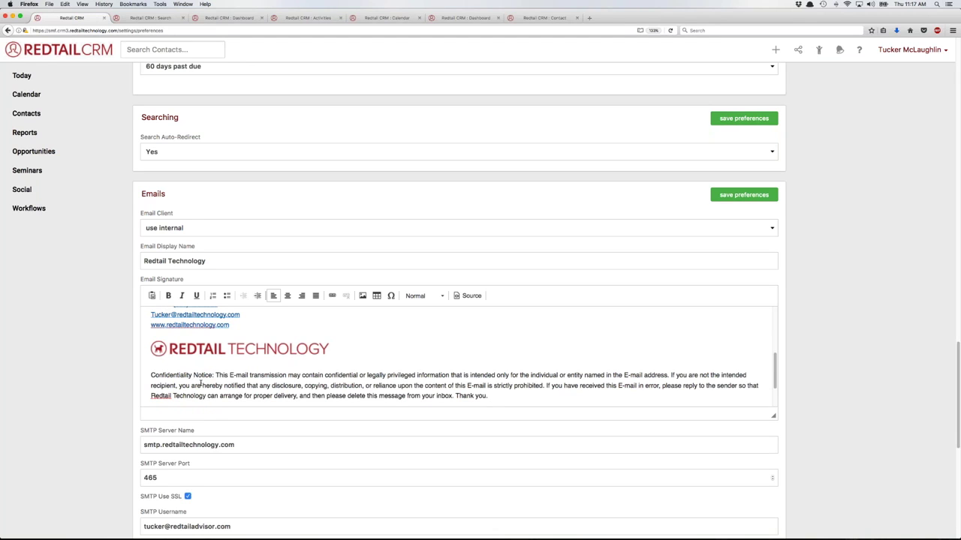
scroll(201, 384, up, 6)
click(255, 336)
key(BackSpace)
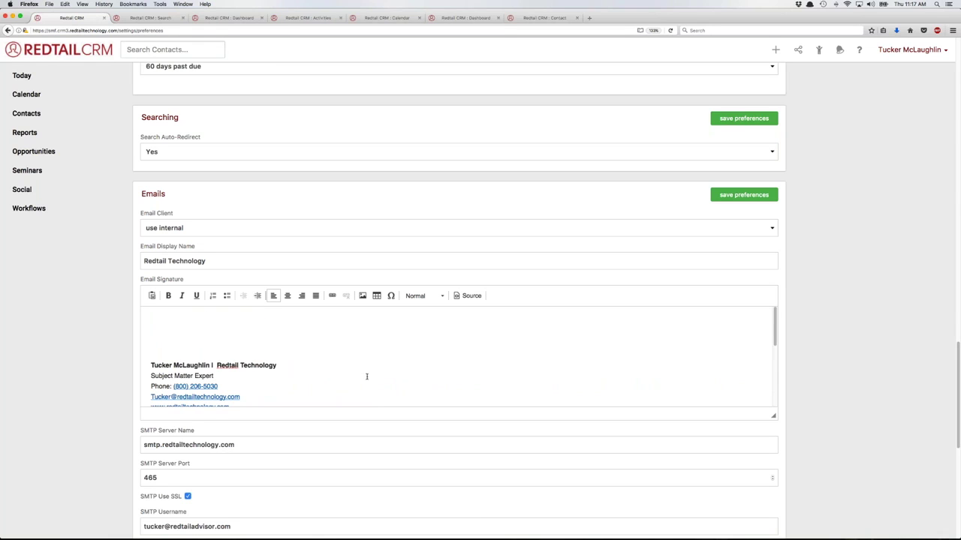
- Examine the end of the Email Signature and the SMTP server, port, SSL and login settings under Emails
scroll(366, 376, down, 5)
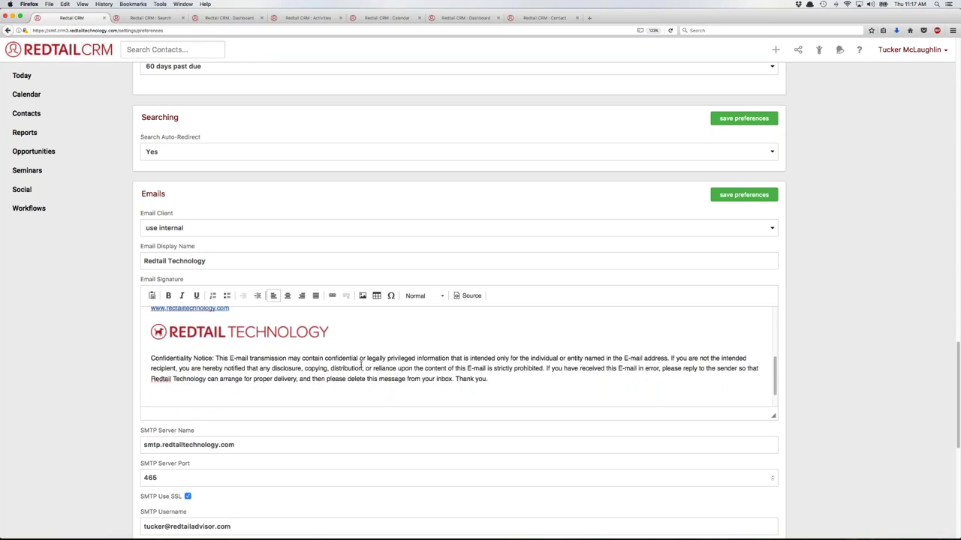
scroll(361, 365, down, 1)
scroll(361, 364, down, 4)
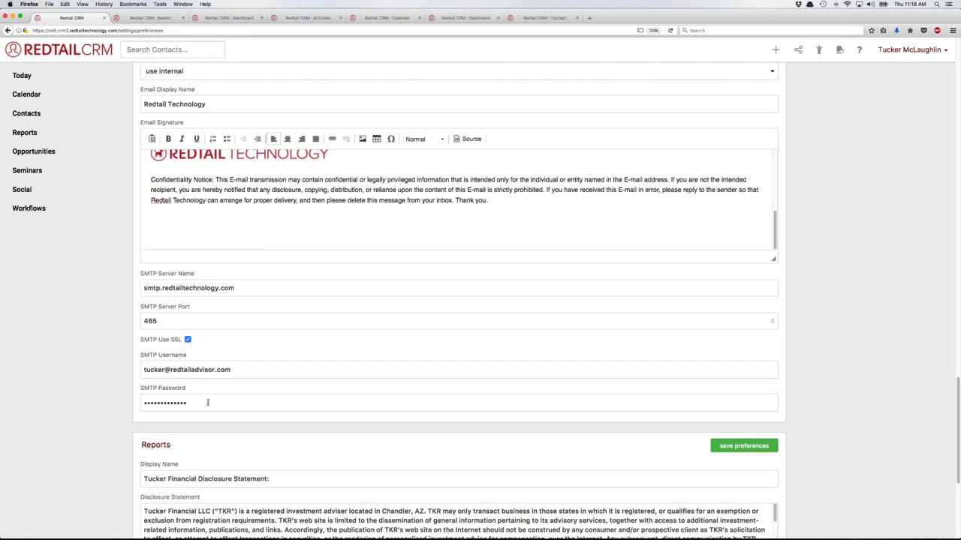
scroll(208, 403, up, 3)
scroll(404, 292, up, 5)
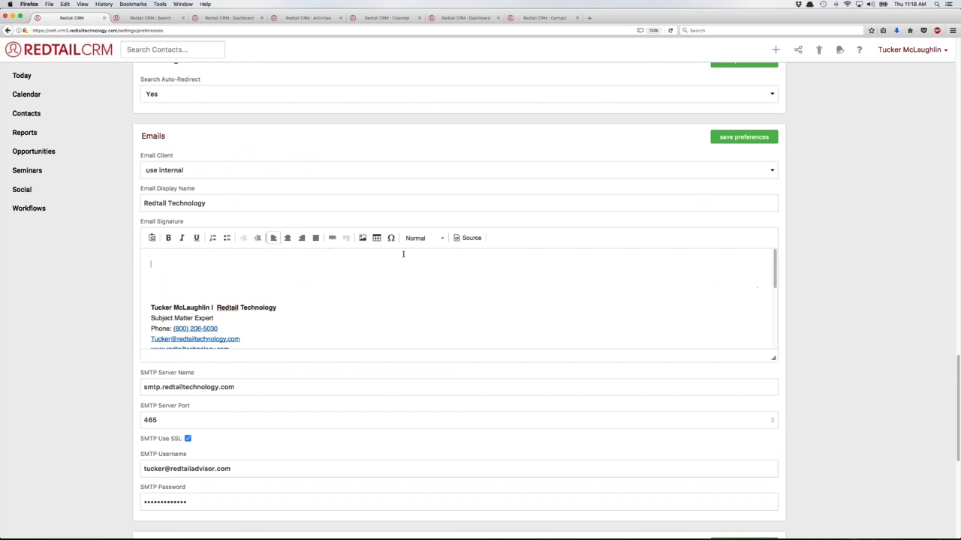
scroll(338, 265, down, 5)
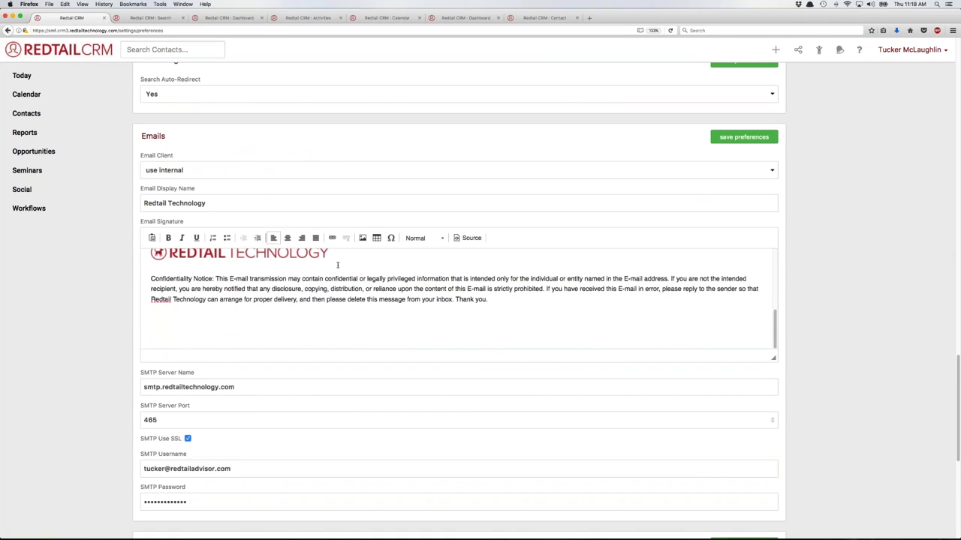
- Read through the Display Name and the full Disclosure Statement in the Reports preferences
scroll(451, 290, down, 10)
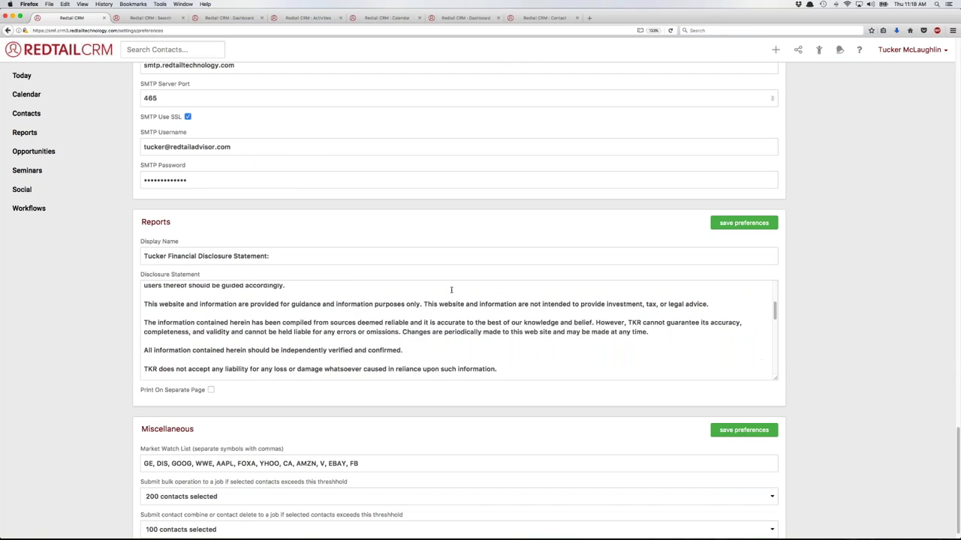
scroll(850, 269, down, 1)
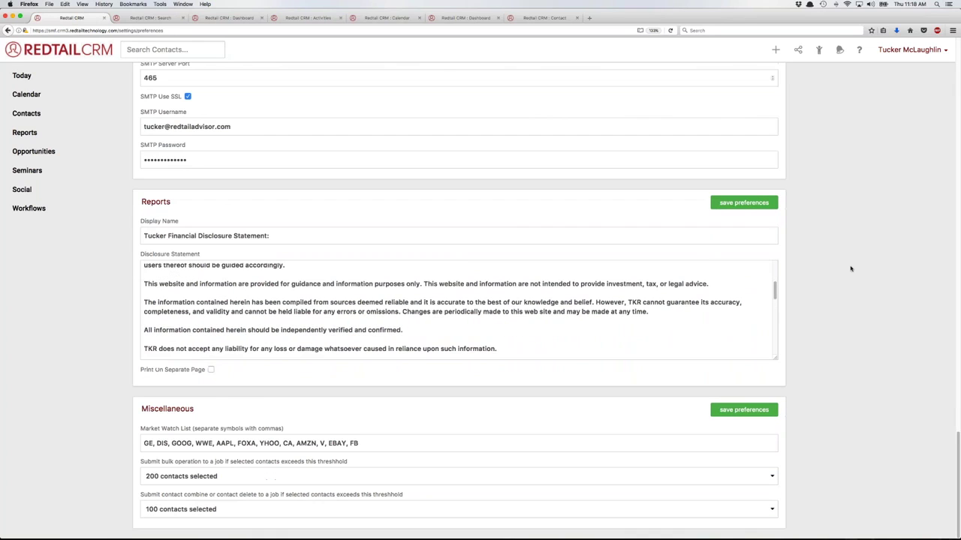
scroll(355, 337, up, 3)
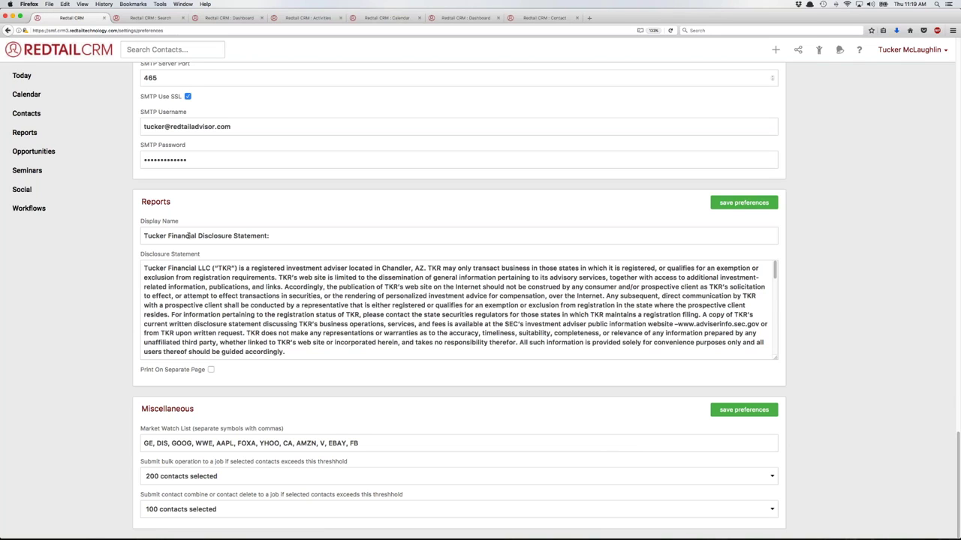
scroll(302, 299, down, 15)
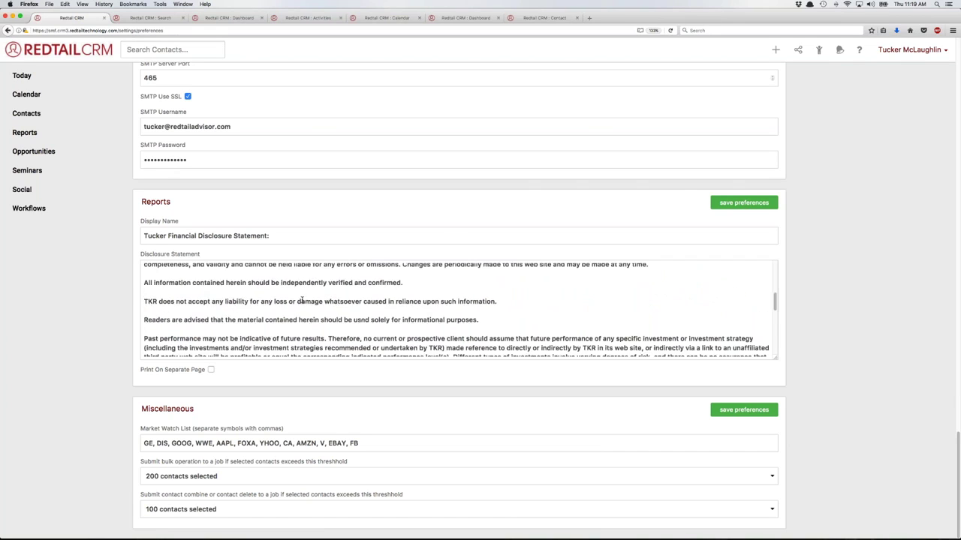
scroll(302, 299, down, 5)
scroll(302, 300, up, 20)
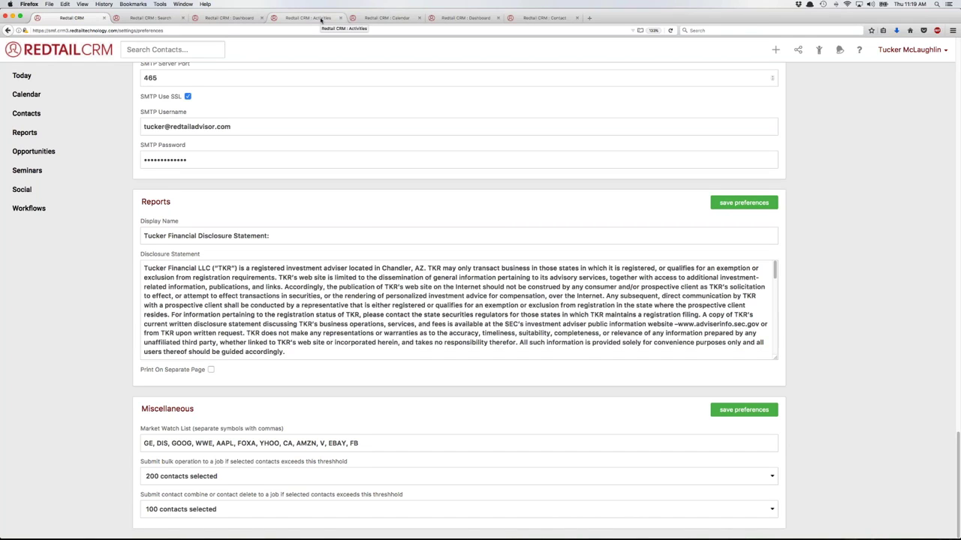
- Open the client's record from the contact search results, and bring up the Account Reports list for the family accounts
click(150, 19)
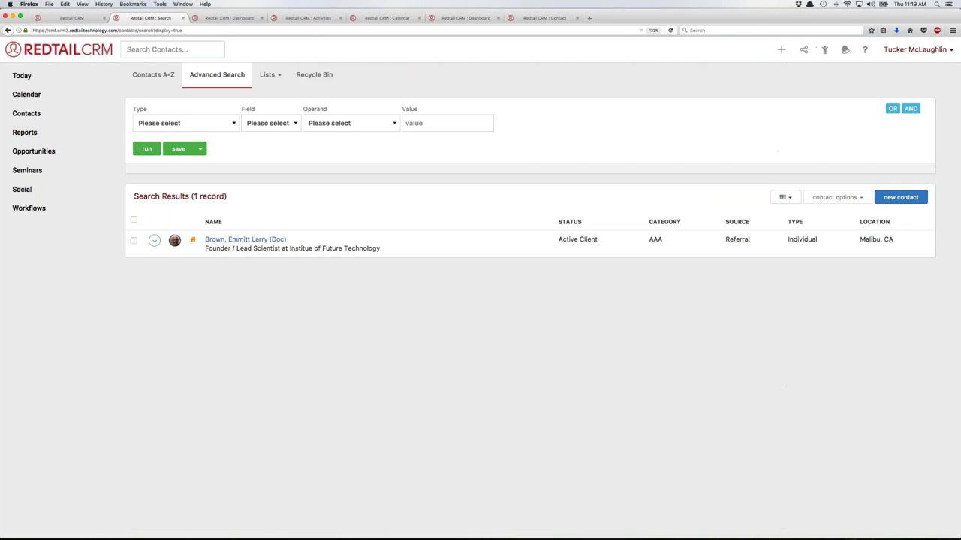
click(270, 238)
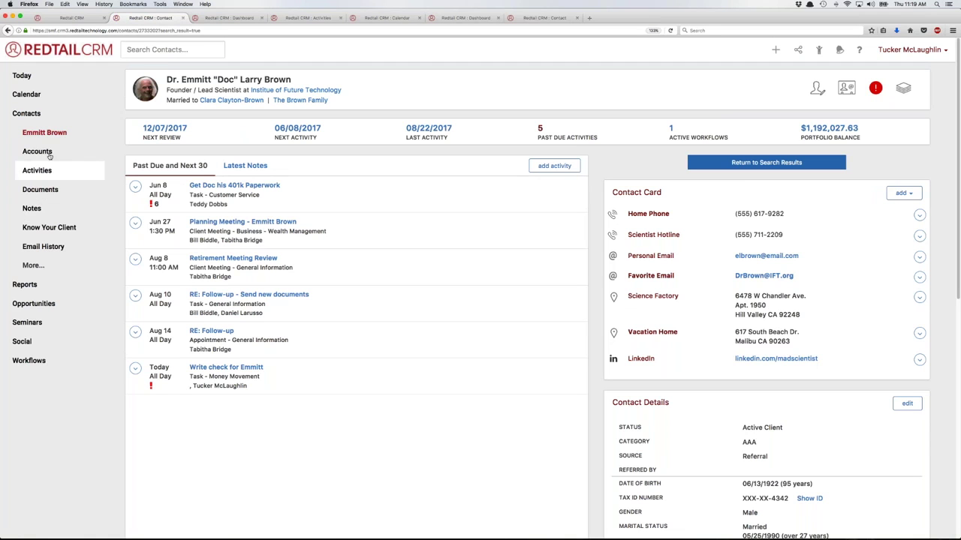
click(49, 154)
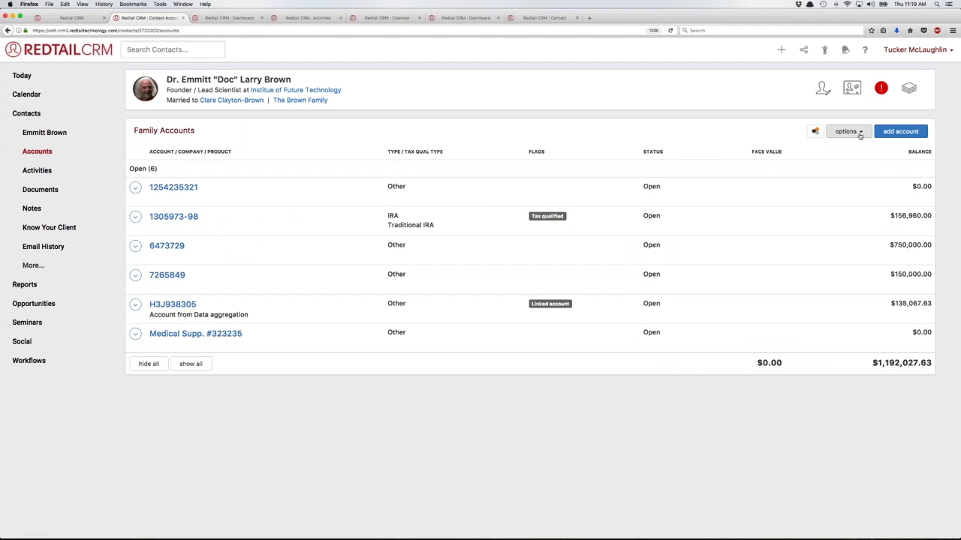
click(860, 135)
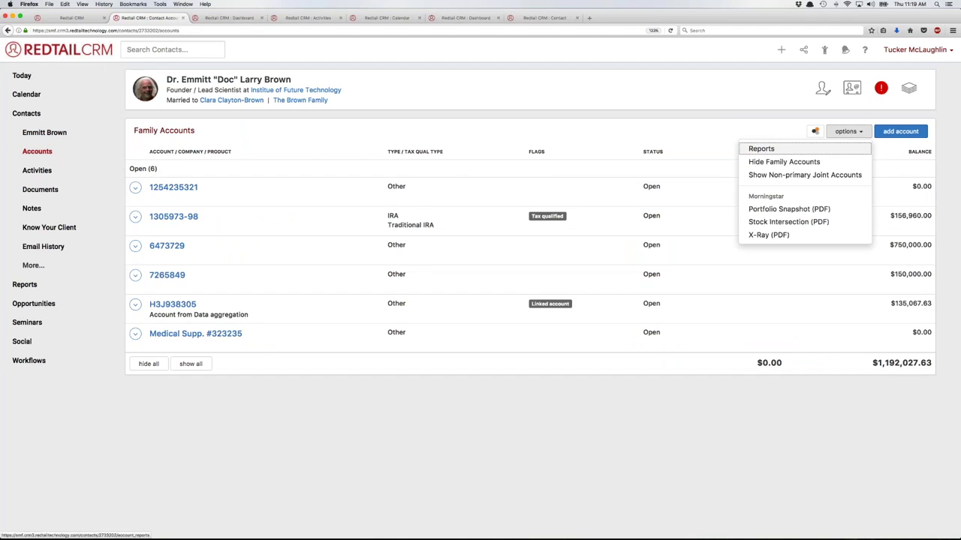
click(761, 149)
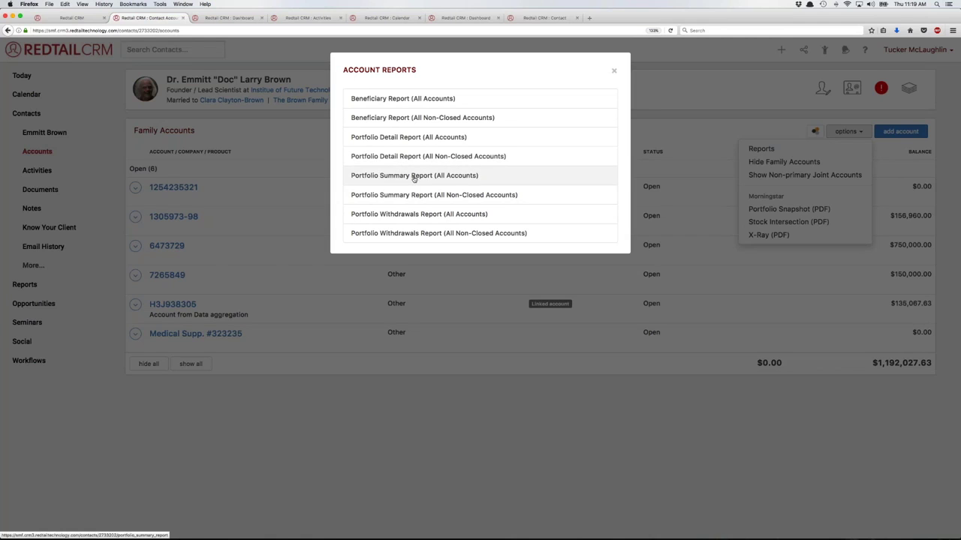
- Generate the Portfolio Summary Report (All Accounts) for the client, and open the downloaded PDF in Preview
click(424, 177)
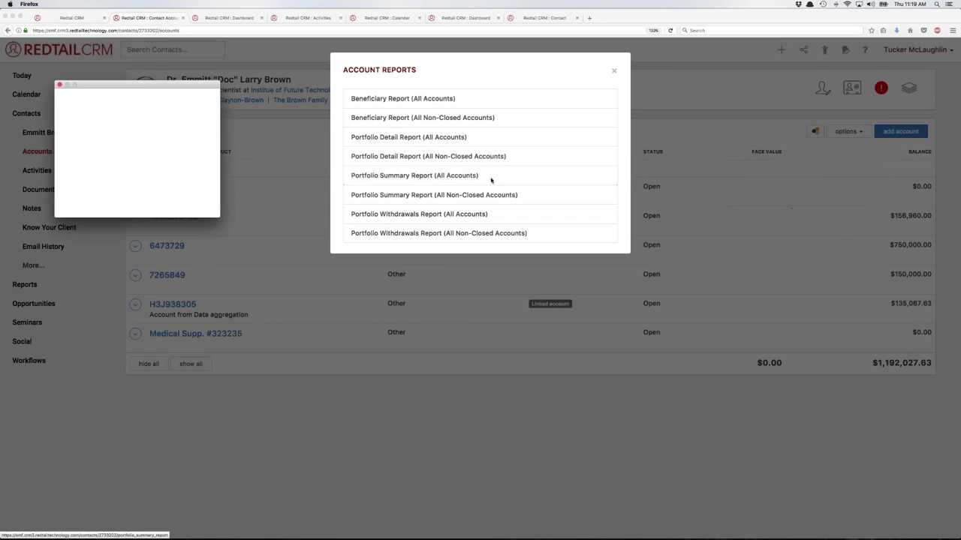
click(88, 149)
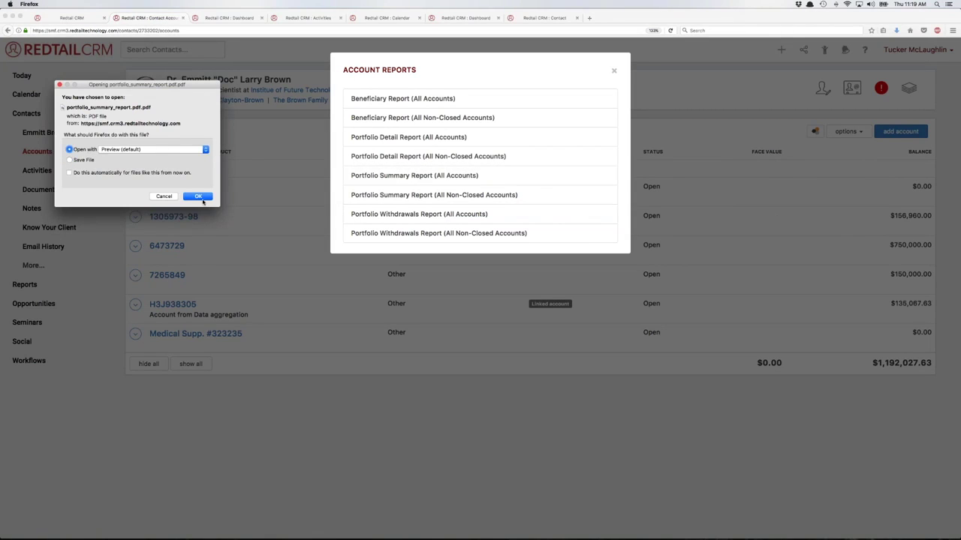
click(197, 196)
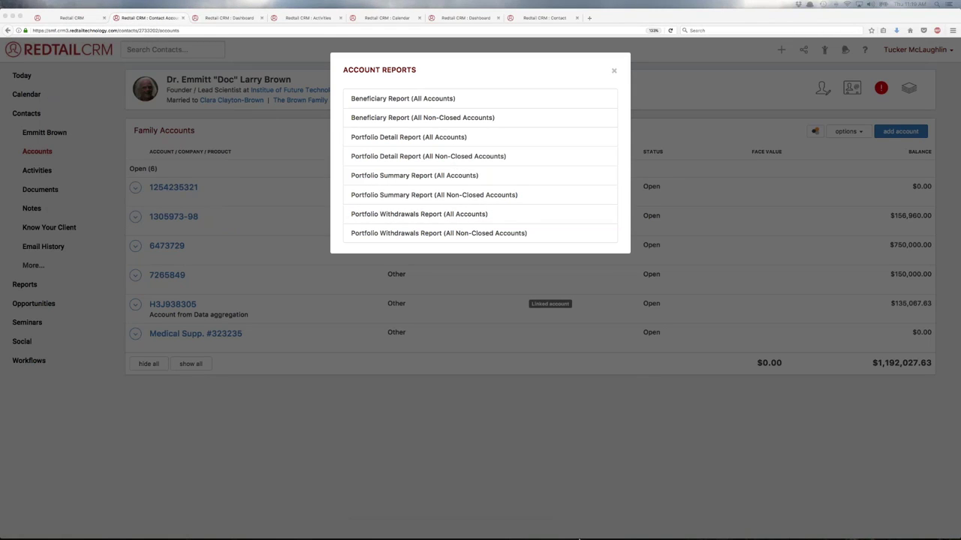
click(572, 524)
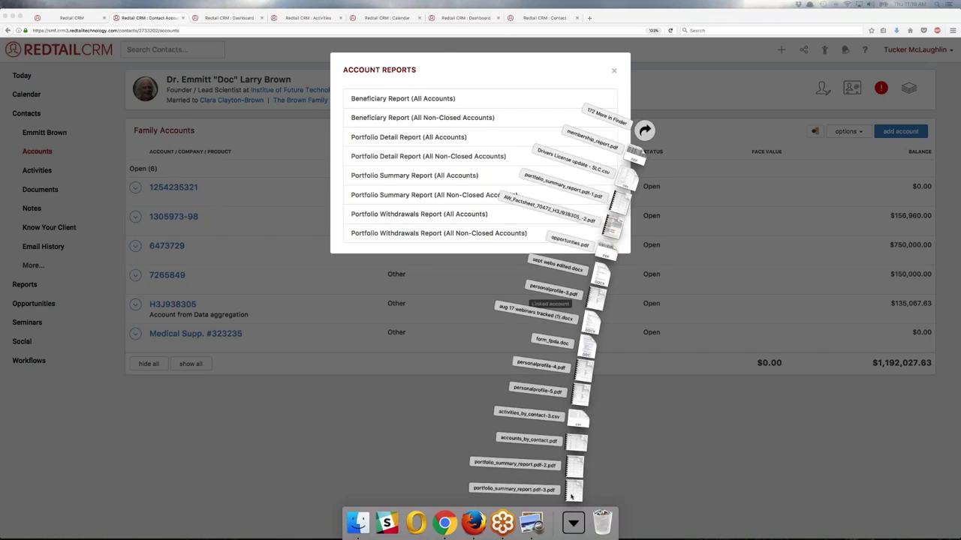
click(570, 494)
drag(286, 15, 370, 14)
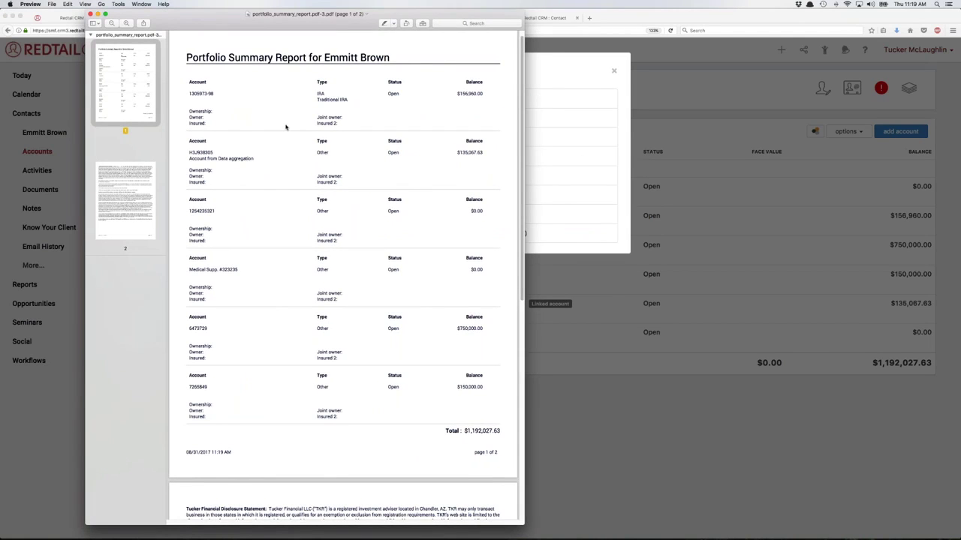
- Read through the portfolio summary and its disclosure page, and close the report and the Account Reports list
scroll(285, 127, down, 8)
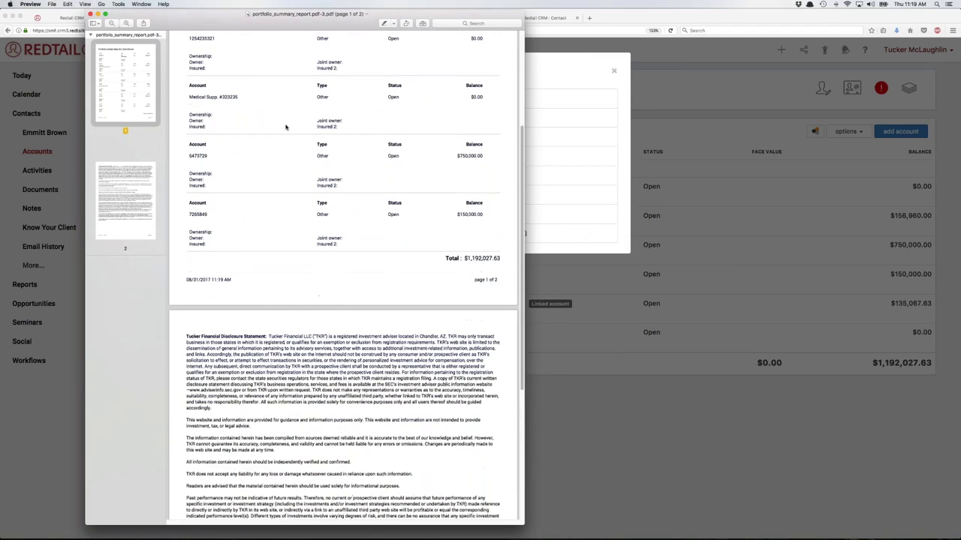
scroll(300, 262, down, 4)
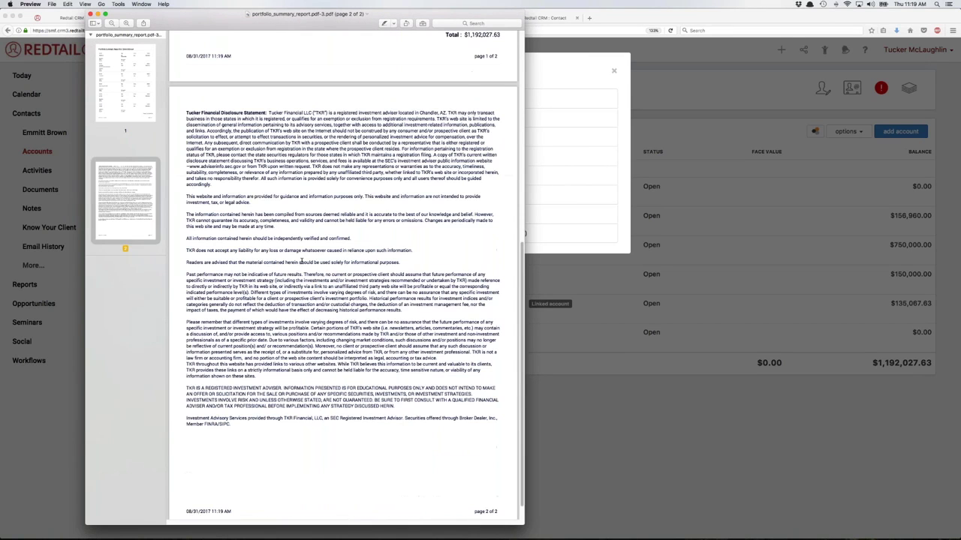
scroll(301, 262, up, 10)
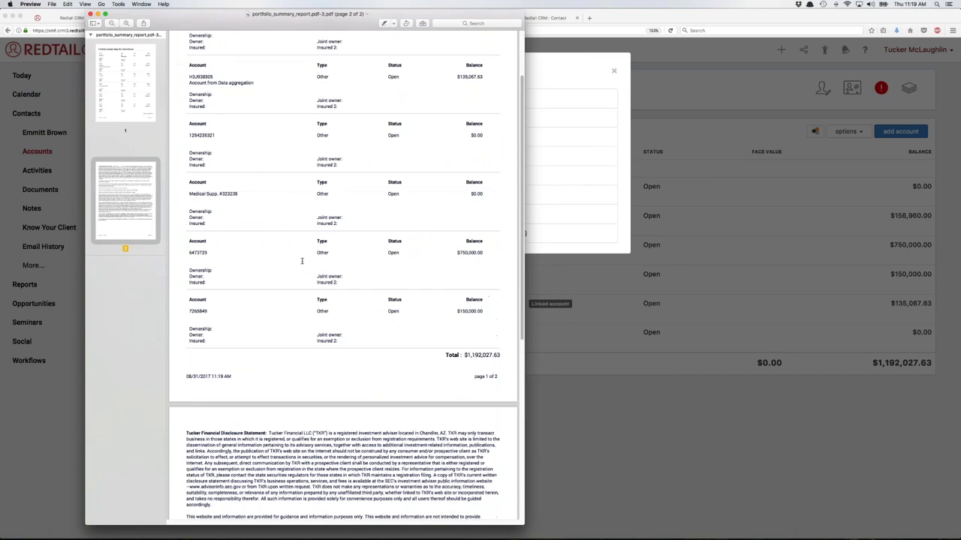
click(89, 14)
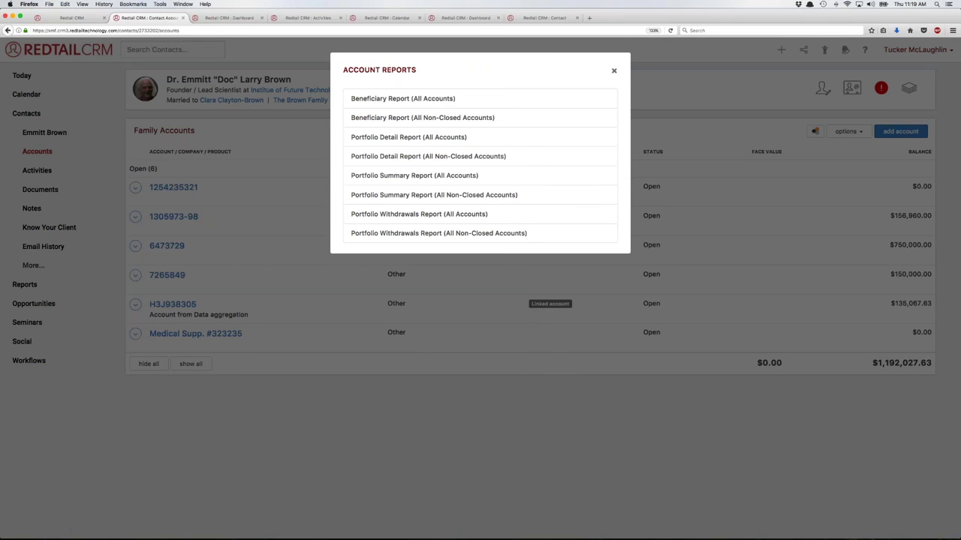
click(613, 70)
- Return to the user preferences, and review the Reports settings and the Market Watch List under Miscellaneous
key(ctrl+shift+Tab)
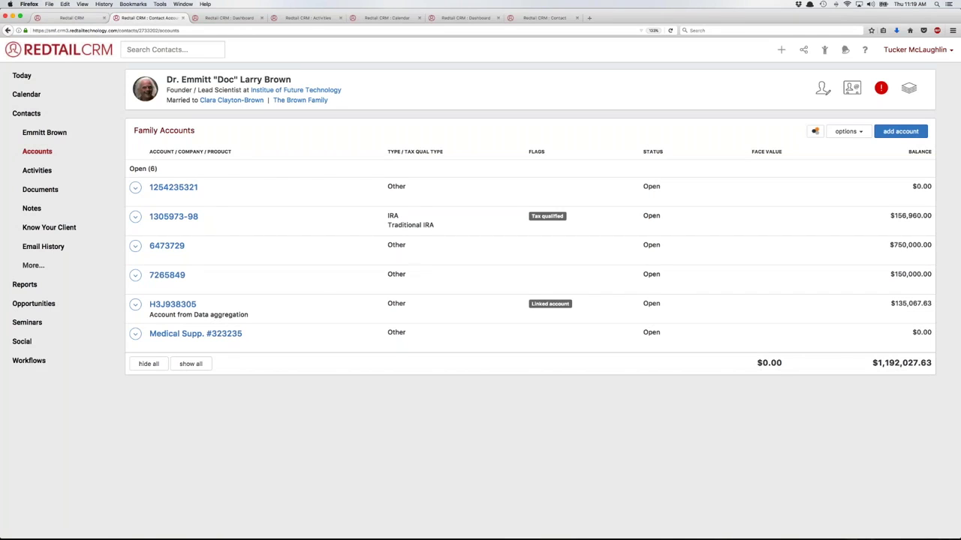
scroll(459, 309, down, 3)
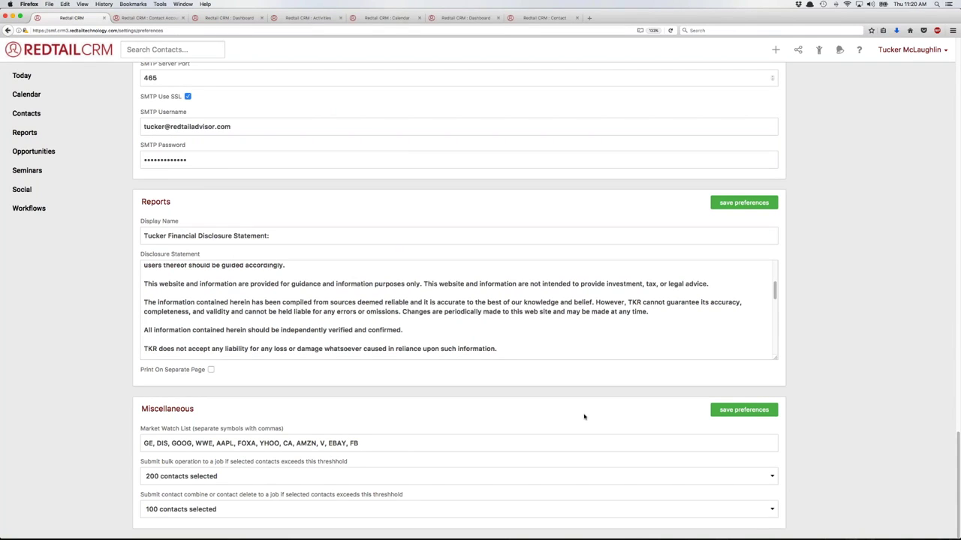
scroll(584, 417, up, 5)
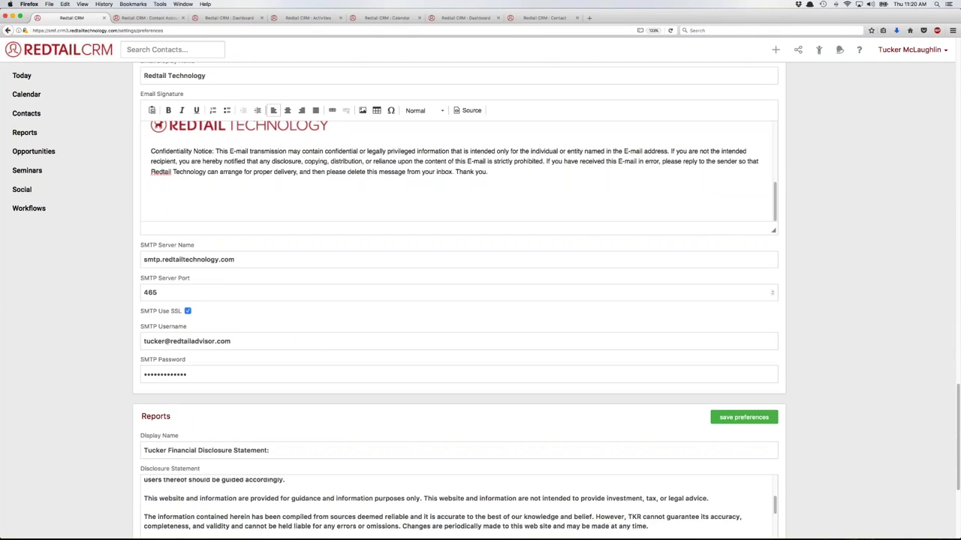
scroll(459, 301, down, 5)
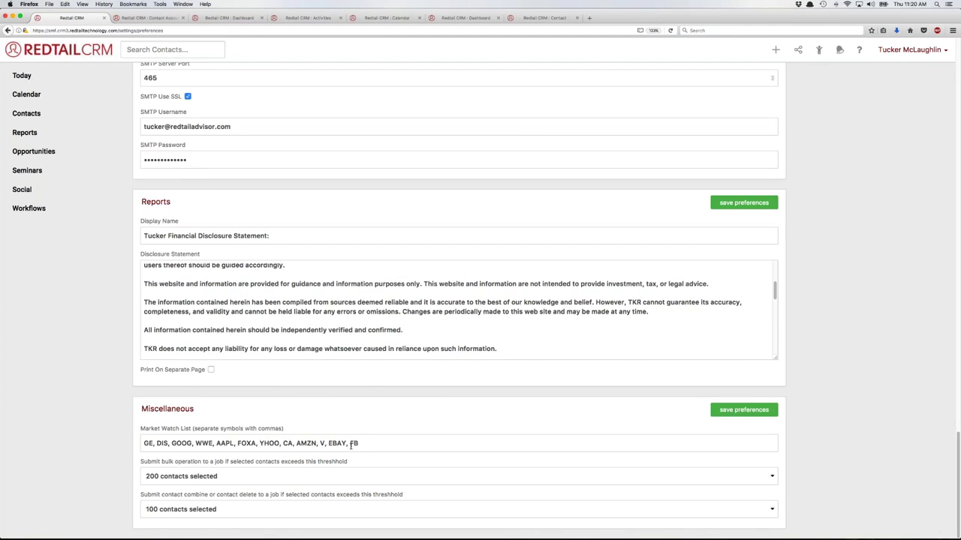
scroll(350, 444, up, 15)
- Leave the client's accounts for the Today dashboard, and open its Market News page
click(160, 16)
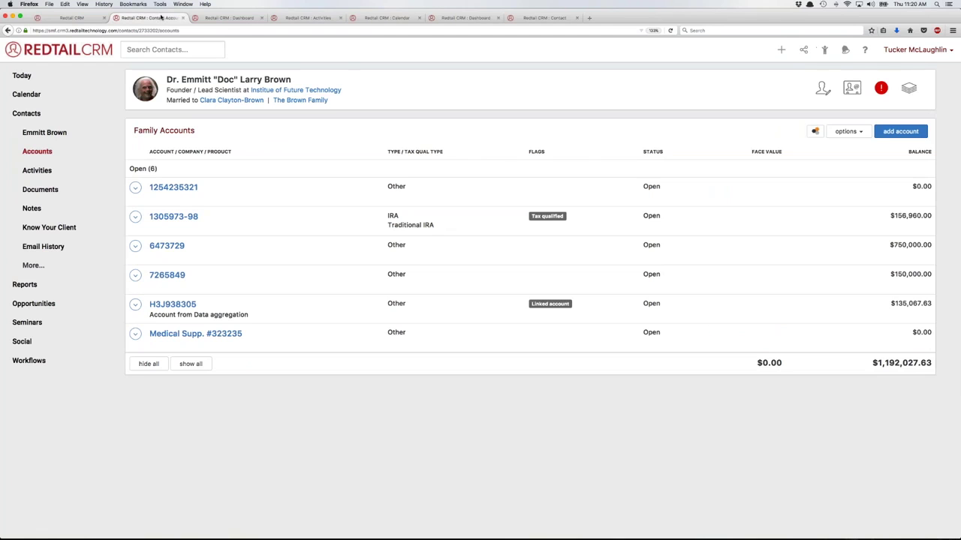
click(22, 76)
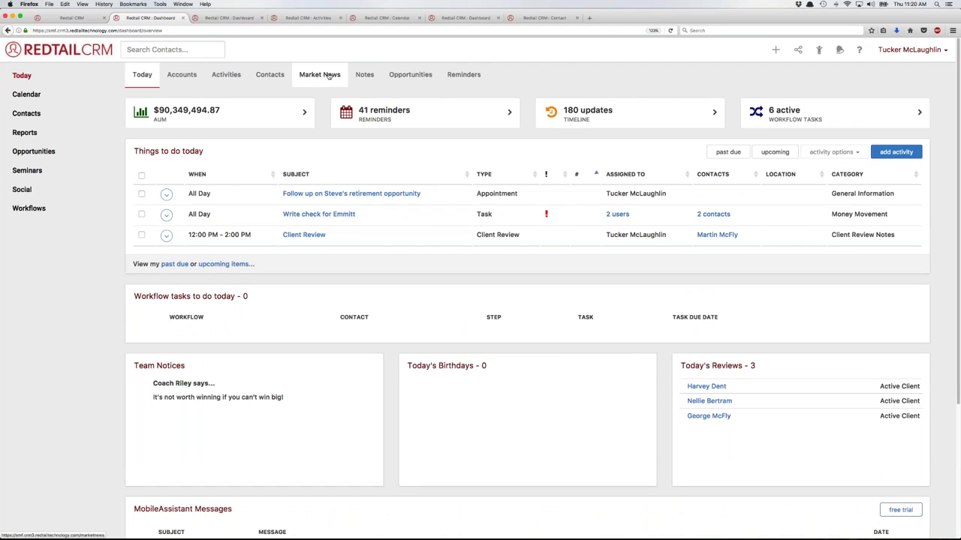
click(328, 76)
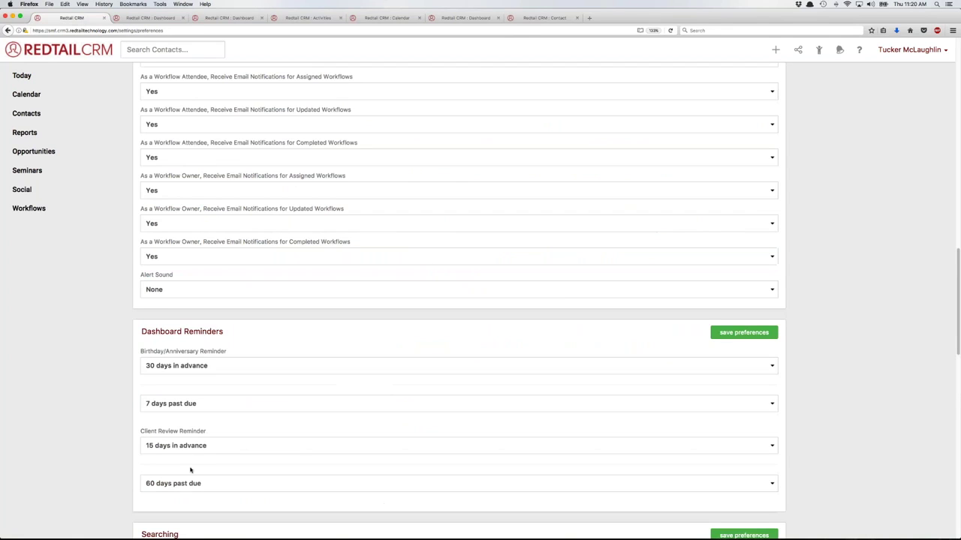
- Compare the Market Watch List symbols in the preferences with the Stock Watch List on the Market News page
scroll(235, 465, down, 15)
scroll(459, 301, down, 1)
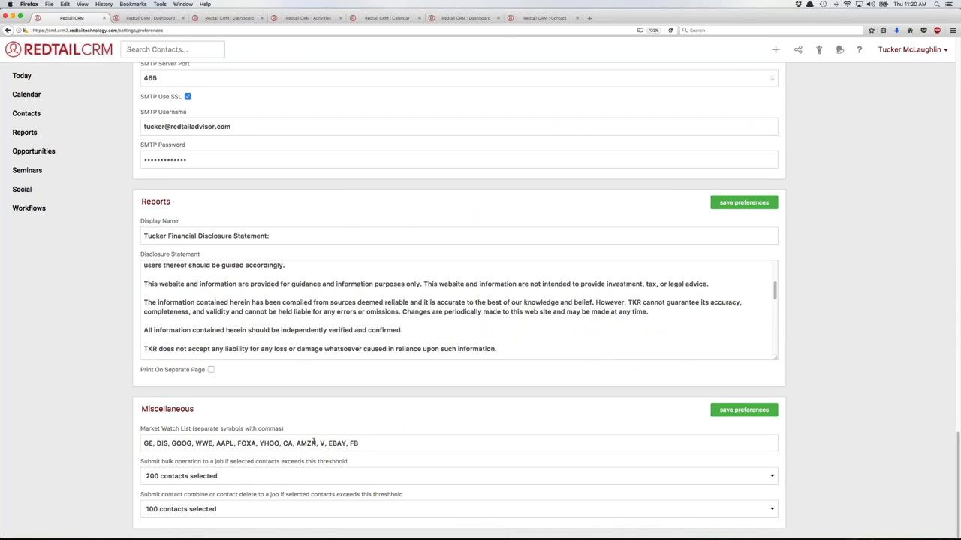
click(156, 18)
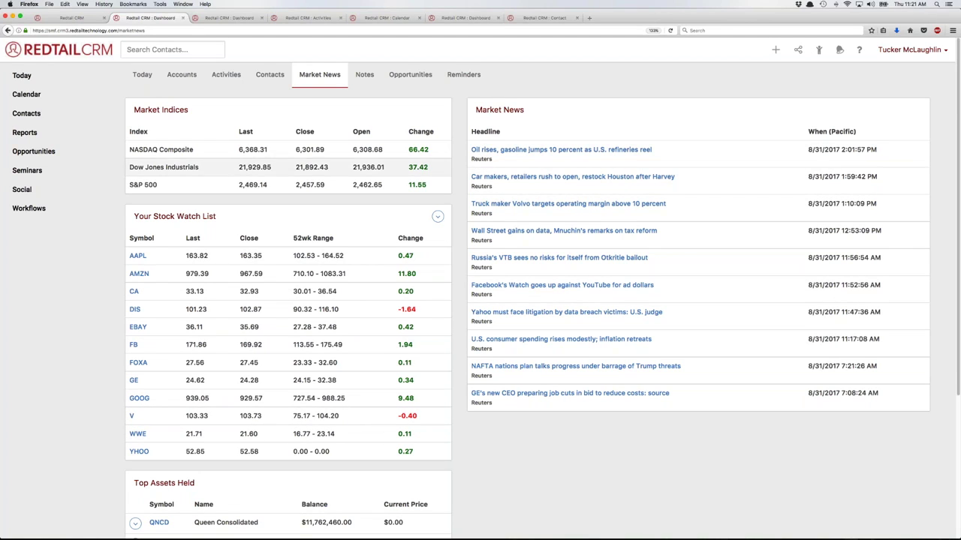
scroll(311, 340, down, 5)
scroll(311, 340, up, 5)
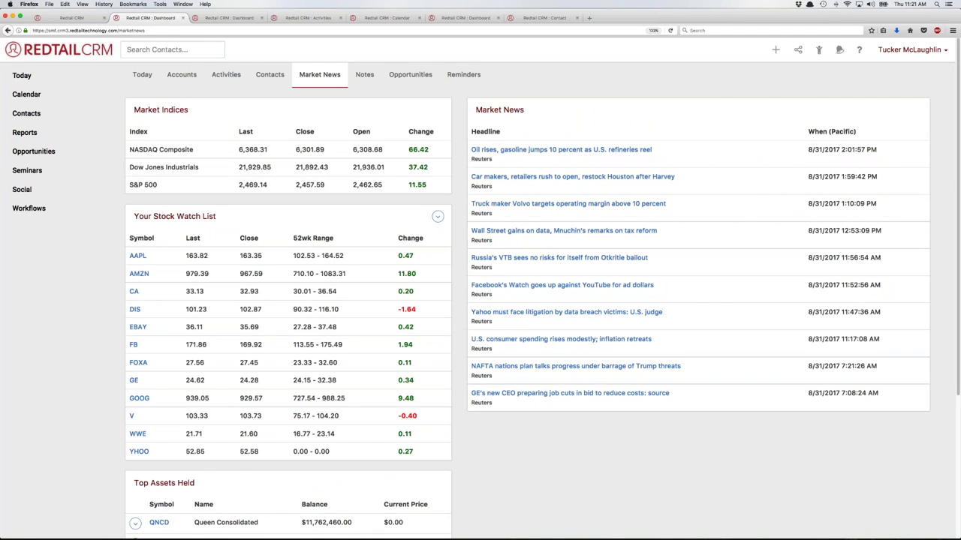
- View the contact threshold options for submitting bulk operations to a job, and close them without changing the setting
click(77, 16)
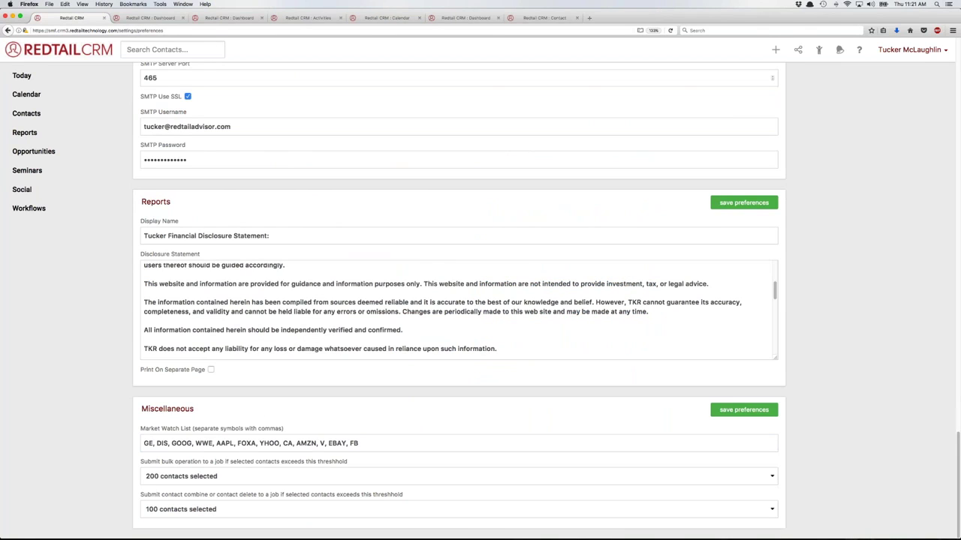
click(247, 477)
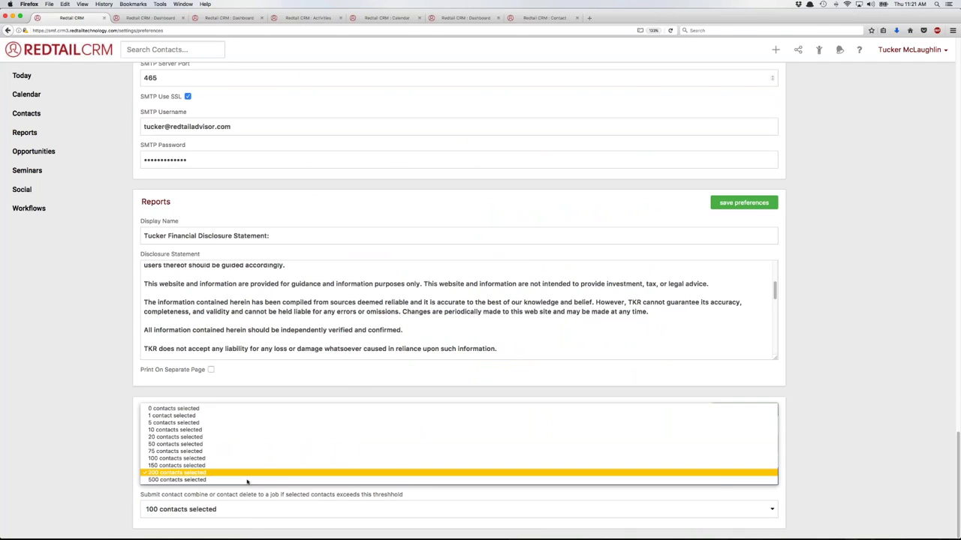
click(367, 389)
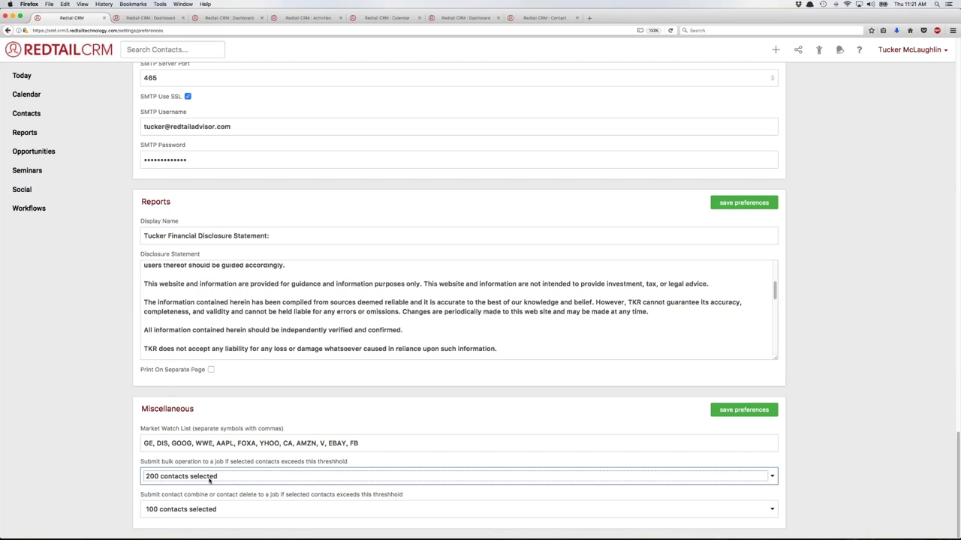
- Open the Dropbox Files & Database Backups page from the account management options, beside the preferences
click(928, 50)
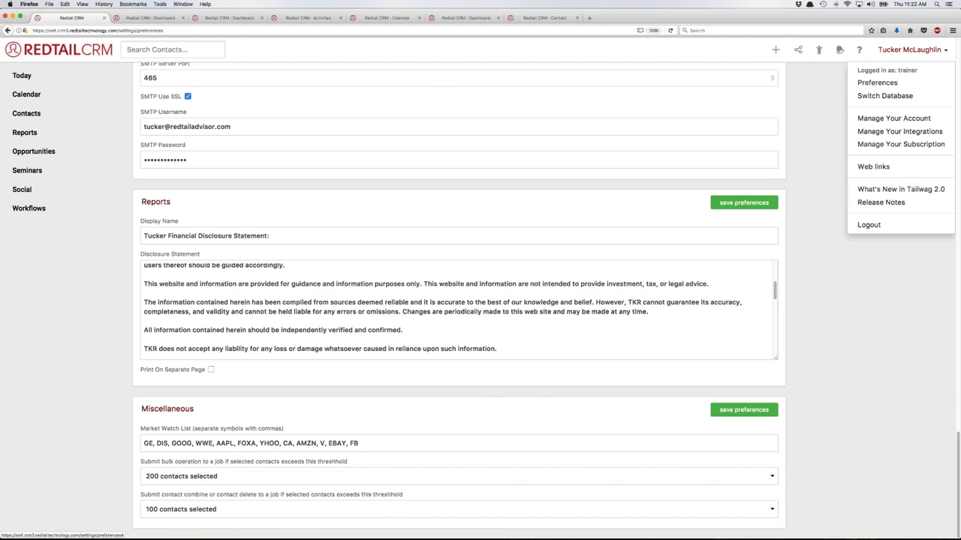
click(150, 18)
click(917, 50)
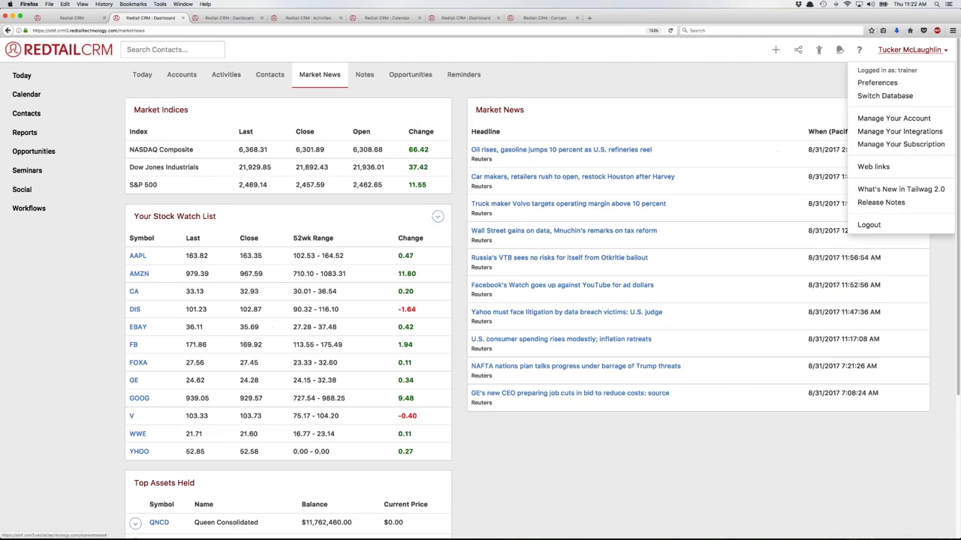
click(894, 118)
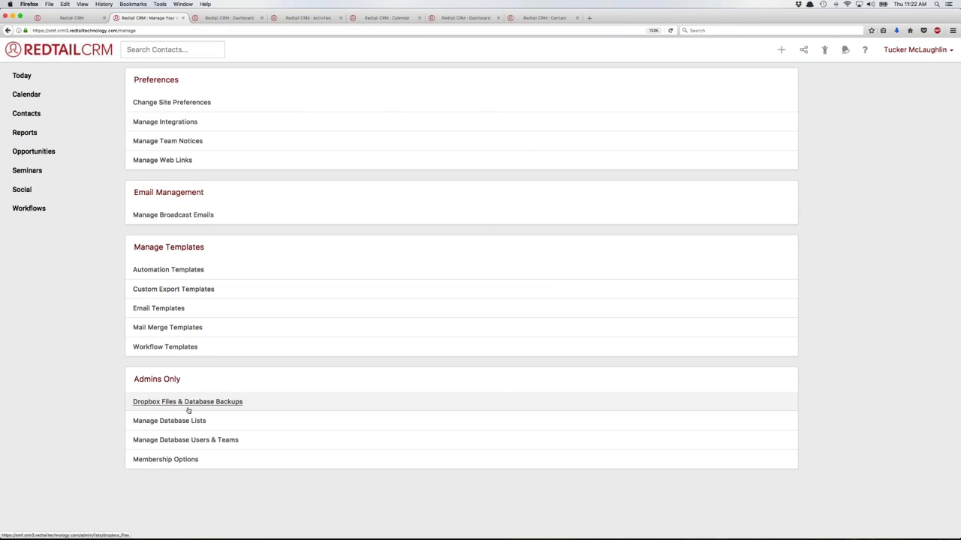
click(218, 403)
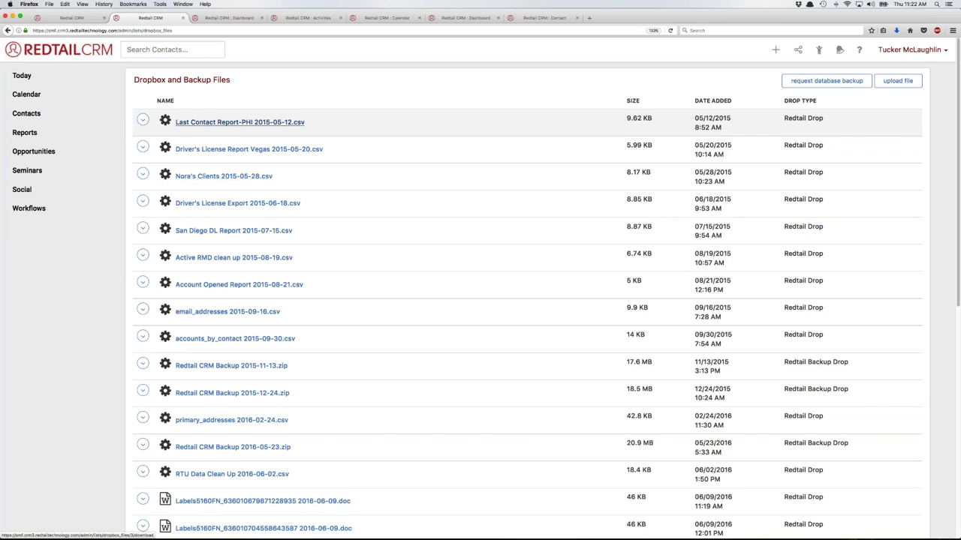
- Recheck the Miscellaneous threshold settings in the preferences, and return to the Dropbox and Backup Files list
click(79, 17)
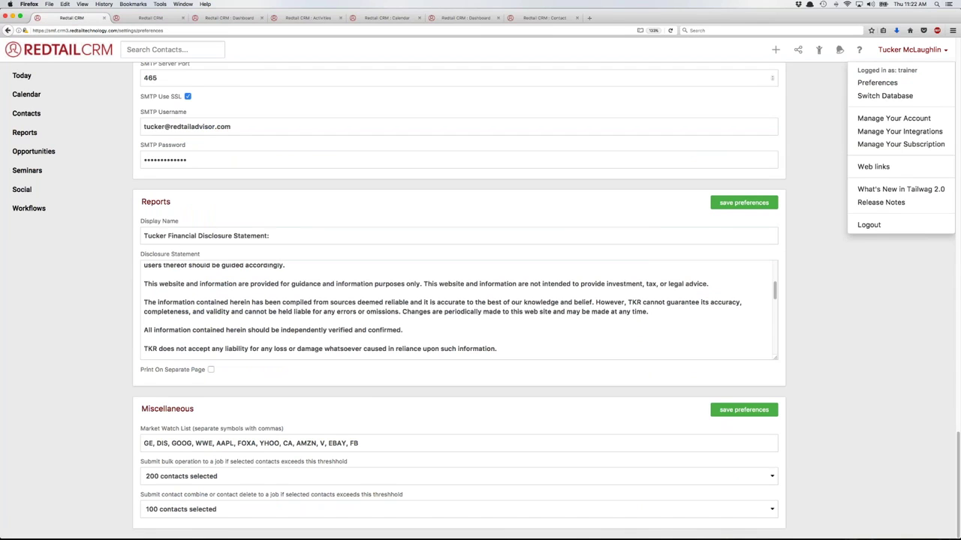
click(368, 394)
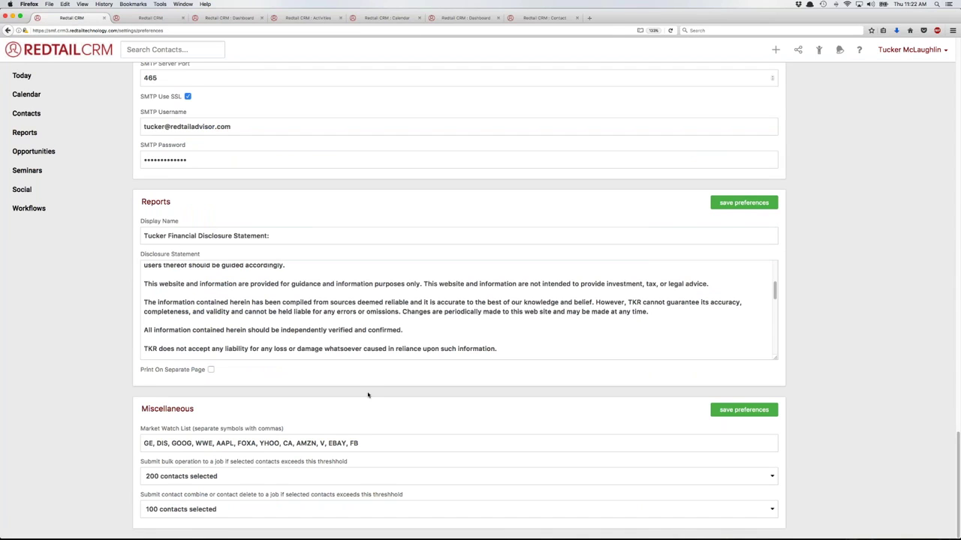
click(150, 16)
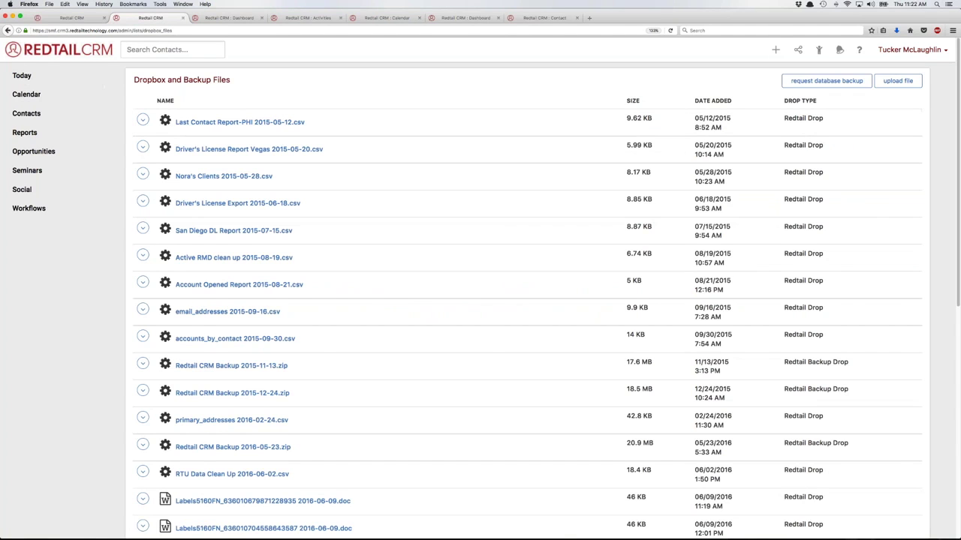
- Set the threshold for submitting bulk operations to a job to 500 contacts selected in the Miscellaneous preferences
click(72, 18)
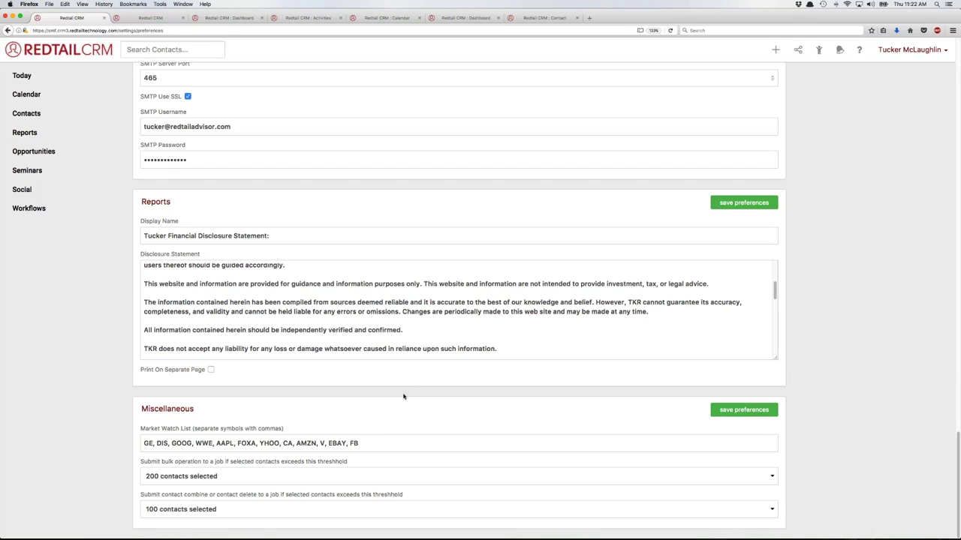
click(209, 476)
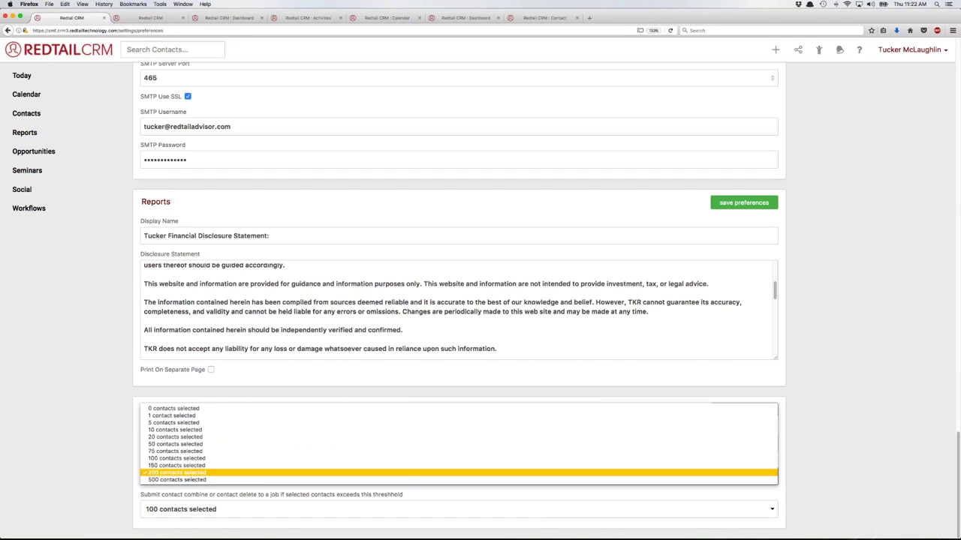
click(208, 481)
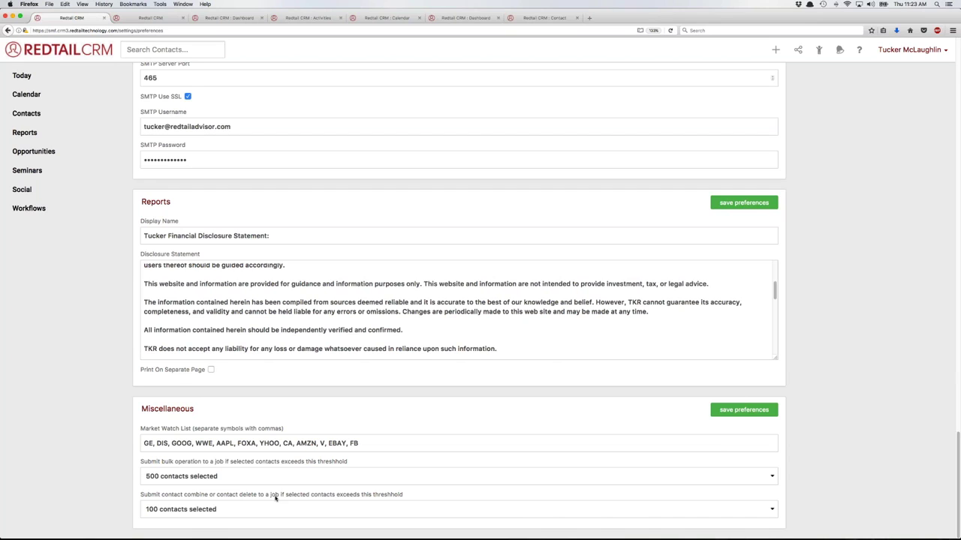
- Set the contact combine or delete job threshold to 5 contacts selected, and look over the other threshold options
click(279, 509)
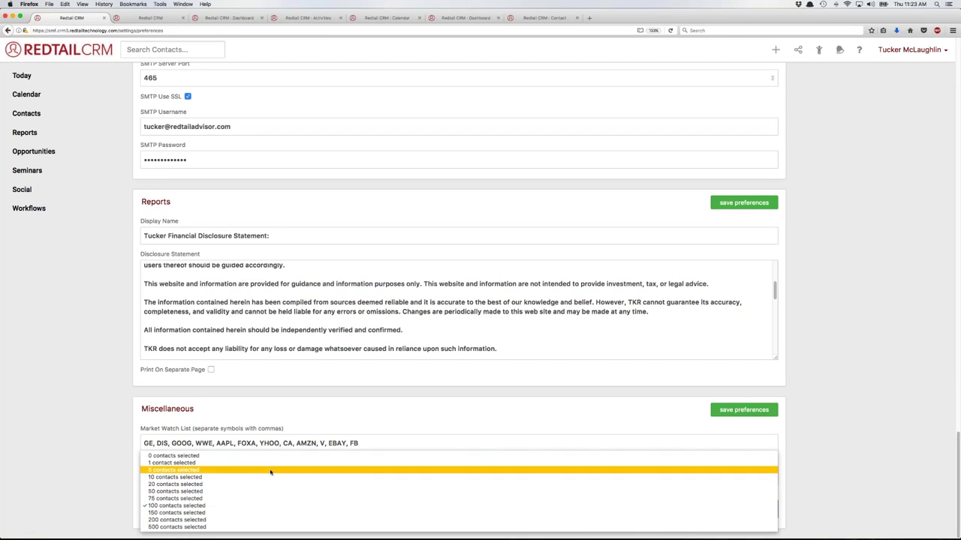
click(270, 472)
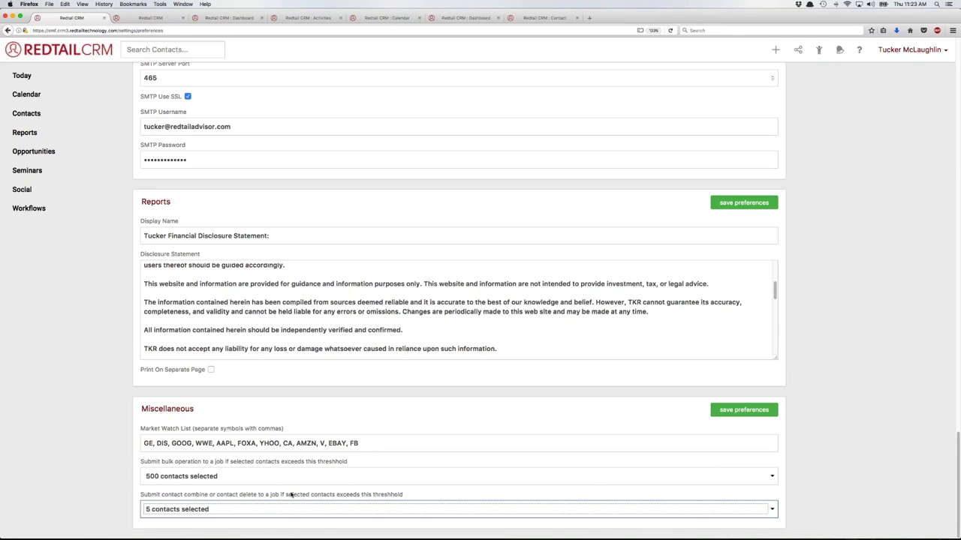
click(284, 511)
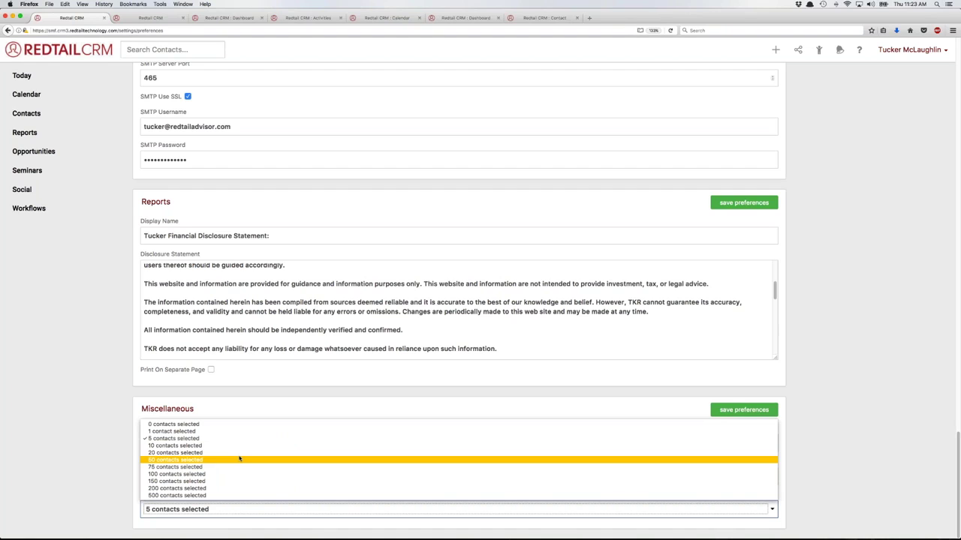
click(263, 415)
key(space)
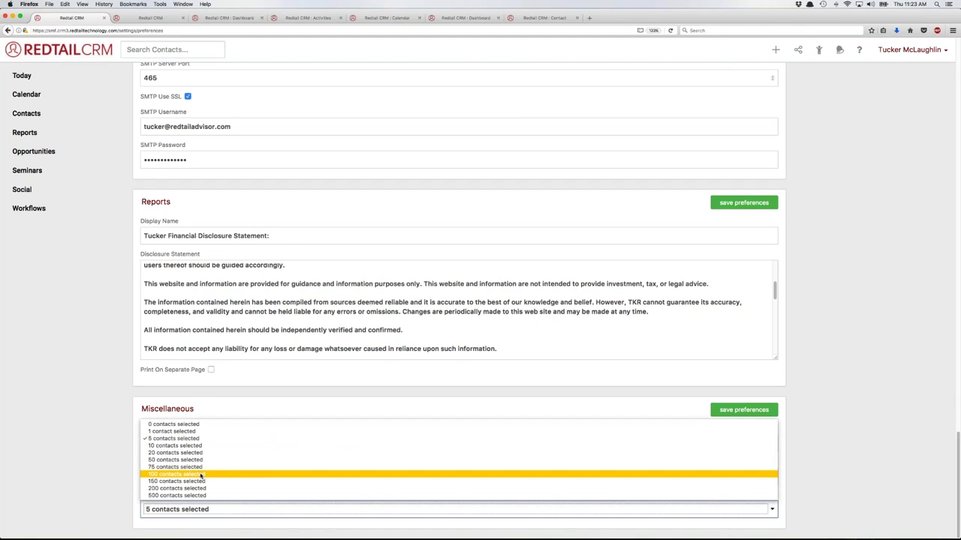
click(263, 408)
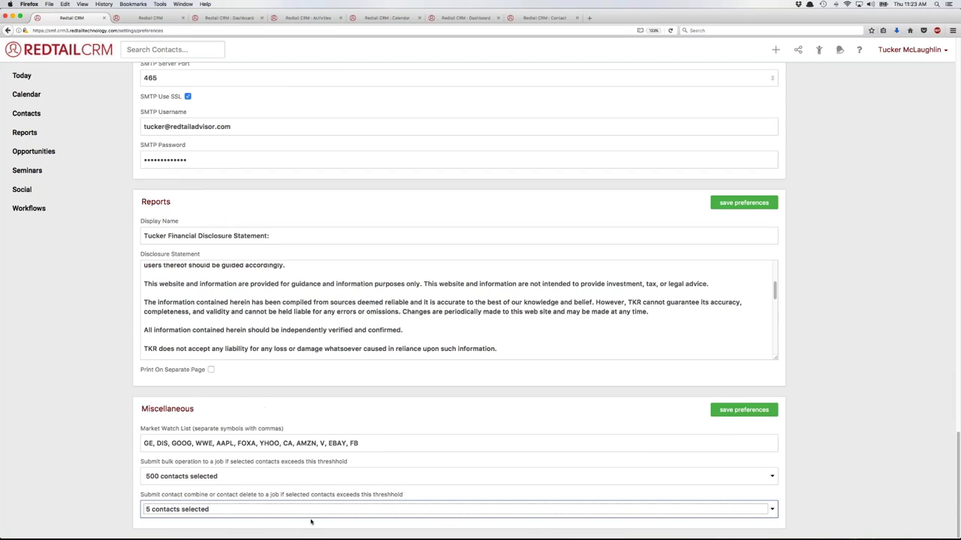
- Go back over the preferences from Miscellaneous to the Emails, Searching and Dashboard Reminders sections
scroll(311, 522, up, 10)
scroll(339, 510, up, 10)
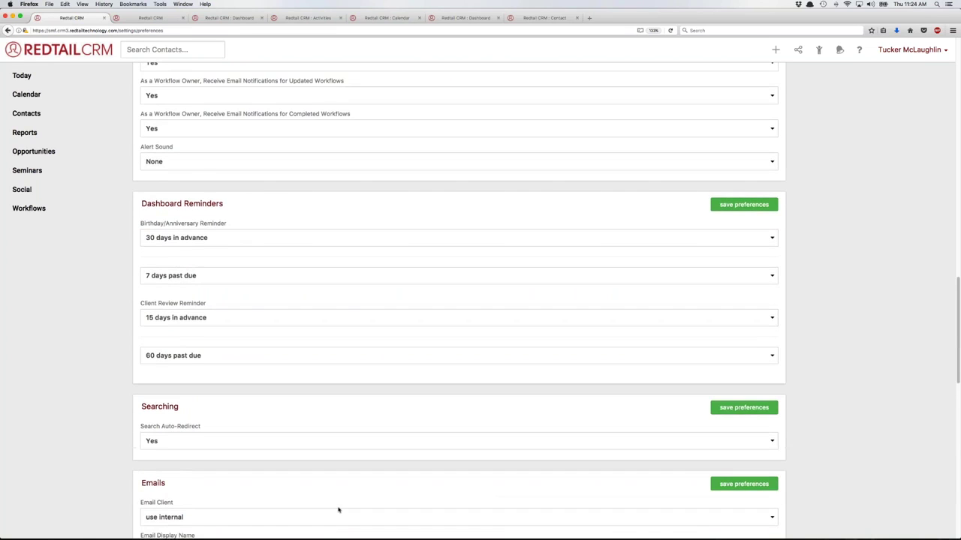